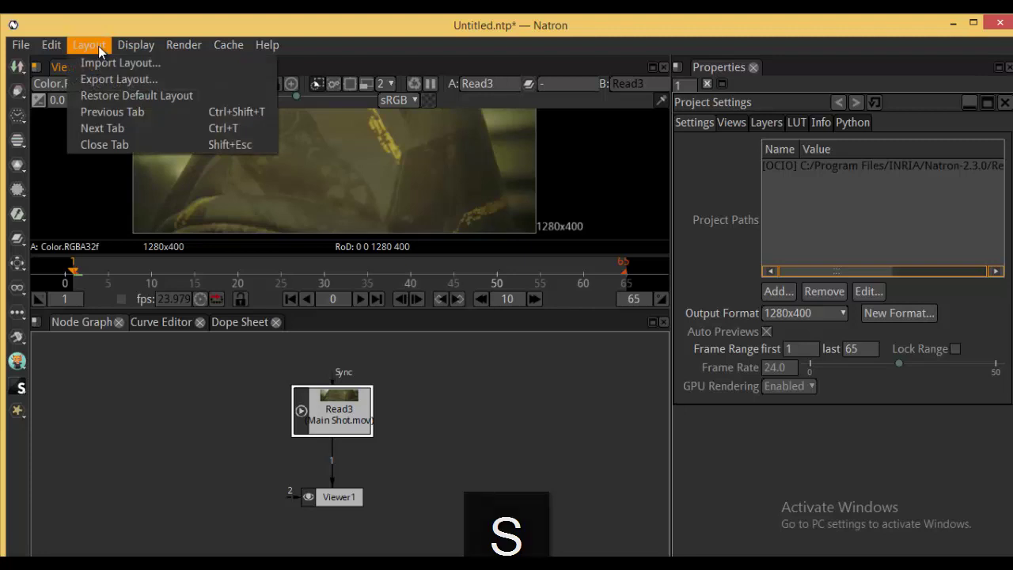
Show the project settings, review the available output formats, and close the settings
{"action": "mouse_move", "coordinate": [129, 44]}
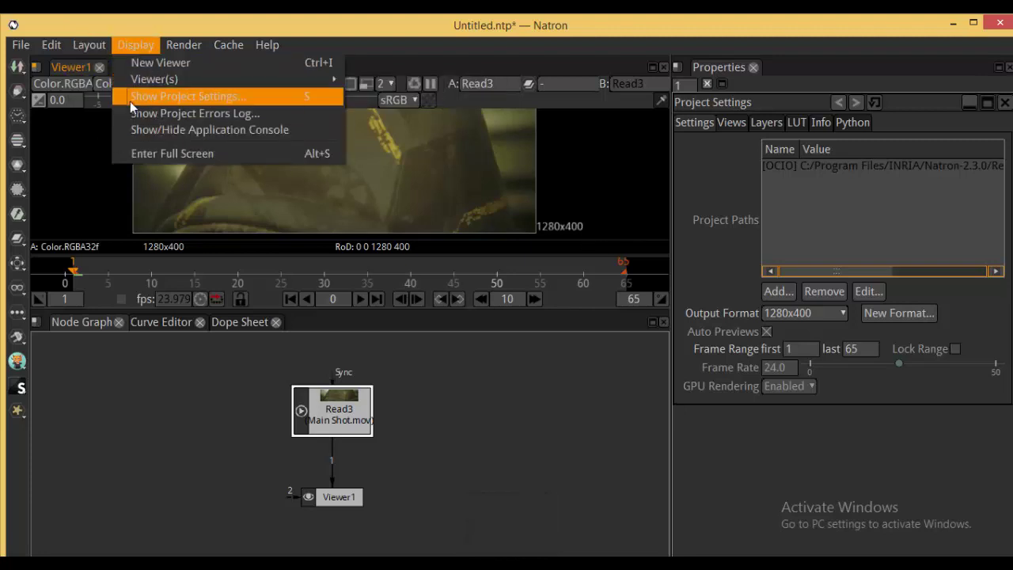
{"action": "left_click", "coordinate": [180, 97]}
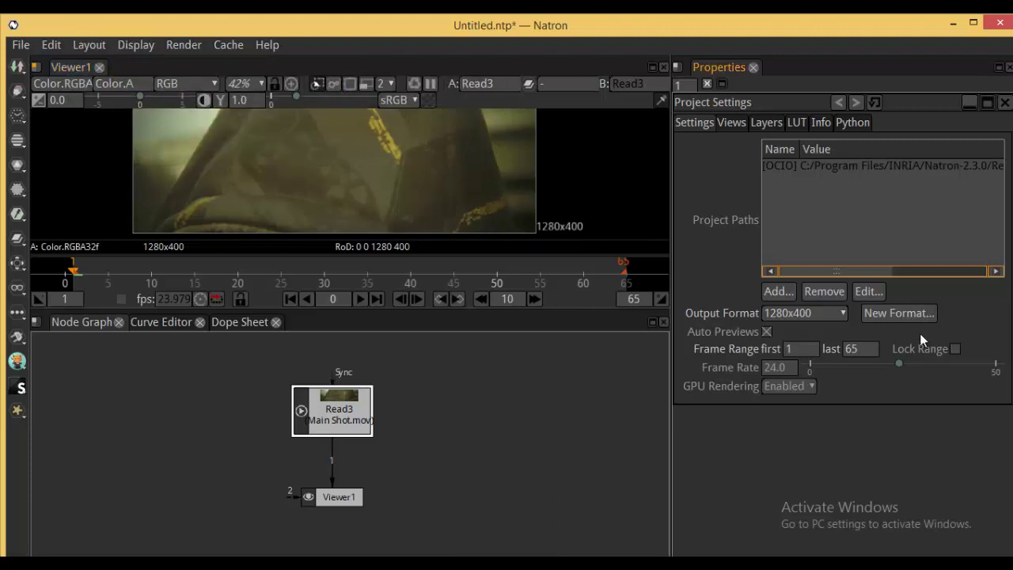
{"action": "left_click", "coordinate": [839, 314]}
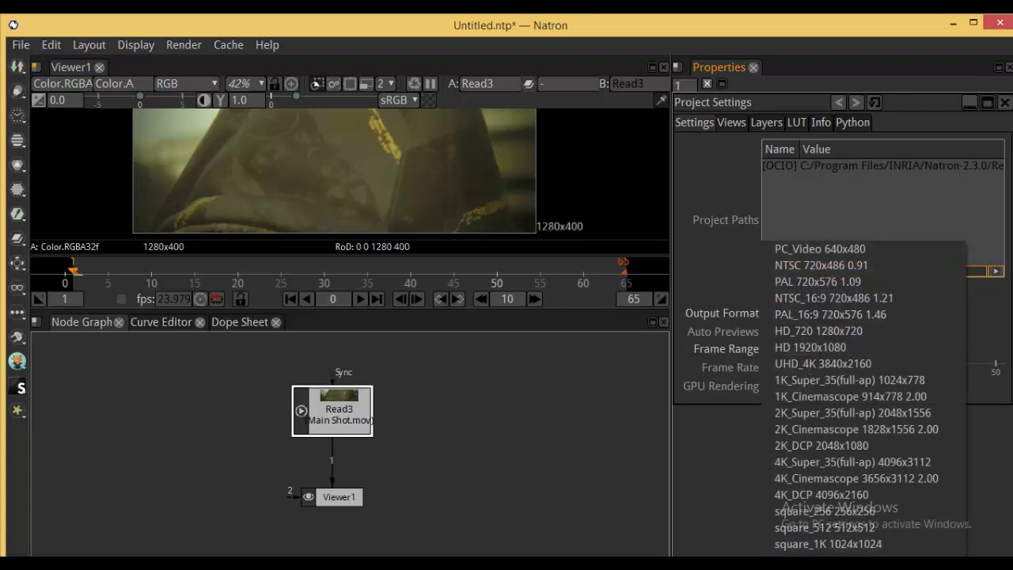
{"action": "left_click", "coordinate": [579, 365]}
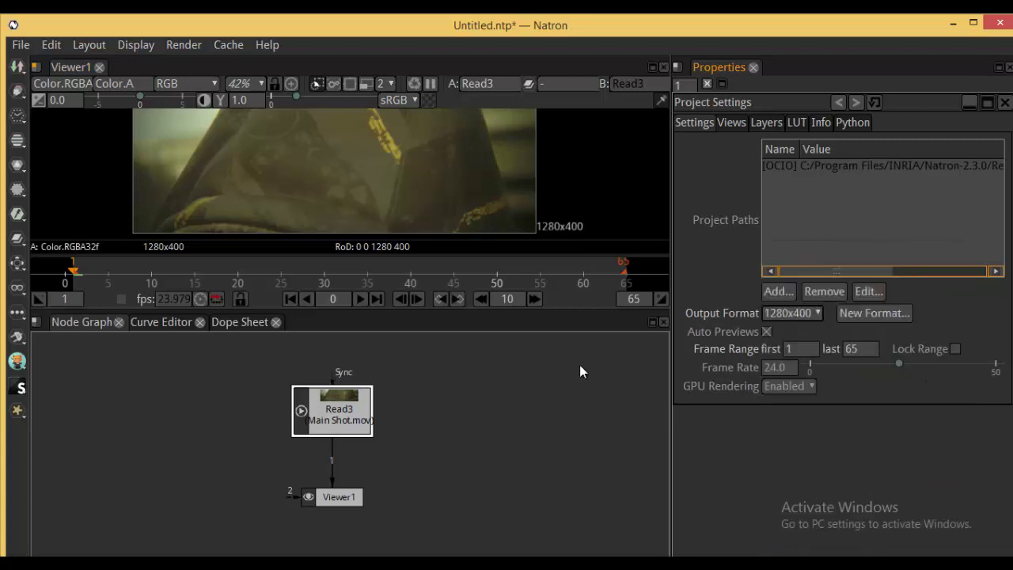
{"action": "left_click", "coordinate": [708, 83]}
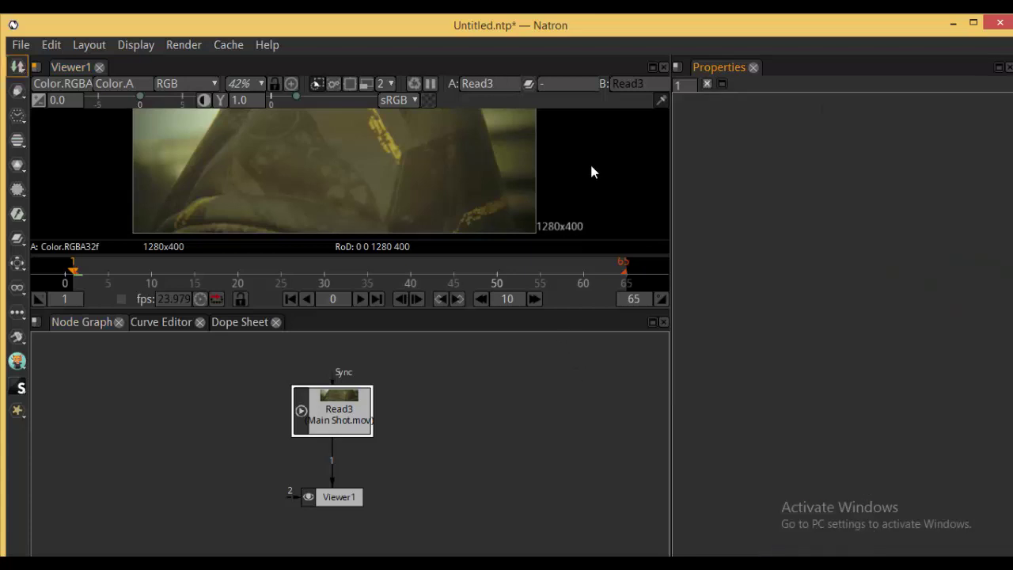
Play the Main Shot clip, stop playback, and move the playhead to frame 53
{"action": "left_click", "coordinate": [360, 299]}
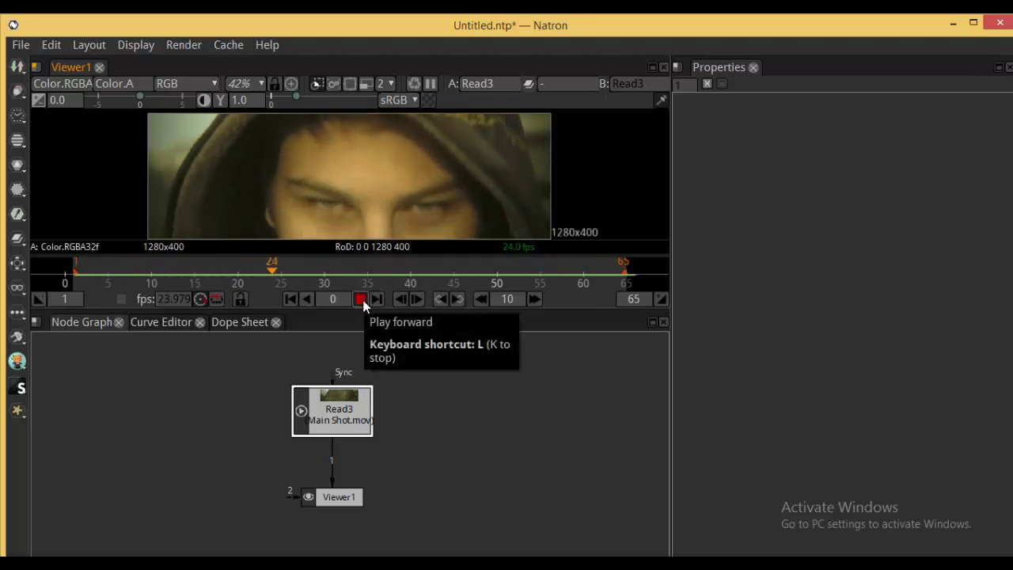
{"action": "left_click", "coordinate": [362, 301]}
{"action": "left_click_drag", "start_coordinate": [117, 273], "coordinate": [521, 271]}
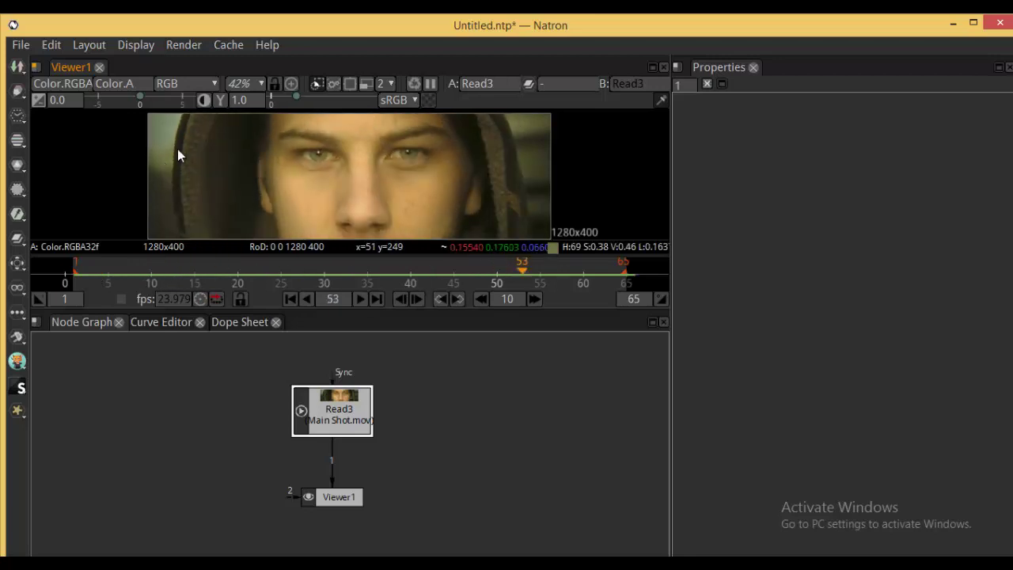
Insert a DenoiseSharpen node between Read3 and Viewer1, and space the three nodes apart
{"action": "left_click", "coordinate": [17, 194]}
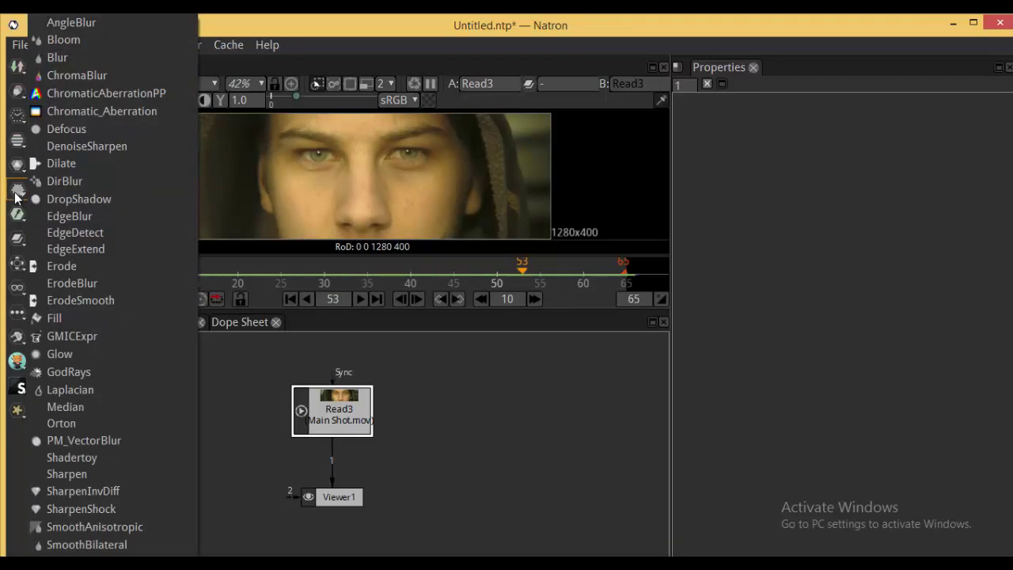
{"action": "left_click", "coordinate": [97, 148]}
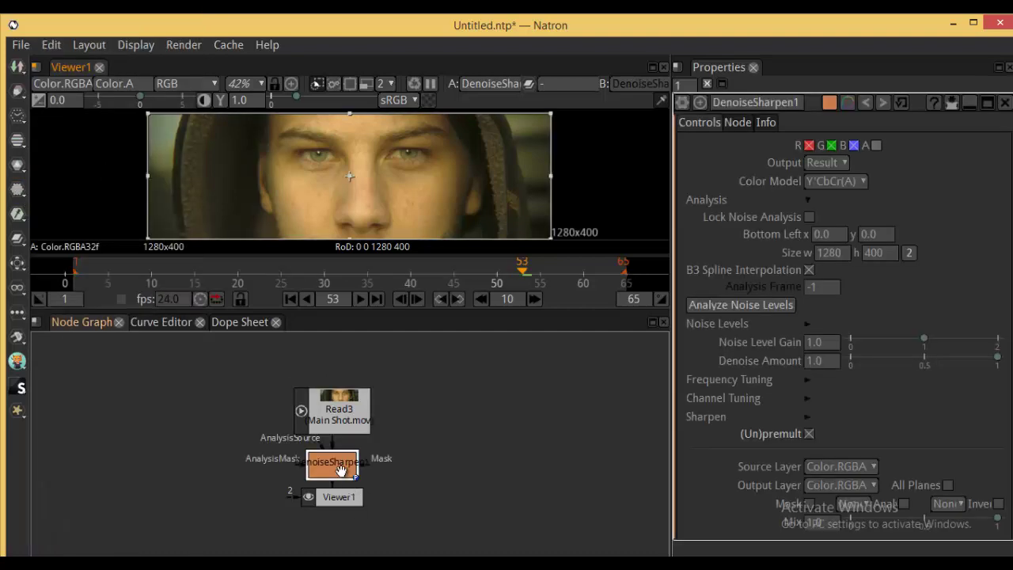
{"action": "left_click_drag", "start_coordinate": [341, 471], "coordinate": [343, 531]}
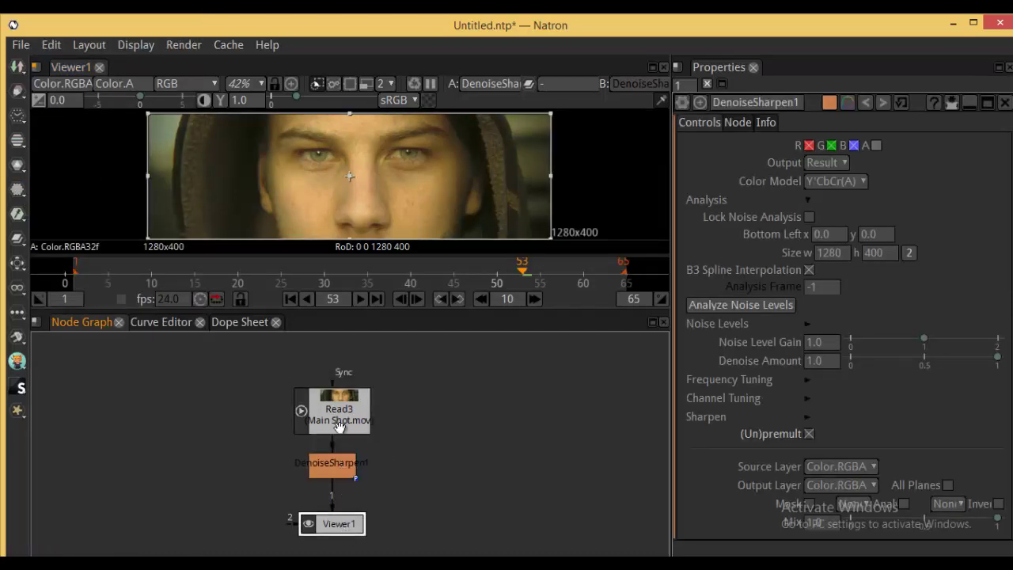
{"action": "left_click_drag", "start_coordinate": [342, 428], "coordinate": [341, 397]}
{"action": "left_click_drag", "start_coordinate": [343, 465], "coordinate": [342, 447]}
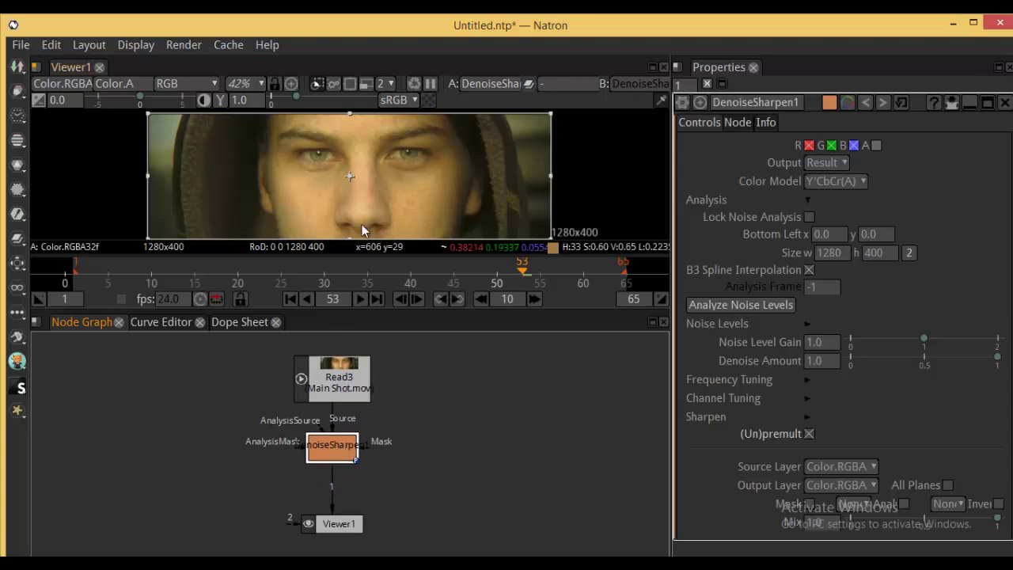
Enlarge the viewer area by shrinking the node graph, and bring Viewer1 closer to the DenoiseSharpen1 node
{"action": "left_click_drag", "start_coordinate": [411, 188], "coordinate": [431, 169]}
{"action": "left_click", "coordinate": [441, 175]}
{"action": "left_click_drag", "start_coordinate": [408, 308], "coordinate": [408, 358]}
{"action": "scroll", "coordinate": [420, 459], "scroll_direction": "up", "scroll_amount": 2}
{"action": "left_click_drag", "start_coordinate": [341, 497], "coordinate": [350, 452]}
{"action": "left_click_drag", "start_coordinate": [411, 430], "coordinate": [429, 523]}
{"action": "scroll", "coordinate": [409, 167], "scroll_direction": "up", "scroll_amount": 3}
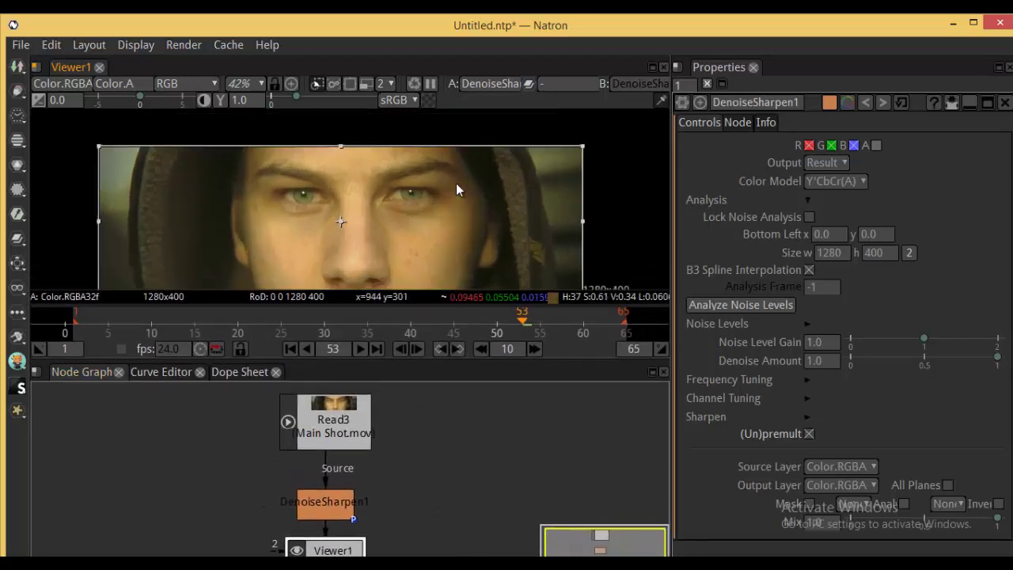
Run the noise level analysis of DenoiseSharpen1 on frame 53
{"action": "scroll", "coordinate": [471, 188], "scroll_direction": "up", "scroll_amount": 1}
{"action": "scroll", "coordinate": [446, 186], "scroll_direction": "down", "scroll_amount": 2}
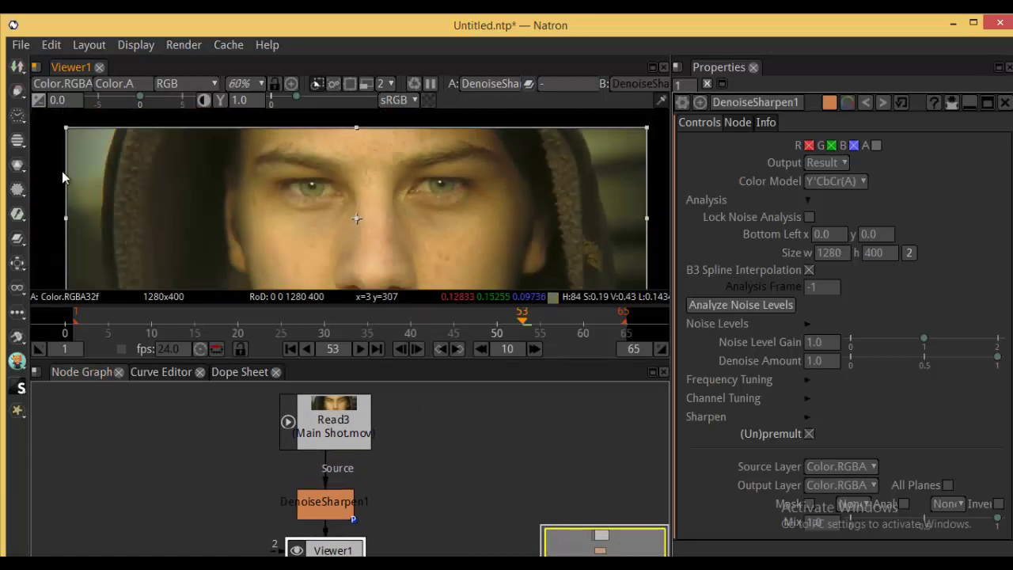
{"action": "mouse_move", "coordinate": [409, 237]}
{"action": "left_mouse_down"}
{"action": "mouse_move", "coordinate": [402, 210]}
{"action": "mouse_move", "coordinate": [405, 222]}
{"action": "left_mouse_up"}
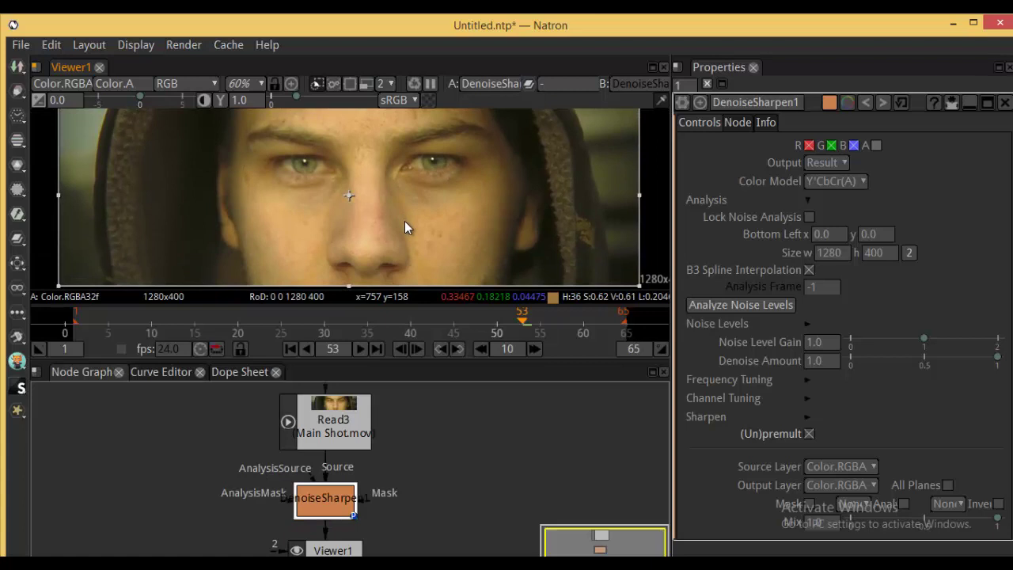
{"action": "left_click", "coordinate": [728, 305]}
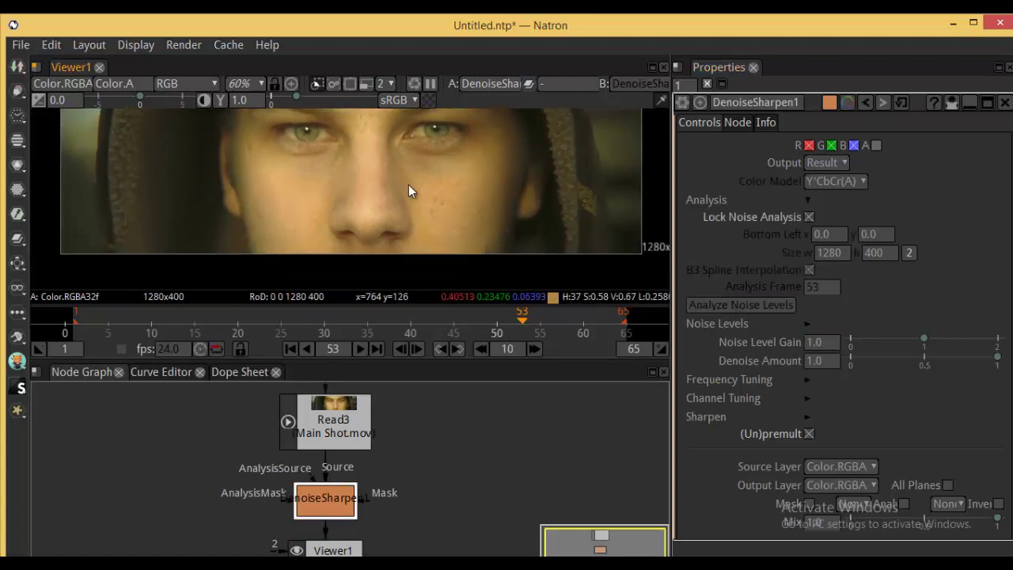
Enable the alpha channel in DenoiseSharpen1 and set its Noise Level Gain to 0.68
{"action": "scroll", "coordinate": [395, 210], "scroll_direction": "up", "scroll_amount": 5}
{"action": "scroll", "coordinate": [394, 208], "scroll_direction": "down", "scroll_amount": 4}
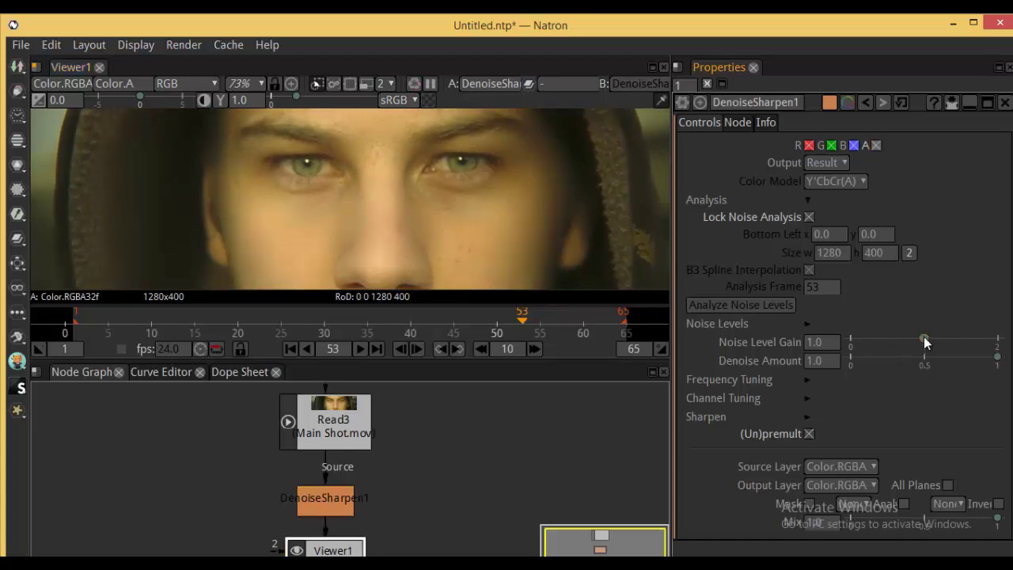
{"action": "left_click_drag", "start_coordinate": [924, 336], "coordinate": [900, 342]}
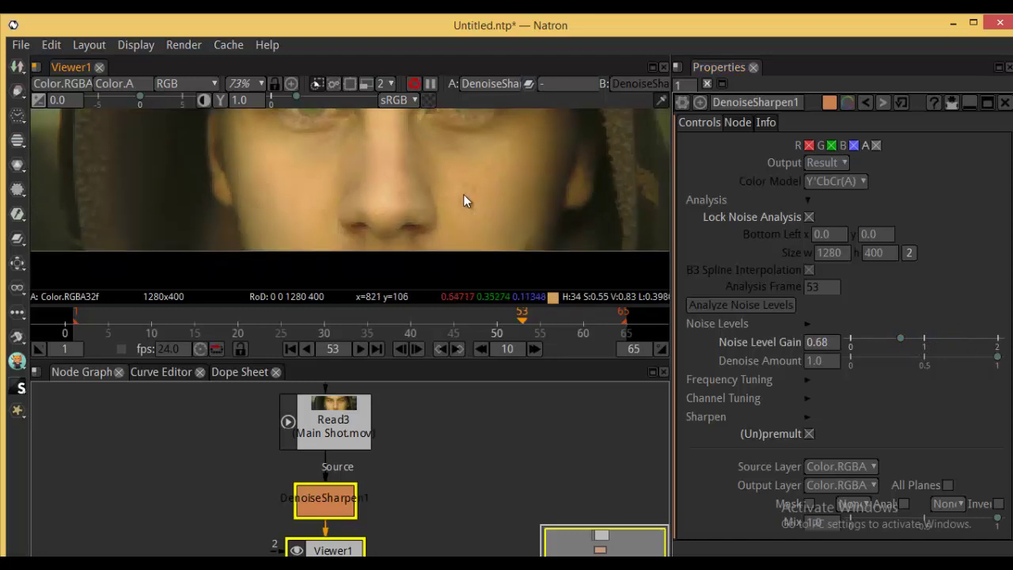
Compare the original Read3 footage with the denoised result in a close-up of the nose and eyes
{"action": "scroll", "coordinate": [464, 201], "scroll_direction": "up", "scroll_amount": 5}
{"action": "left_click", "coordinate": [364, 434]}
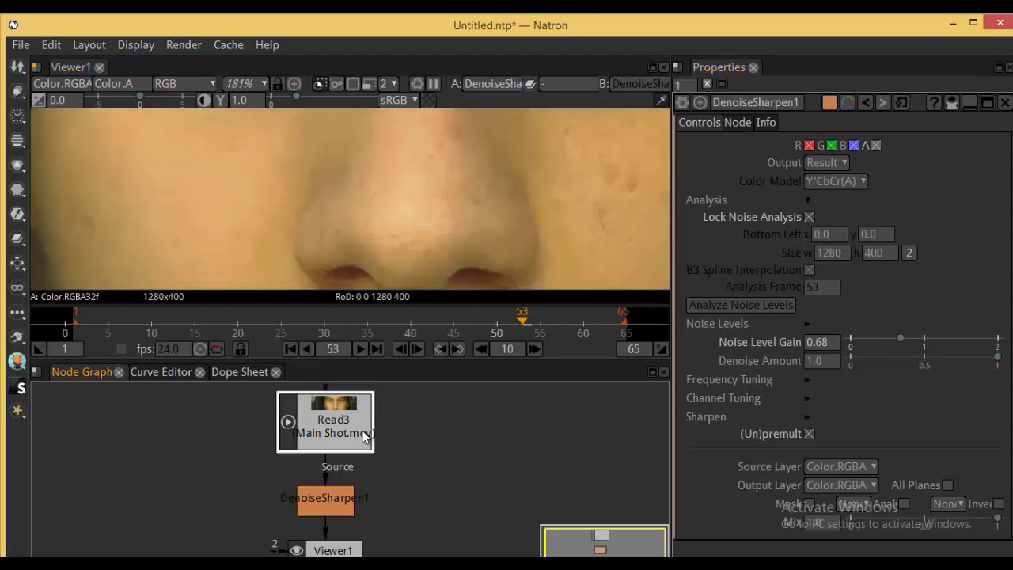
{"action": "left_click_drag", "start_coordinate": [430, 475], "coordinate": [430, 463]}
{"action": "scroll", "coordinate": [425, 229], "scroll_direction": "up", "scroll_amount": 1}
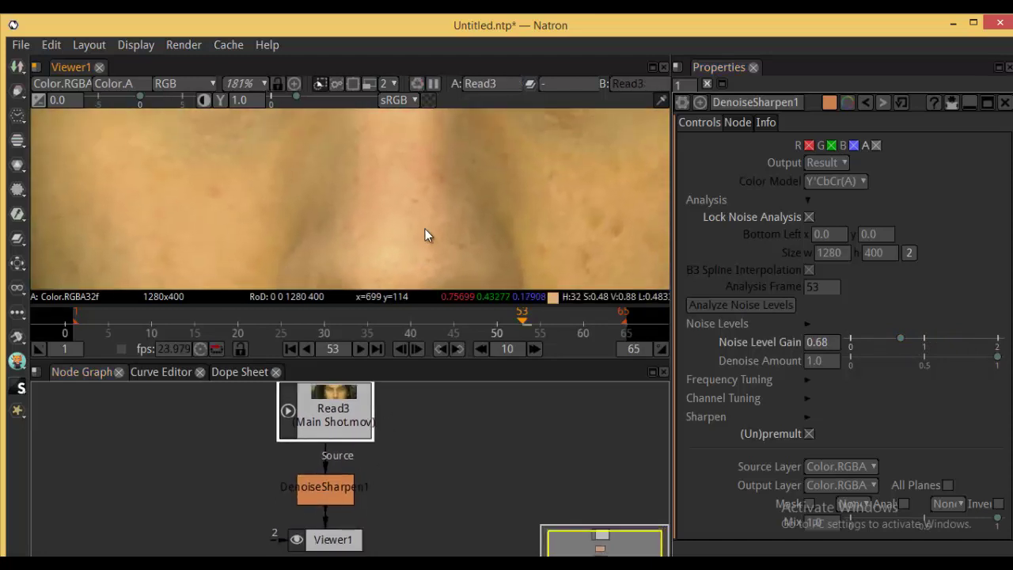
{"action": "scroll", "coordinate": [404, 215], "scroll_direction": "down", "scroll_amount": 4}
{"action": "left_click_drag", "start_coordinate": [348, 167], "coordinate": [384, 194]}
{"action": "left_click", "coordinate": [327, 498]}
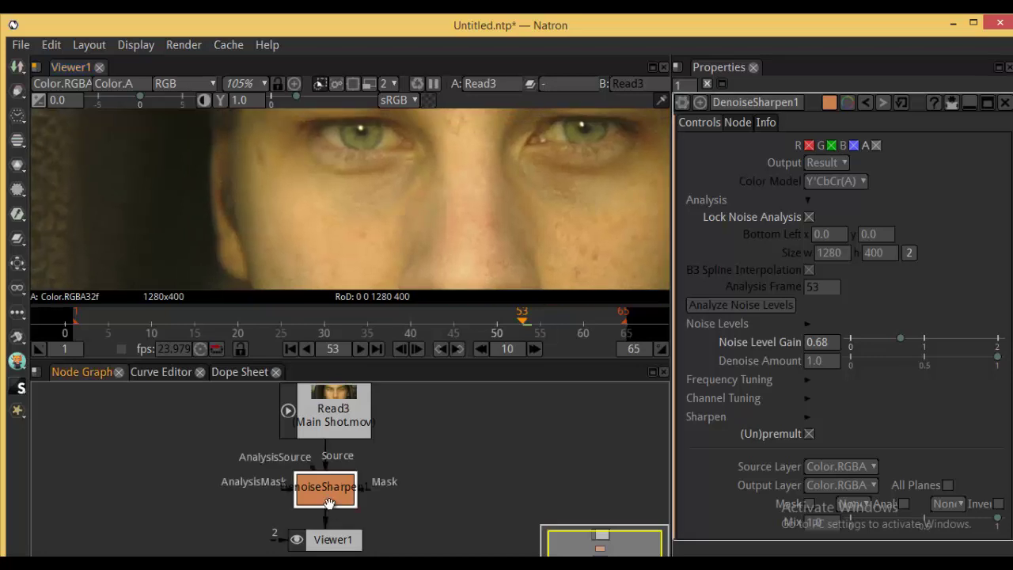
{"action": "left_click_drag", "start_coordinate": [360, 265], "coordinate": [367, 115]}
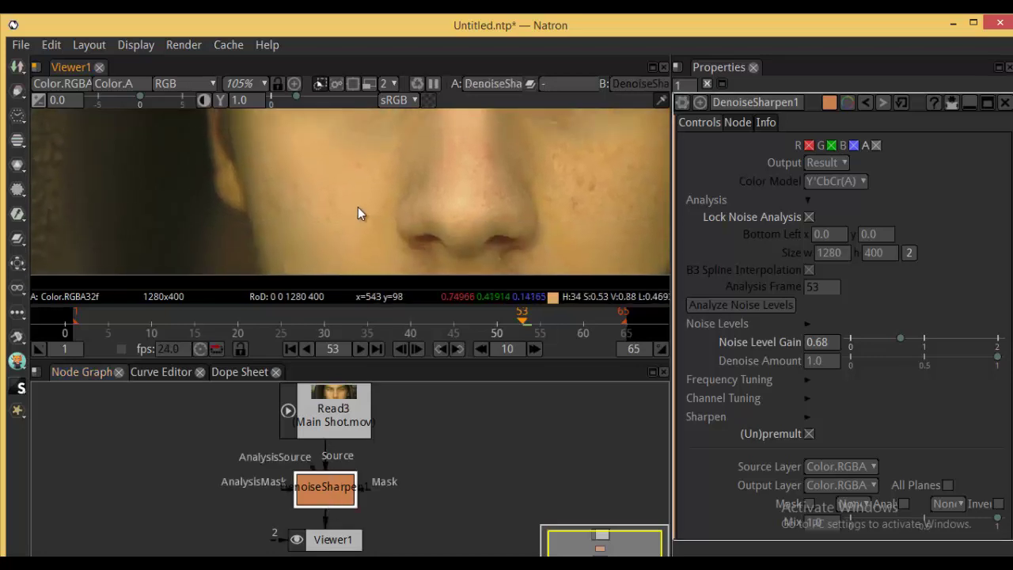
Alternate the viewer between Read3 and DenoiseSharpen1 to compare skin detail on the cheeks, ending on the denoised output
{"action": "left_click", "coordinate": [346, 404]}
{"action": "key", "text": "1"}
{"action": "left_click", "coordinate": [335, 504]}
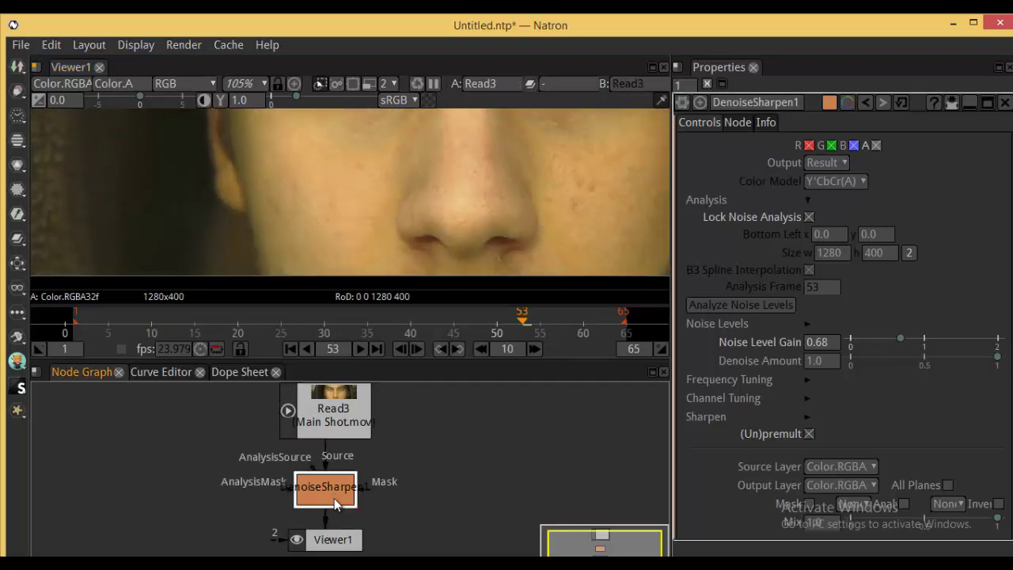
{"action": "left_click", "coordinate": [329, 419]}
{"action": "key", "text": "1"}
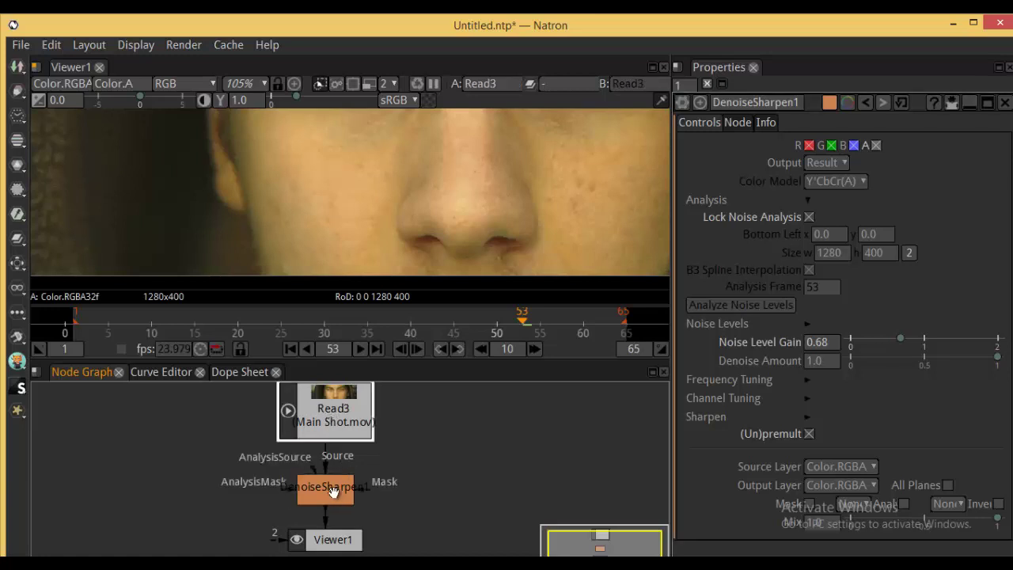
{"action": "left_click", "coordinate": [332, 491]}
{"action": "key", "text": "1"}
Set the Noise Level Gain of DenoiseSharpen1 to 1.09 and check the whole face in the viewer
{"action": "scroll", "coordinate": [363, 190], "scroll_direction": "down", "scroll_amount": 5}
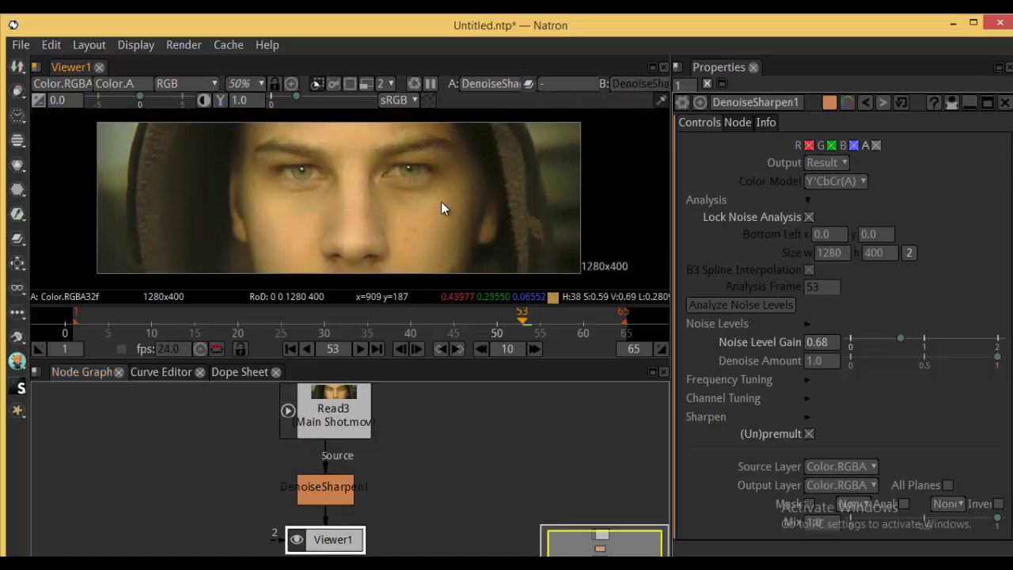
{"action": "scroll", "coordinate": [441, 201], "scroll_direction": "up", "scroll_amount": 2}
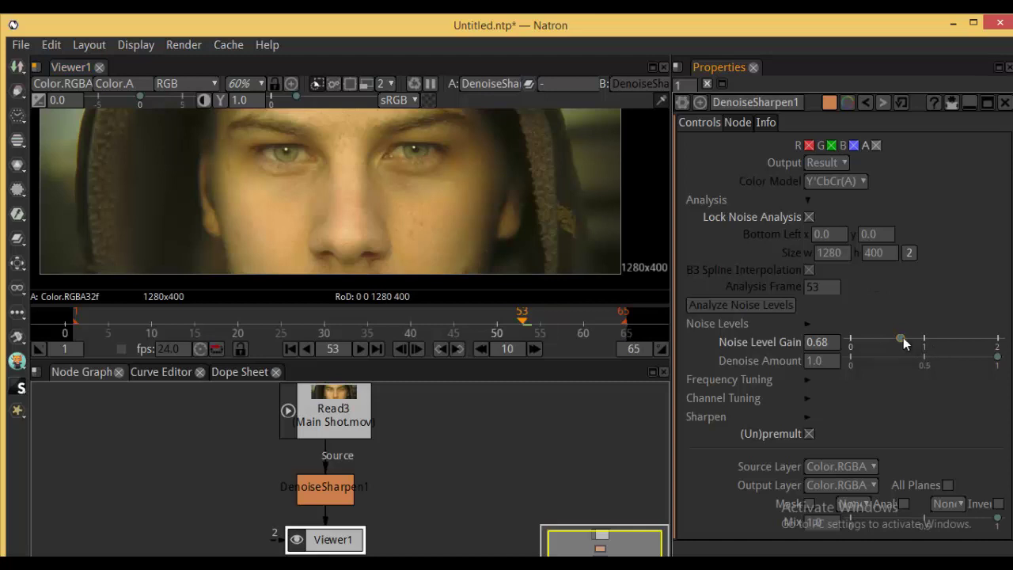
{"action": "left_click_drag", "start_coordinate": [903, 338], "coordinate": [928, 341]}
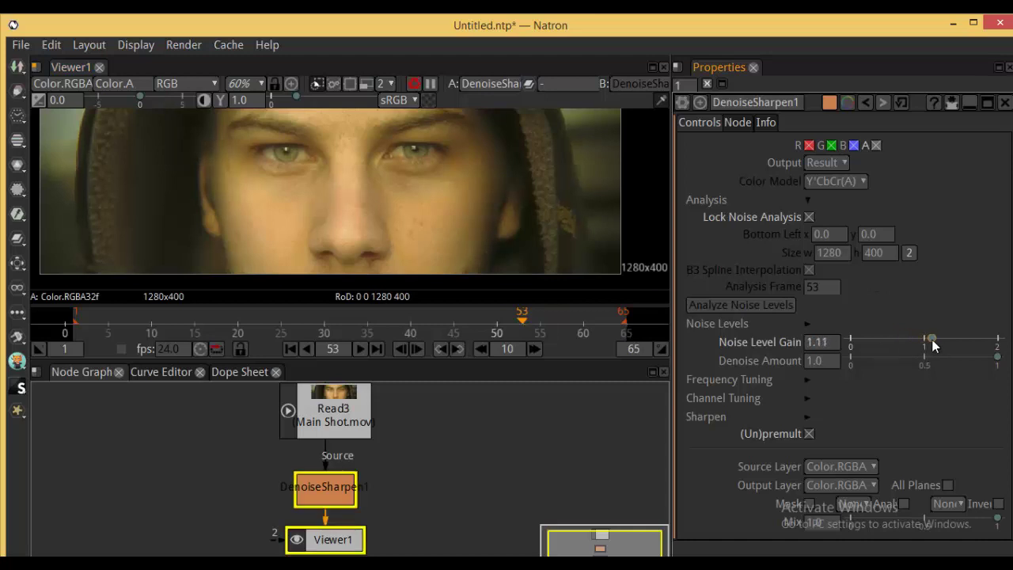
{"action": "scroll", "coordinate": [523, 182], "scroll_direction": "down", "scroll_amount": 2}
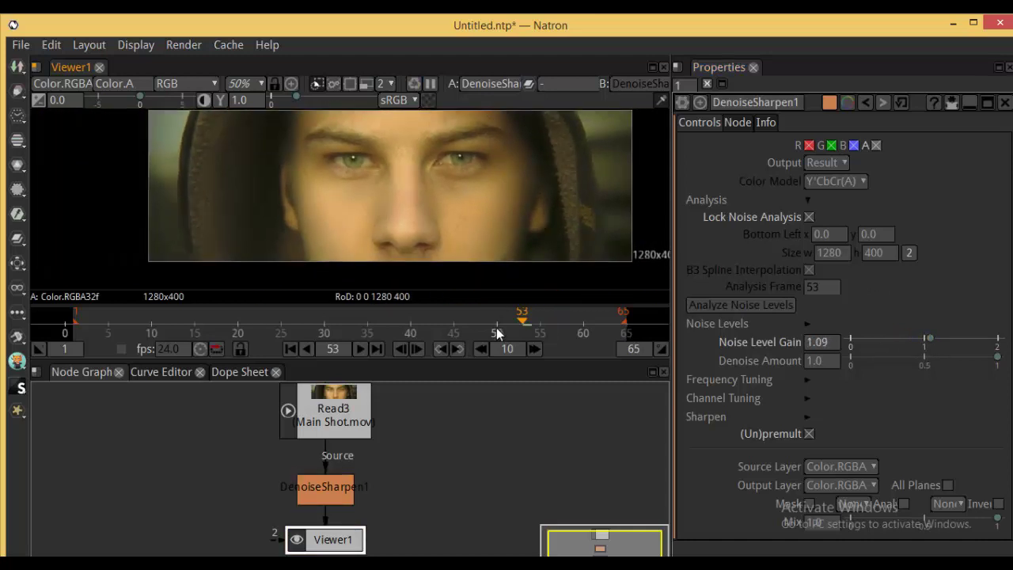
{"action": "left_click_drag", "start_coordinate": [533, 456], "coordinate": [513, 448]}
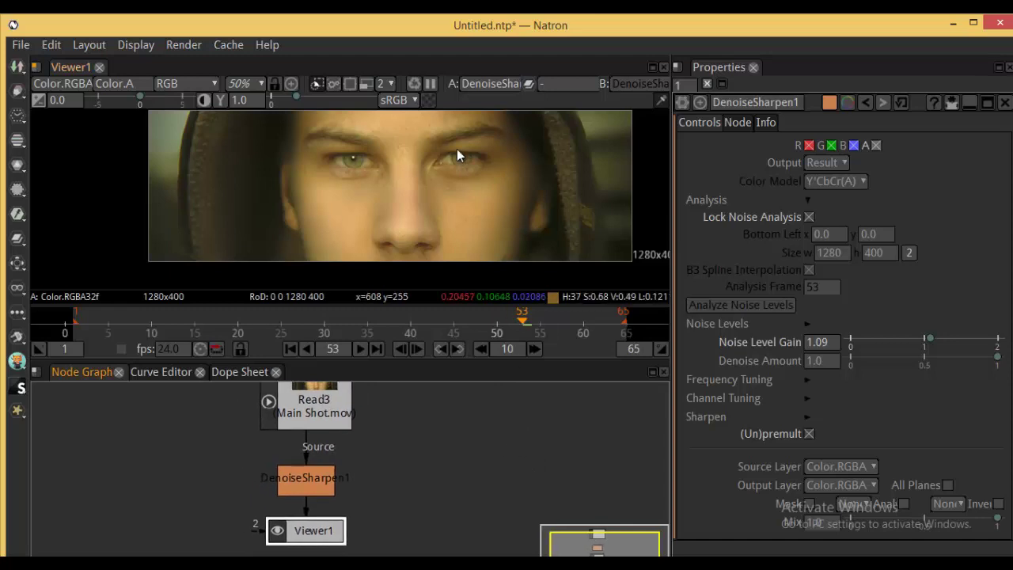
{"action": "mouse_move", "coordinate": [467, 191]}
{"action": "left_mouse_down"}
{"action": "mouse_move", "coordinate": [440, 215]}
{"action": "mouse_move", "coordinate": [461, 207]}
{"action": "left_mouse_up"}
{"action": "scroll", "coordinate": [442, 194], "scroll_direction": "down", "scroll_amount": 1}
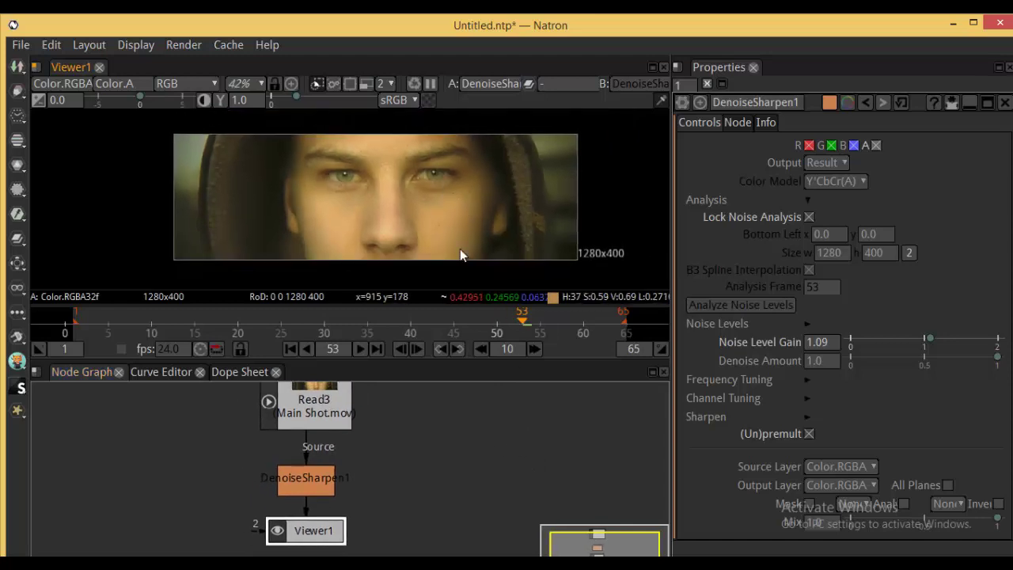
Add a ColorLookup node between DenoiseSharpen1 and Viewer1, with DenoiseSharpen1 moved beside Read3 and ColorLookup below it
{"action": "left_click_drag", "start_coordinate": [435, 473], "coordinate": [436, 473]}
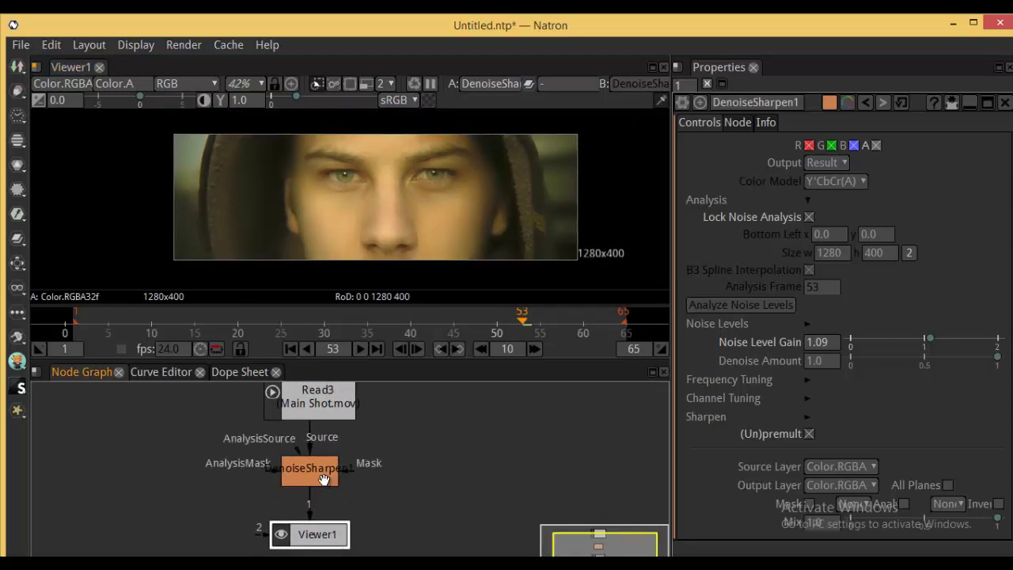
{"action": "left_click_drag", "start_coordinate": [332, 486], "coordinate": [332, 461]}
{"action": "left_click", "coordinate": [408, 459]}
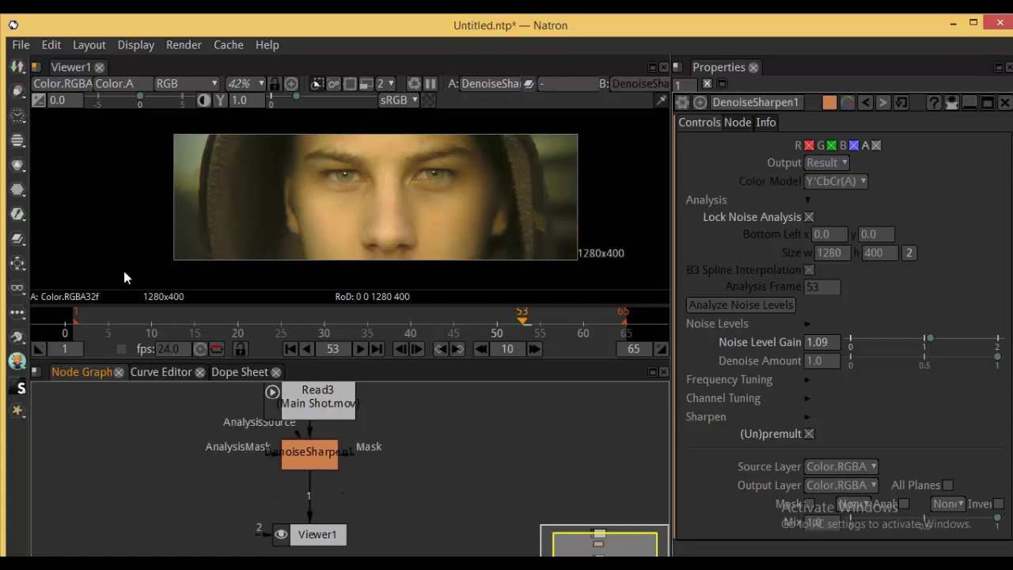
{"action": "left_click", "coordinate": [19, 166]}
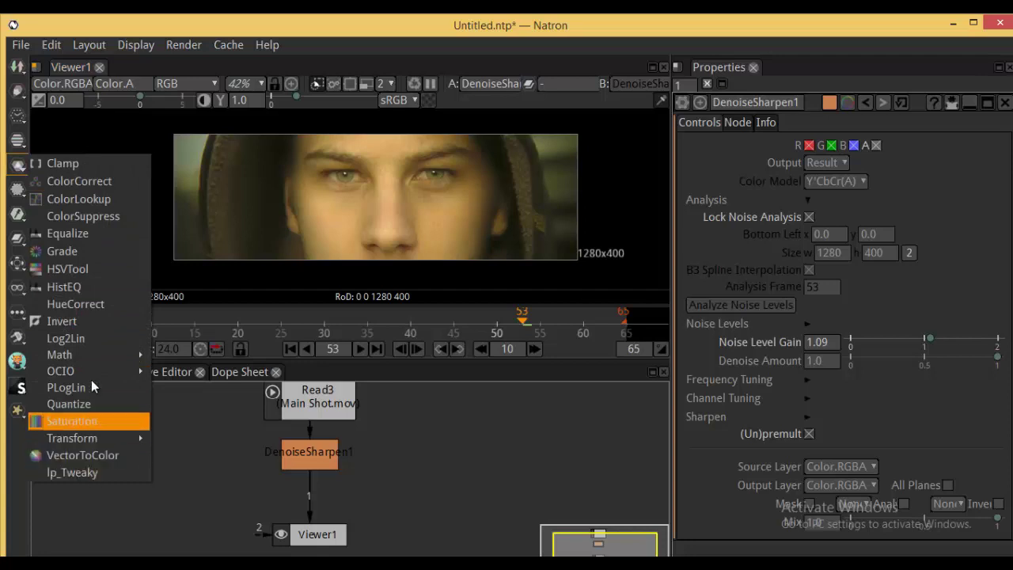
{"action": "left_click", "coordinate": [78, 204]}
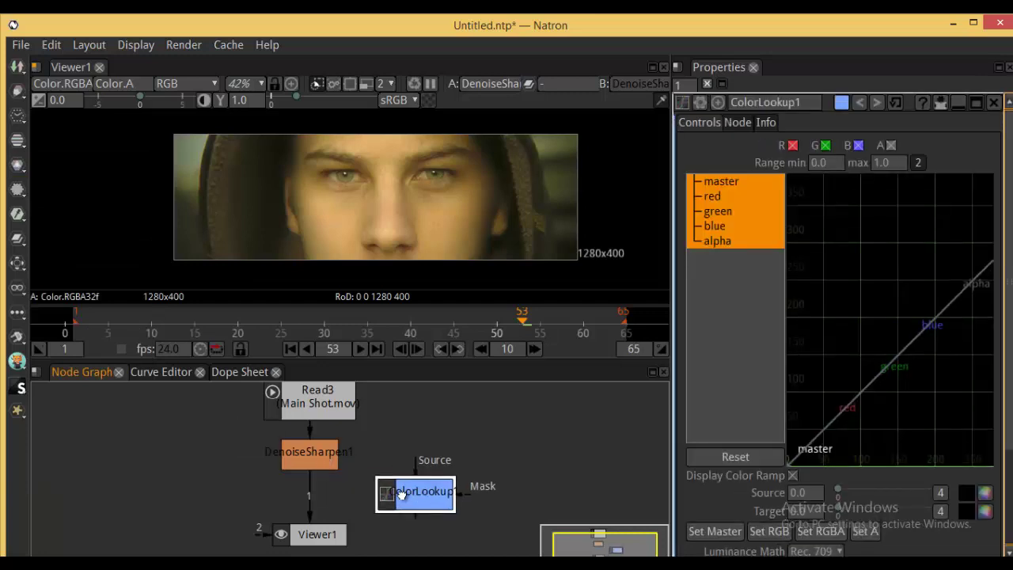
{"action": "left_click_drag", "start_coordinate": [321, 459], "coordinate": [441, 412]}
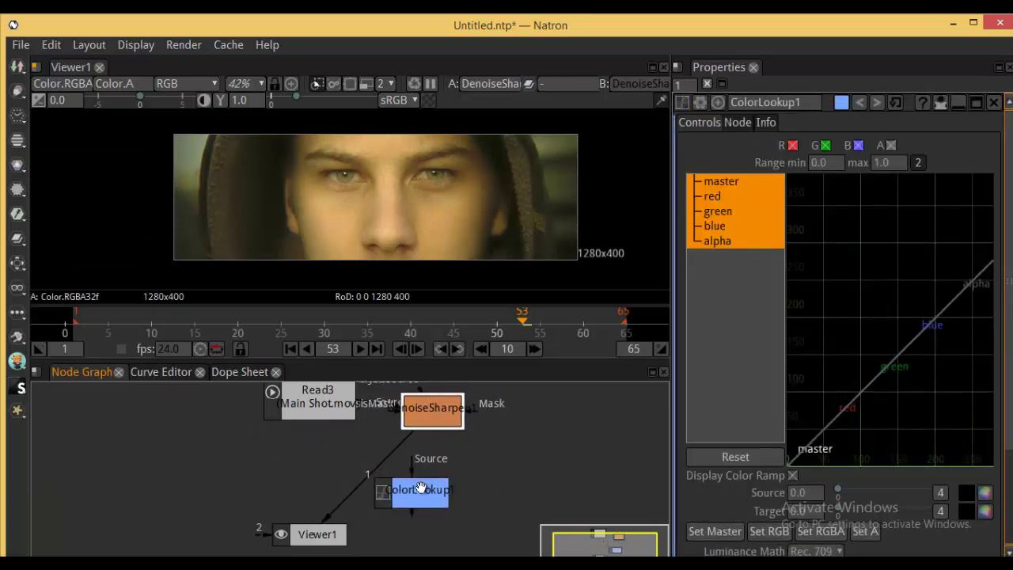
{"action": "left_click_drag", "start_coordinate": [419, 501], "coordinate": [441, 489]}
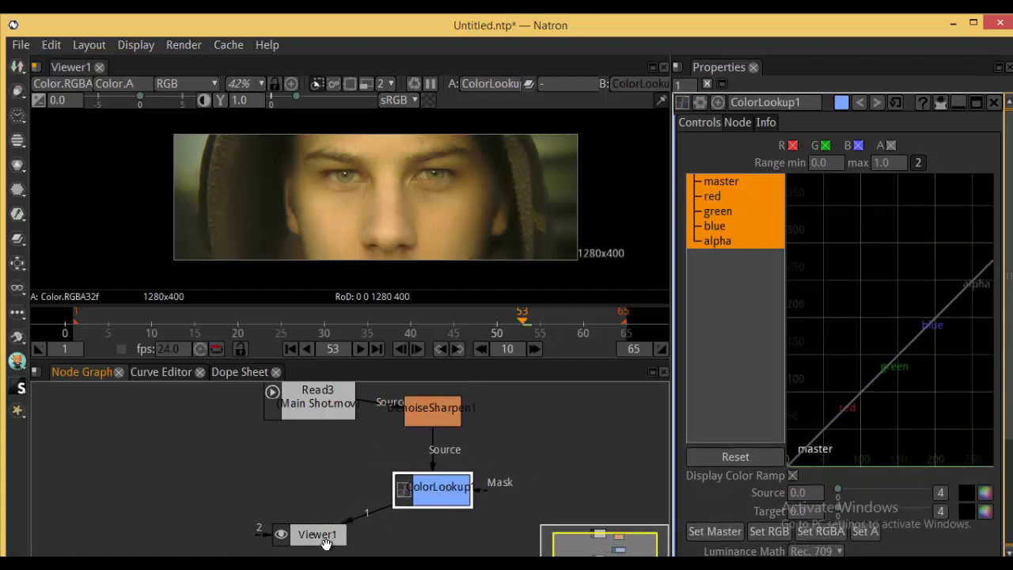
Align Viewer1 beside ColorLookup1 in the node graph and leave ColorLookup1 selected
{"action": "left_click_drag", "start_coordinate": [326, 543], "coordinate": [320, 506]}
{"action": "left_click", "coordinate": [316, 401]}
{"action": "scroll", "coordinate": [339, 420], "scroll_direction": "down", "scroll_amount": 3}
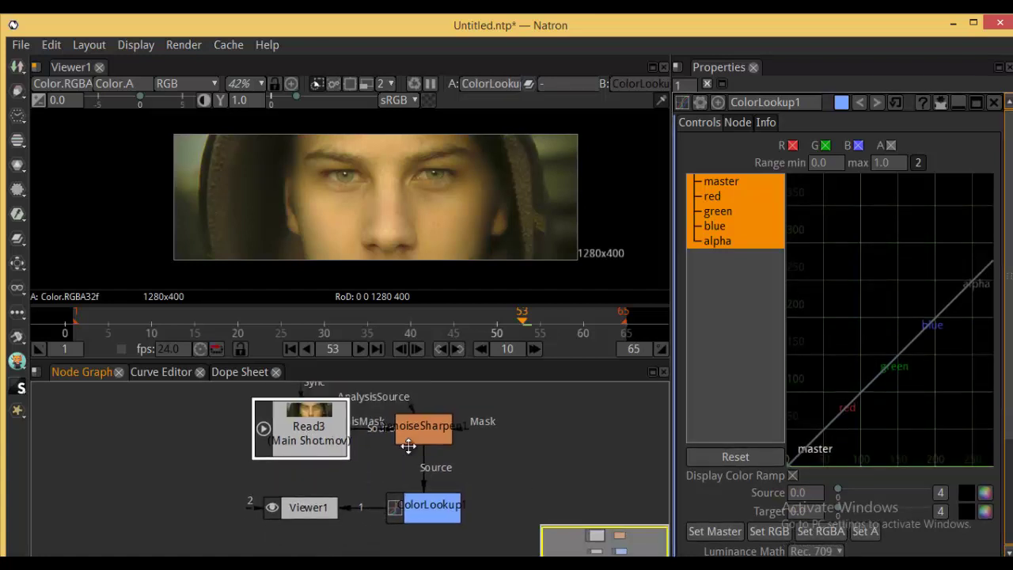
{"action": "left_click", "coordinate": [419, 488]}
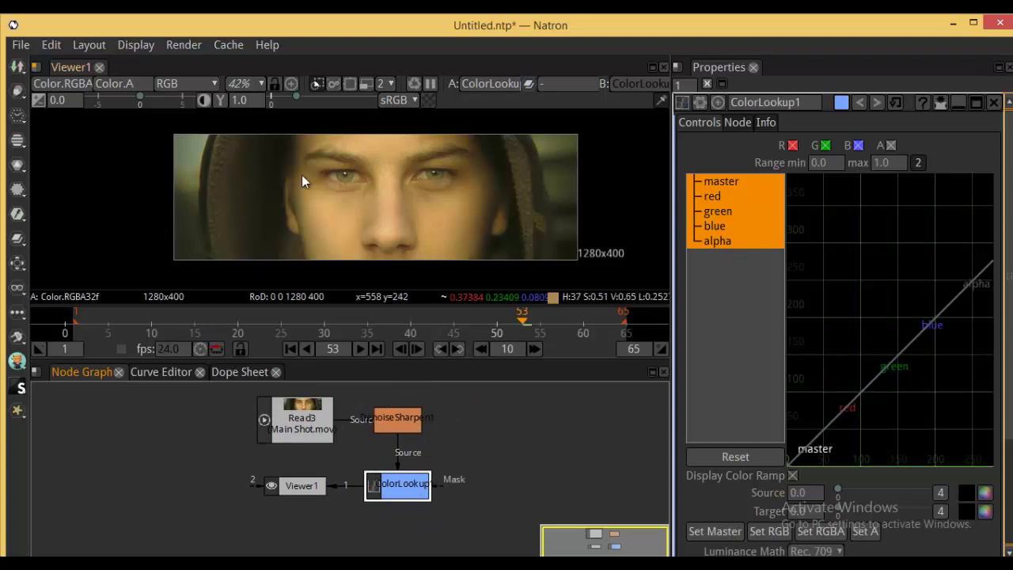
Steepen the start of ColorLookup1's master curve slightly and try out a different slope at the dark end of the red curve
{"action": "left_click", "coordinate": [723, 181]}
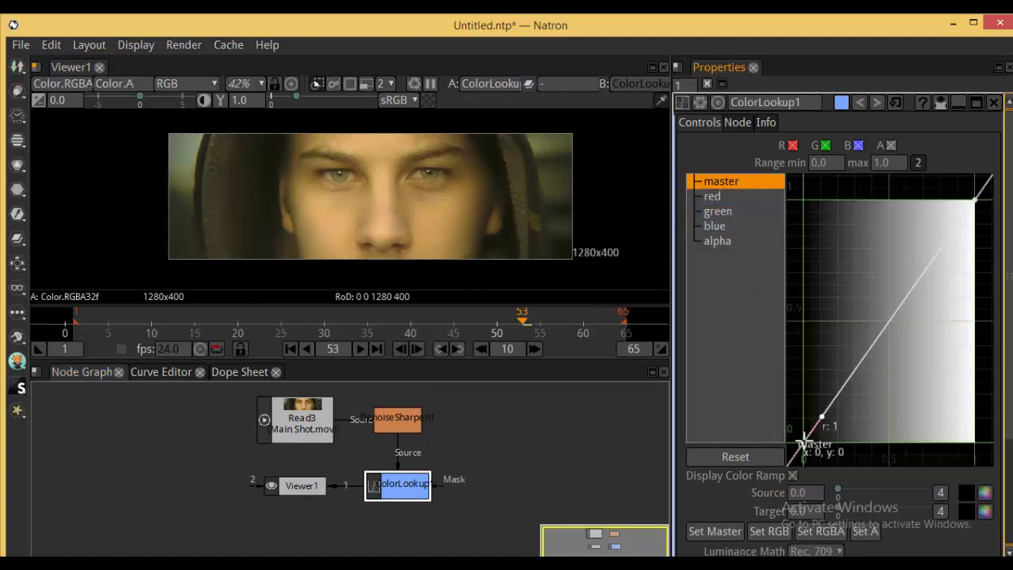
{"action": "mouse_move", "coordinate": [821, 415]}
{"action": "left_mouse_down"}
{"action": "mouse_move", "coordinate": [821, 402]}
{"action": "mouse_move", "coordinate": [835, 425]}
{"action": "mouse_move", "coordinate": [830, 405]}
{"action": "left_mouse_up"}
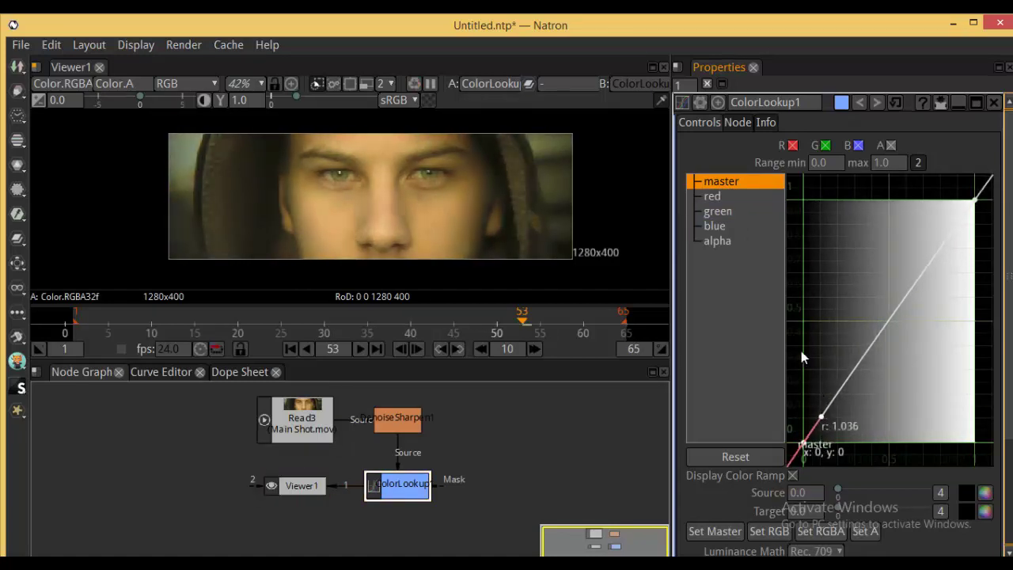
{"action": "left_click", "coordinate": [717, 198]}
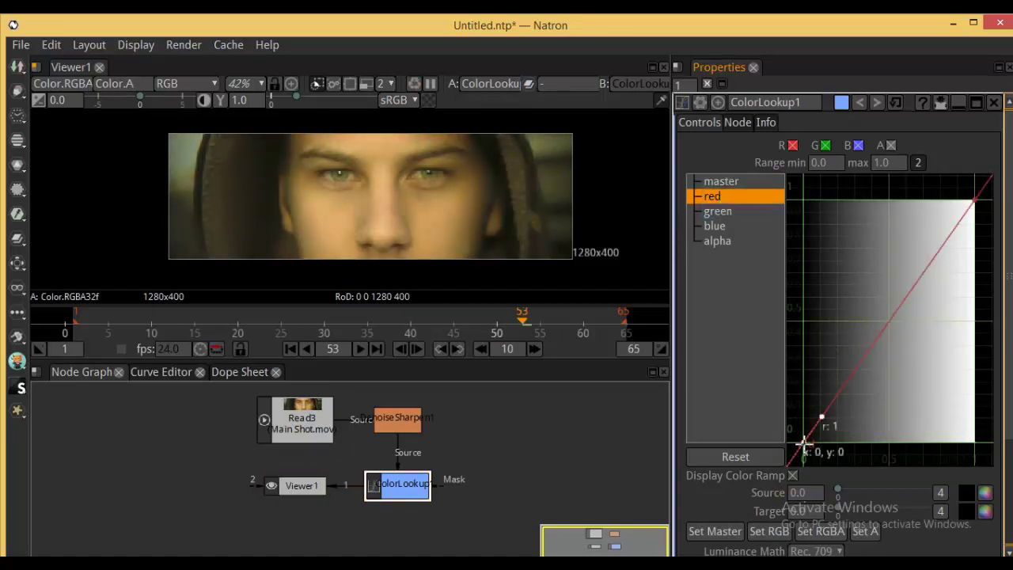
{"action": "left_click_drag", "start_coordinate": [820, 416], "coordinate": [834, 411]}
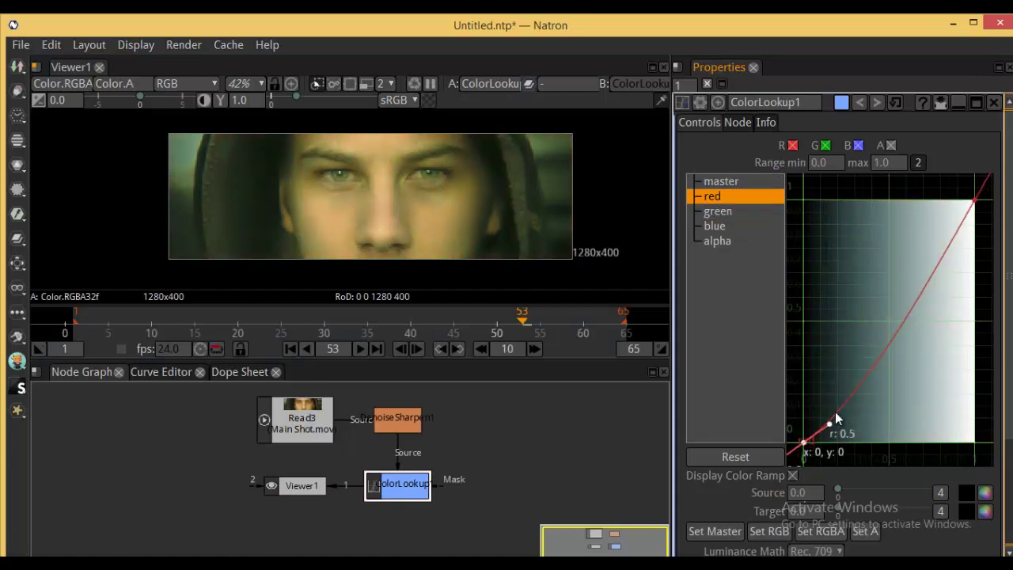
Flatten the green curve's dark end, then raise the blue curve's shadows and lower its midtones and highlight end
{"action": "left_click", "coordinate": [713, 212]}
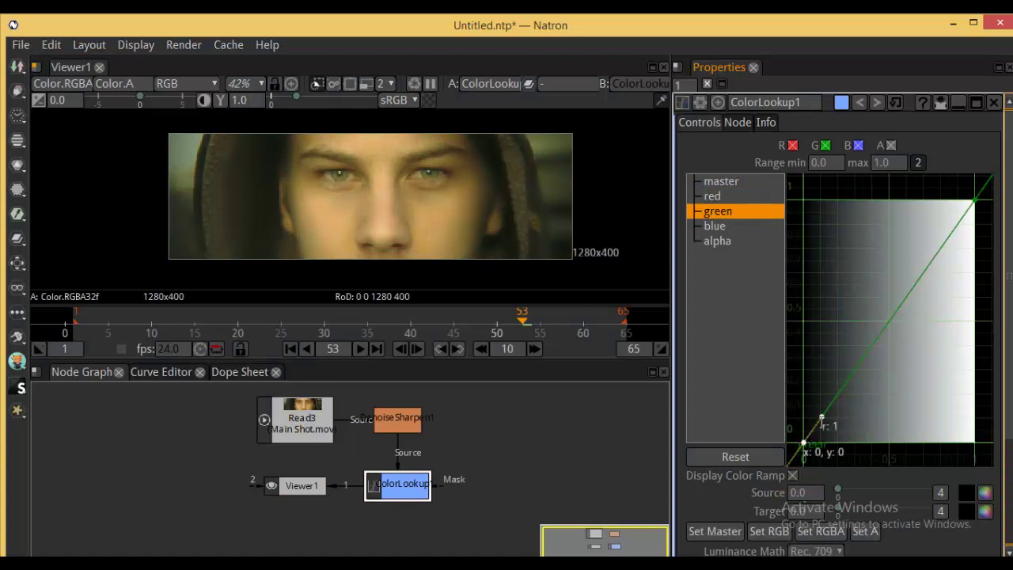
{"action": "left_click_drag", "start_coordinate": [820, 417], "coordinate": [845, 419]}
{"action": "left_click", "coordinate": [727, 229]}
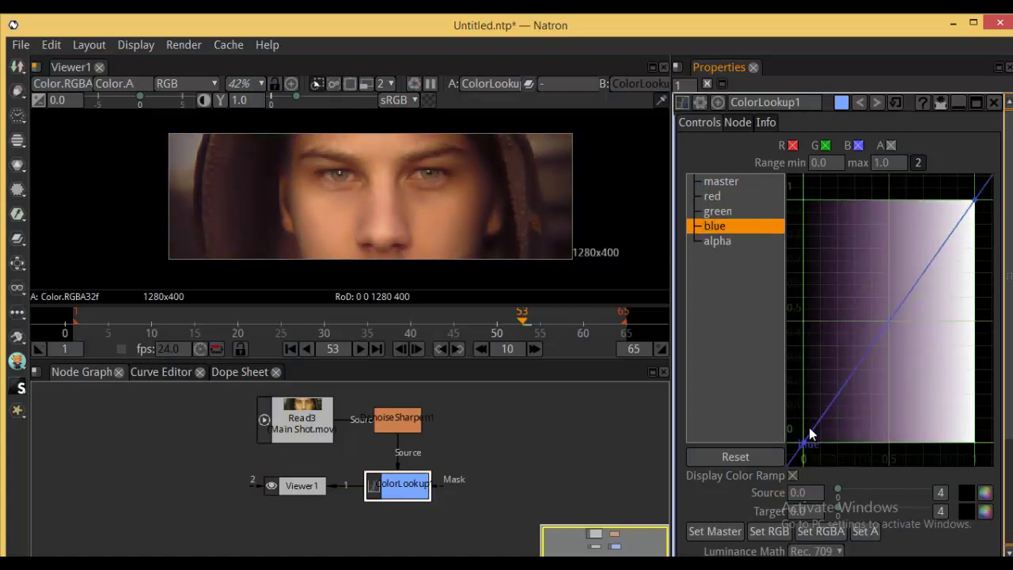
{"action": "left_click_drag", "start_coordinate": [820, 415], "coordinate": [882, 349]}
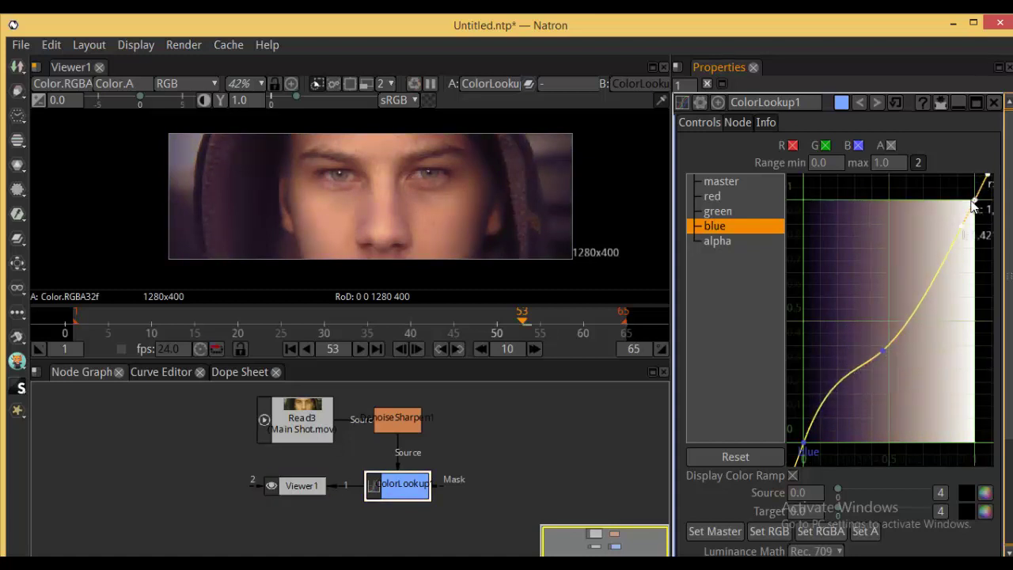
{"action": "left_click_drag", "start_coordinate": [973, 206], "coordinate": [987, 244]}
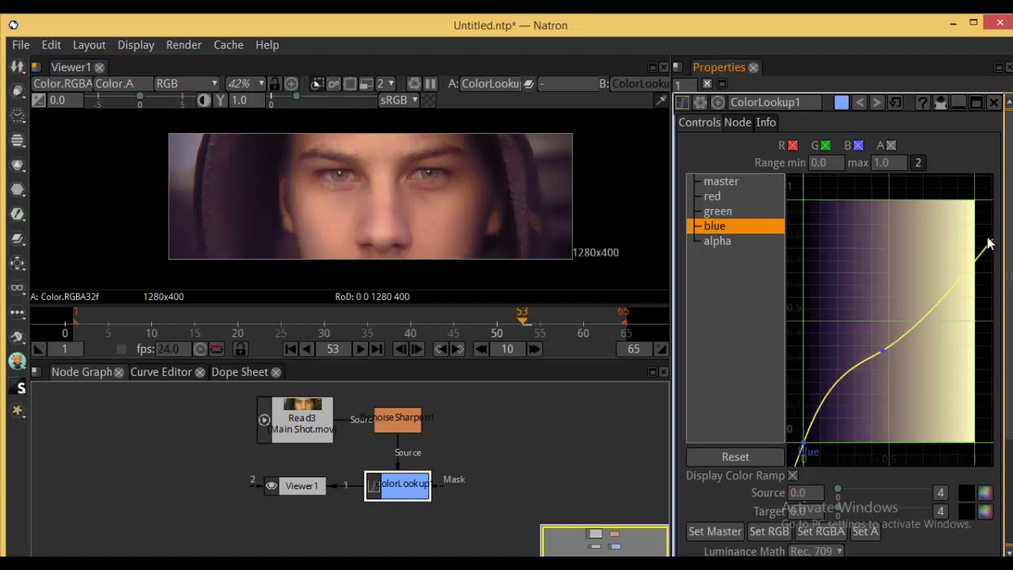
Raise the green curve's midtones with a new control point, adjust its highlight end, and check the face in close-up
{"action": "left_click", "coordinate": [742, 211]}
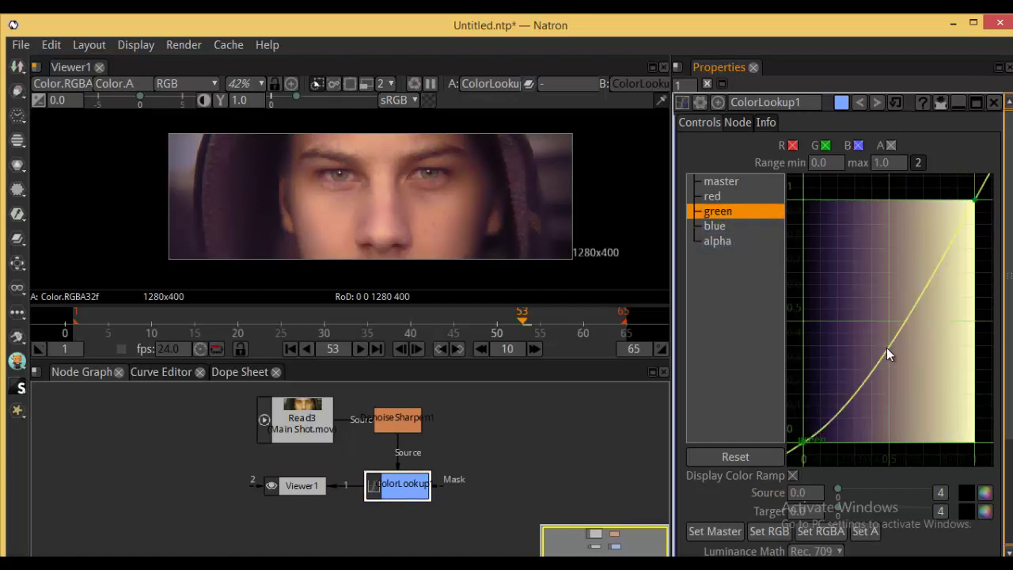
{"action": "left_click_drag", "start_coordinate": [885, 350], "coordinate": [855, 354]}
{"action": "left_click", "coordinate": [976, 200]}
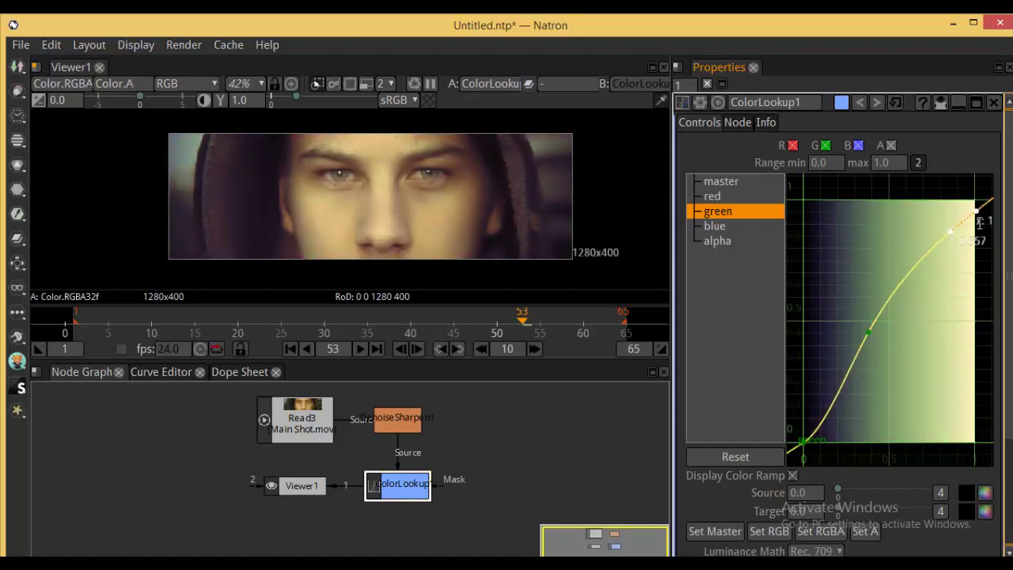
{"action": "scroll", "coordinate": [426, 199], "scroll_direction": "up", "scroll_amount": 4}
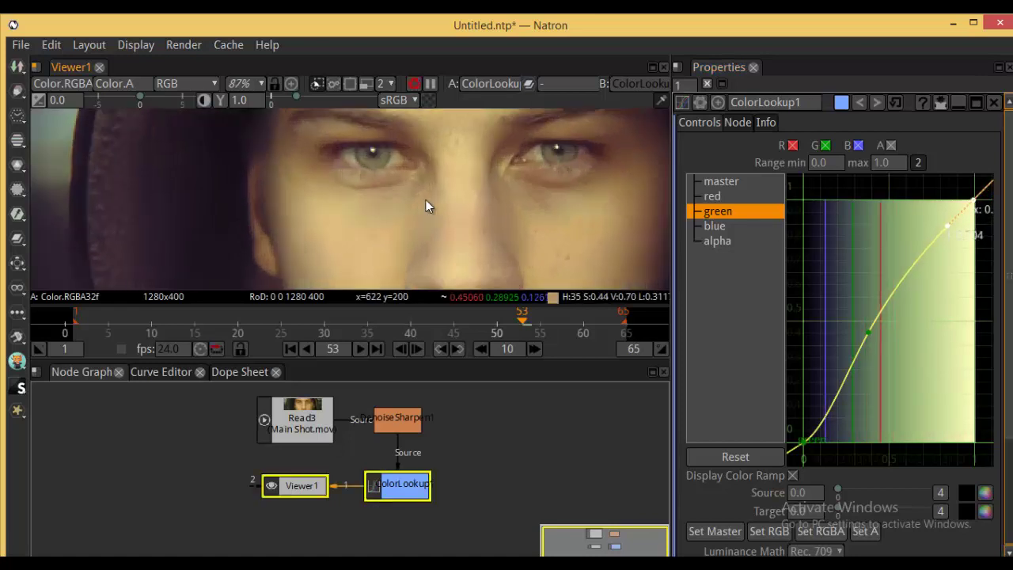
{"action": "scroll", "coordinate": [431, 216], "scroll_direction": "down", "scroll_amount": 3}
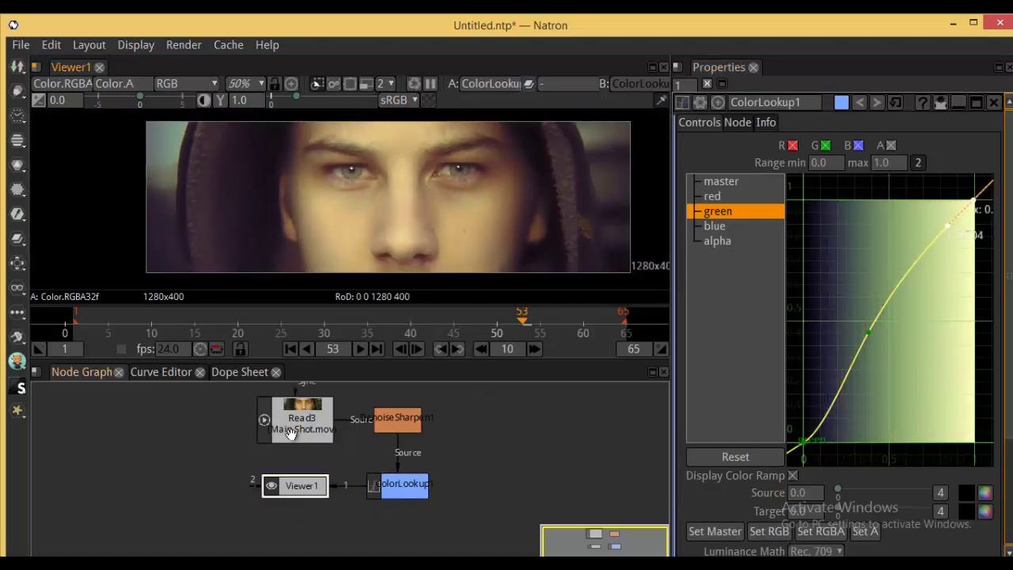
Add a Grade node between ColorLookup1 and Viewer1, and move Viewer1 away to line up with it
{"action": "left_click", "coordinate": [407, 496]}
{"action": "left_click_drag", "start_coordinate": [297, 475], "coordinate": [182, 471]}
{"action": "left_click", "coordinate": [417, 475]}
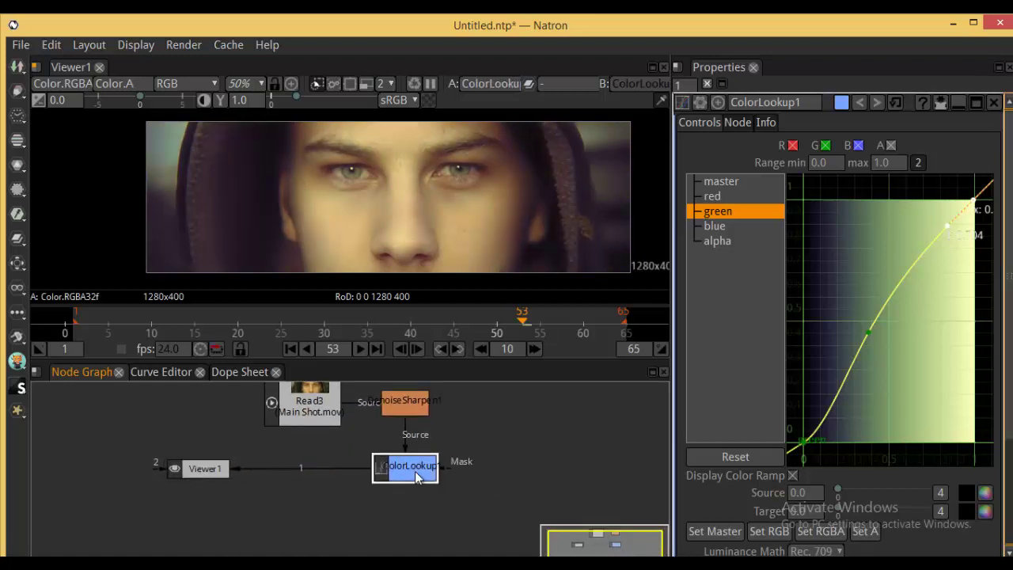
{"action": "left_click", "coordinate": [18, 170]}
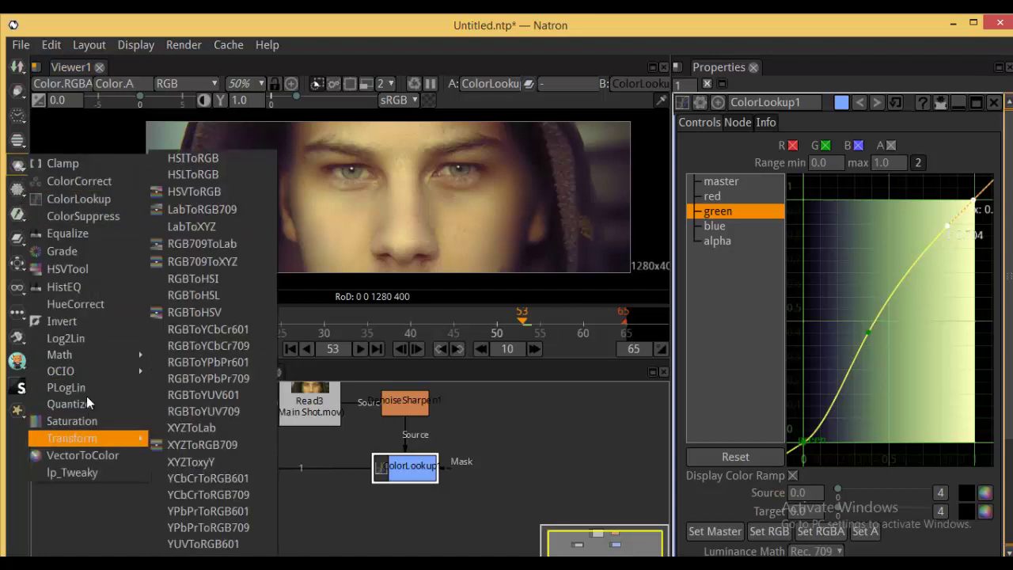
{"action": "left_click", "coordinate": [66, 251]}
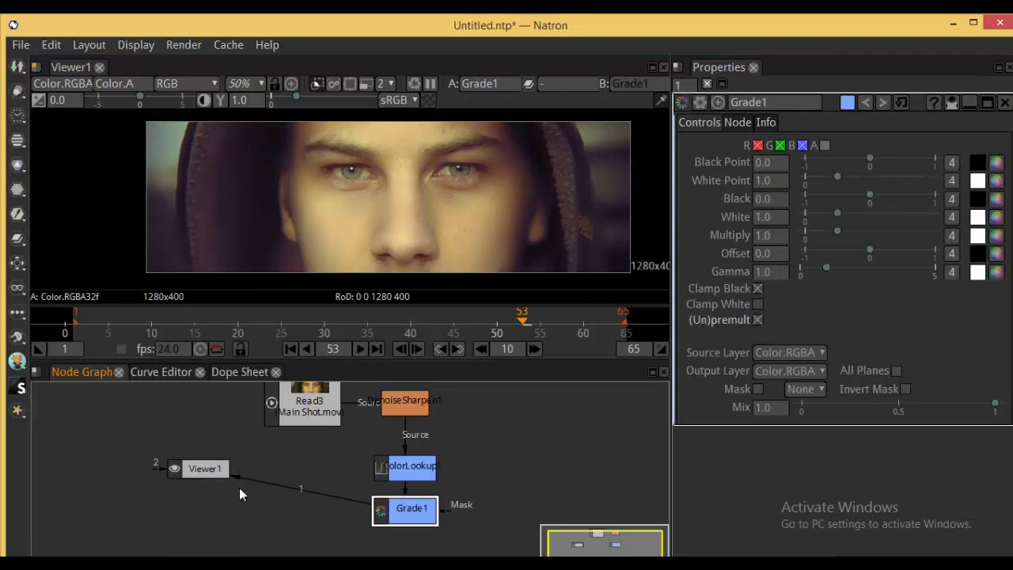
{"action": "left_click", "coordinate": [205, 472]}
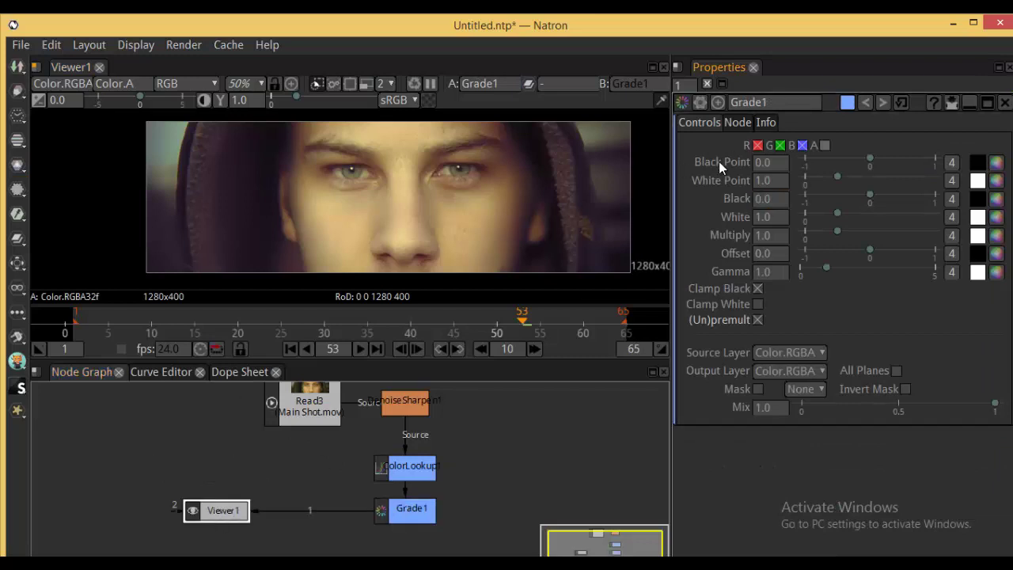
Set Grade1's Black to -0.007 and its White to 1.27
{"action": "left_click_drag", "start_coordinate": [874, 199], "coordinate": [868, 198]}
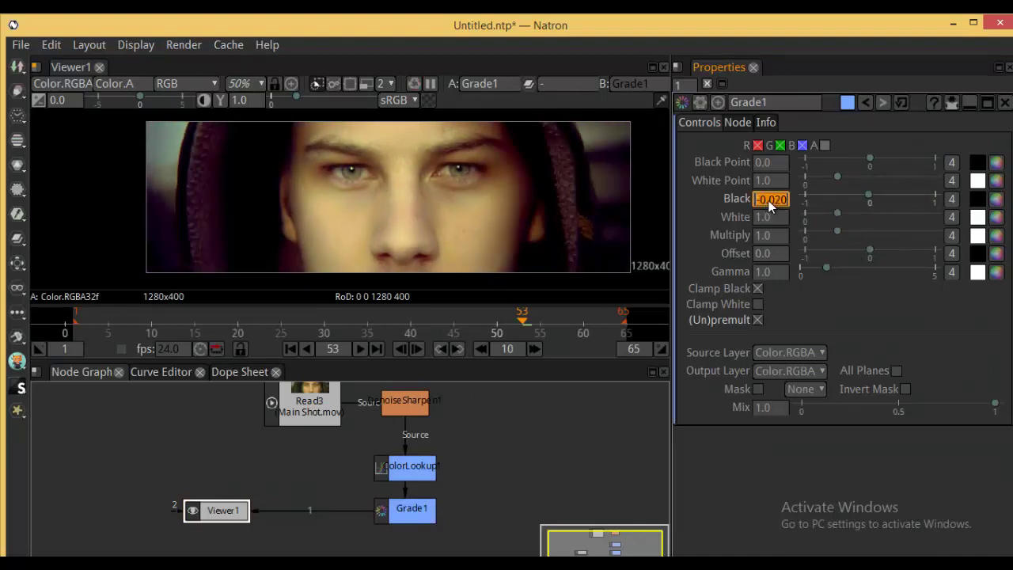
{"action": "scroll", "coordinate": [779, 201], "scroll_direction": "up", "scroll_amount": 13}
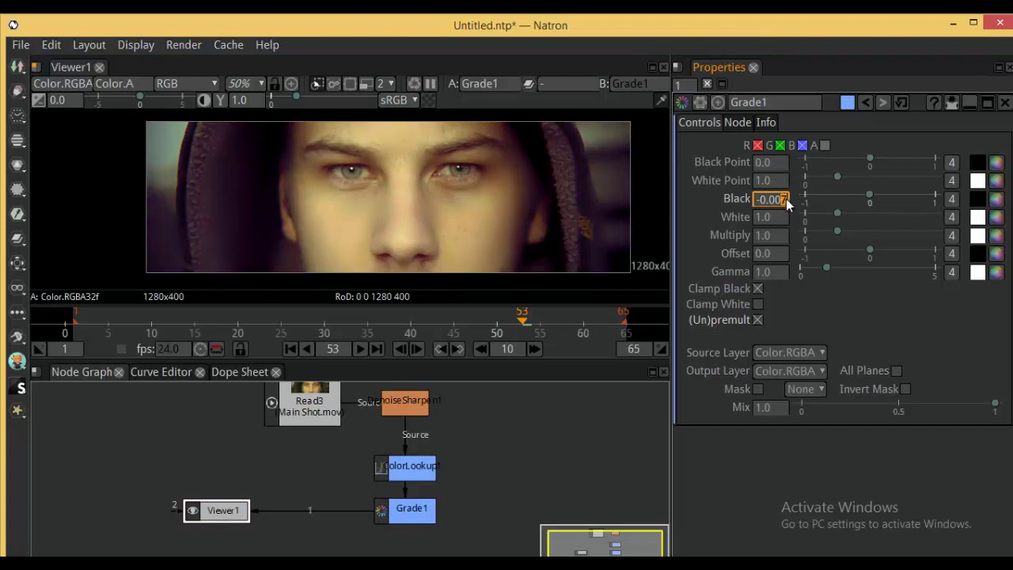
{"action": "scroll", "coordinate": [777, 218], "scroll_direction": "up", "scroll_amount": 3}
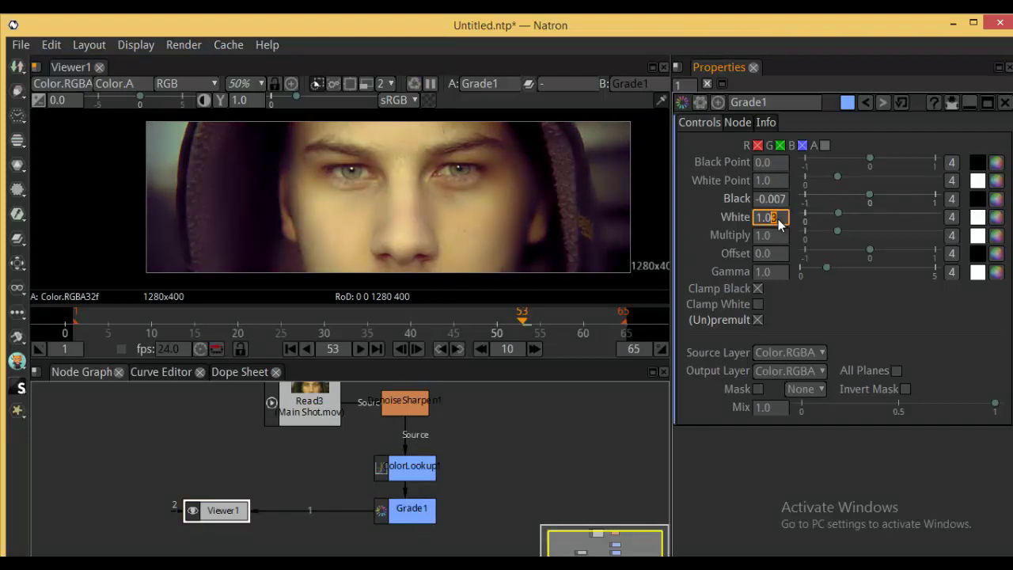
{"action": "scroll", "coordinate": [761, 217], "scroll_direction": "up", "scroll_amount": 5}
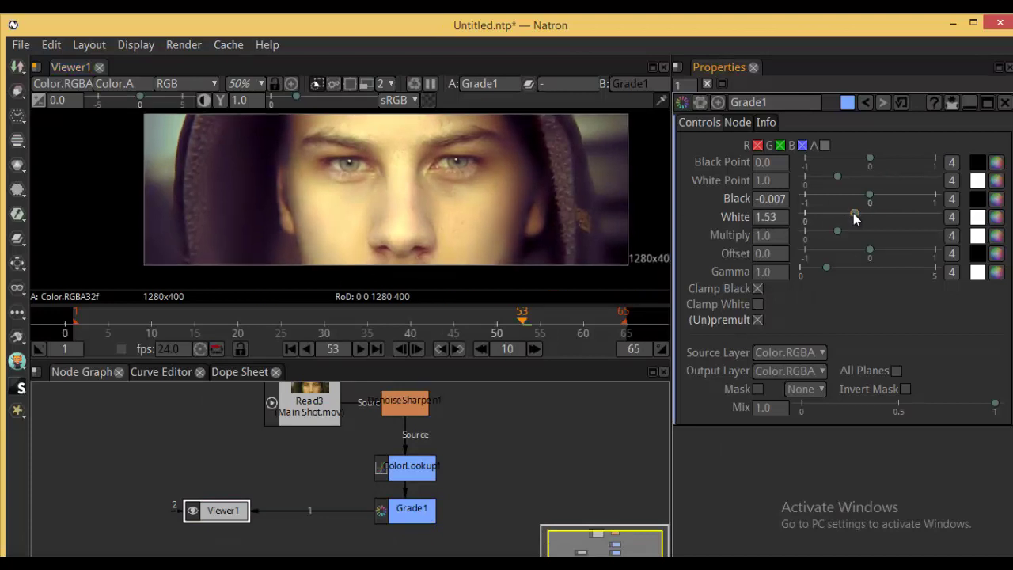
{"action": "mouse_move", "coordinate": [853, 213]}
{"action": "left_mouse_down"}
{"action": "mouse_move", "coordinate": [840, 213]}
{"action": "mouse_move", "coordinate": [871, 214]}
{"action": "mouse_move", "coordinate": [846, 214]}
{"action": "left_mouse_up"}
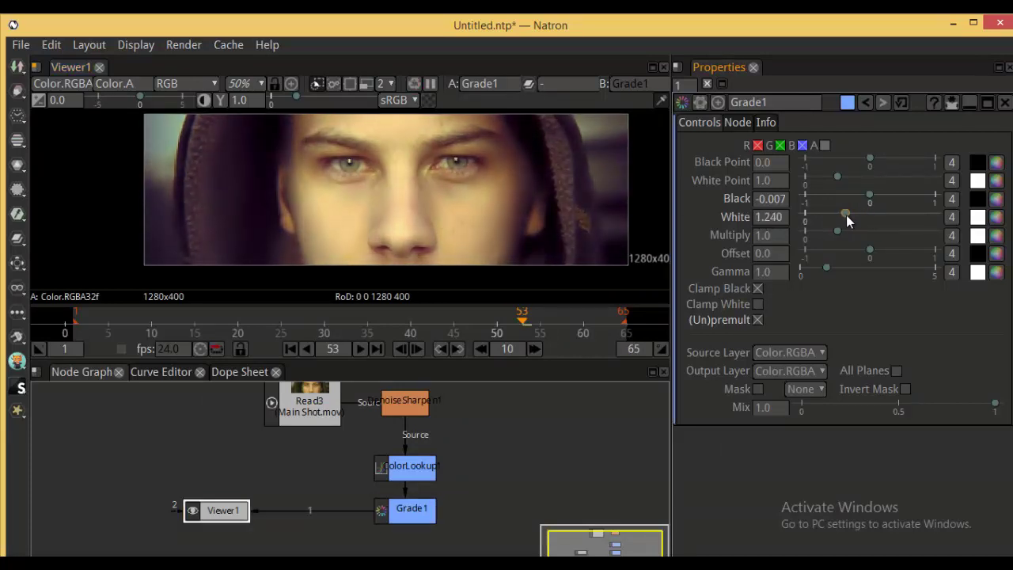
Try slightly negative Black Point values on Grade1, then return the Black Point to 0
{"action": "left_click_drag", "start_coordinate": [869, 158], "coordinate": [869, 159]}
{"action": "scroll", "coordinate": [870, 163], "scroll_direction": "down", "scroll_amount": 1}
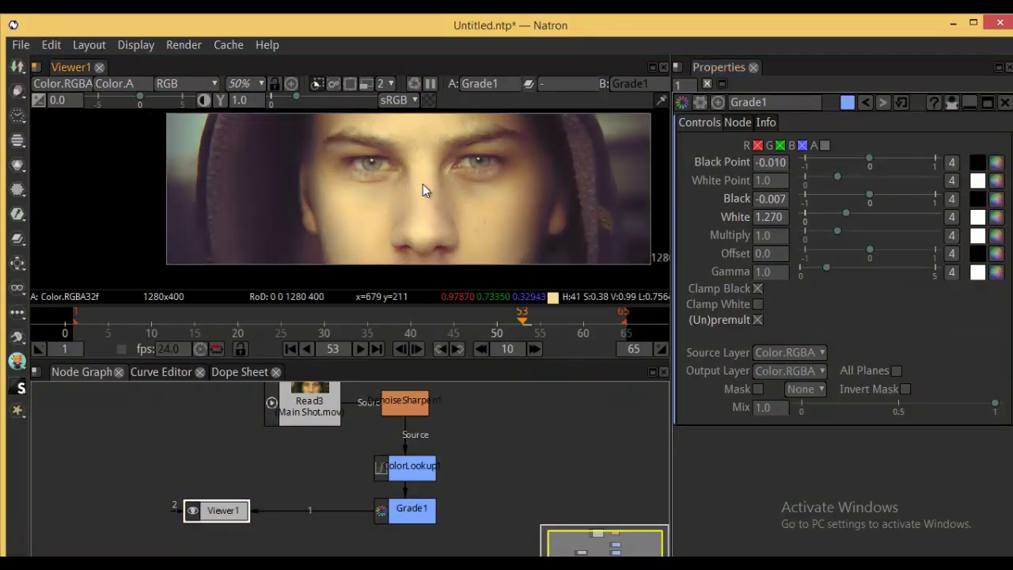
{"action": "left_click", "coordinate": [775, 164]}
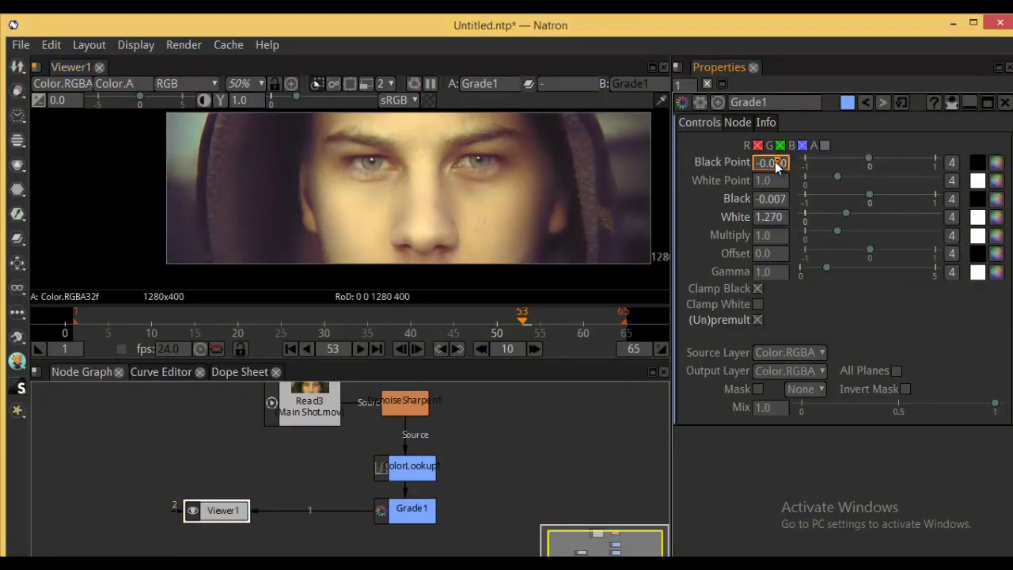
{"action": "scroll", "coordinate": [774, 165], "scroll_direction": "down", "scroll_amount": 1}
{"action": "scroll", "coordinate": [775, 164], "scroll_direction": "up", "scroll_amount": 4}
{"action": "scroll", "coordinate": [774, 161], "scroll_direction": "down", "scroll_amount": 1}
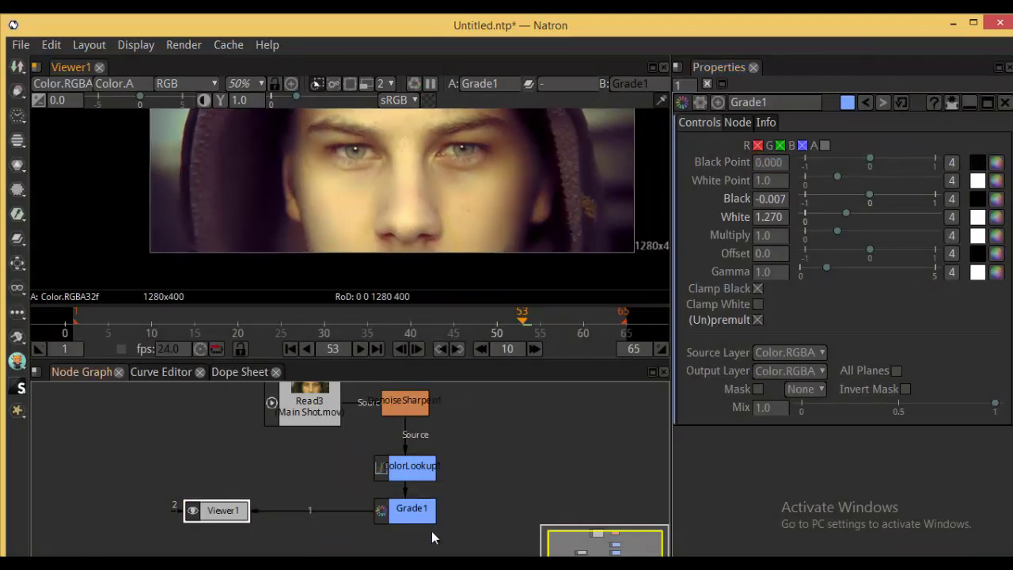
Toggle Grade1 off and on to compare the image with and without the grade, ending with the node enabled
{"action": "left_click", "coordinate": [411, 512]}
{"action": "key", "text": "d"}
{"action": "key", "text": "d"}
{"action": "key", "text": "d"}
{"action": "key", "text": "d"}
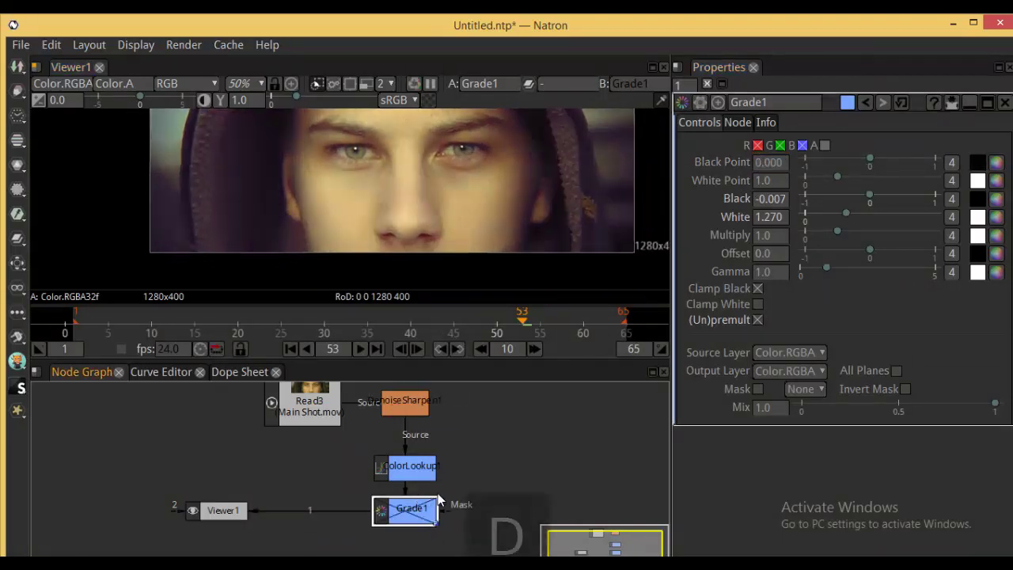
{"action": "left_click_drag", "start_coordinate": [398, 197], "coordinate": [369, 191]}
{"action": "scroll", "coordinate": [396, 191], "scroll_direction": "down", "scroll_amount": 1}
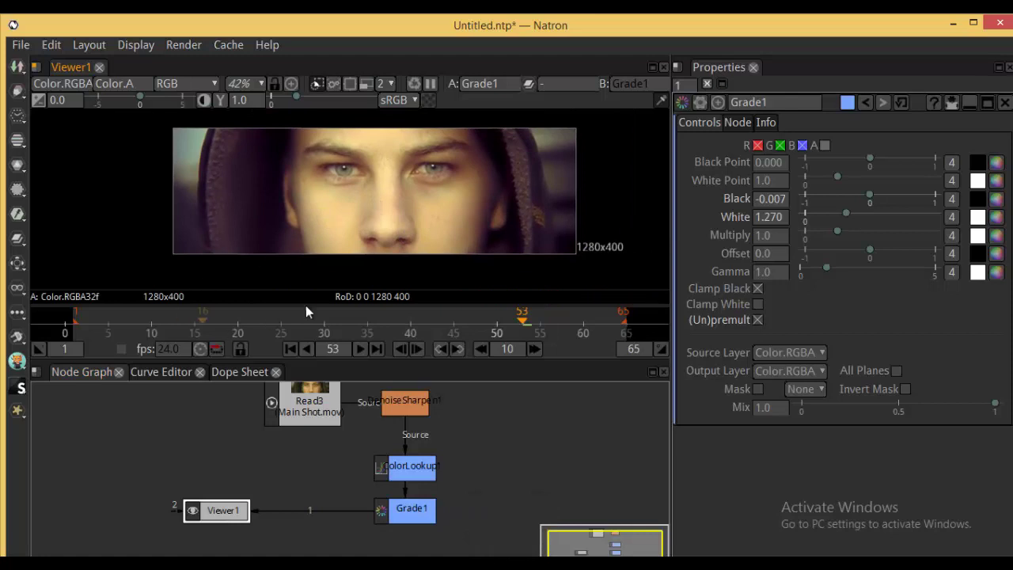
Play the graded clip and stop it, then connect Viewer1 to Read3 and play the original footage
{"action": "left_click", "coordinate": [360, 348]}
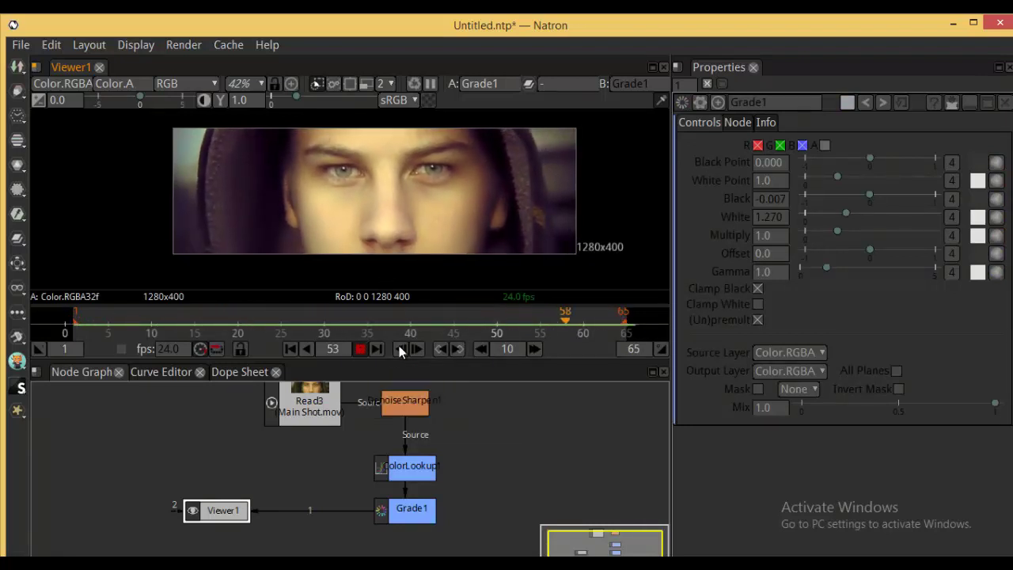
{"action": "left_click", "coordinate": [360, 349]}
{"action": "left_click", "coordinate": [310, 423]}
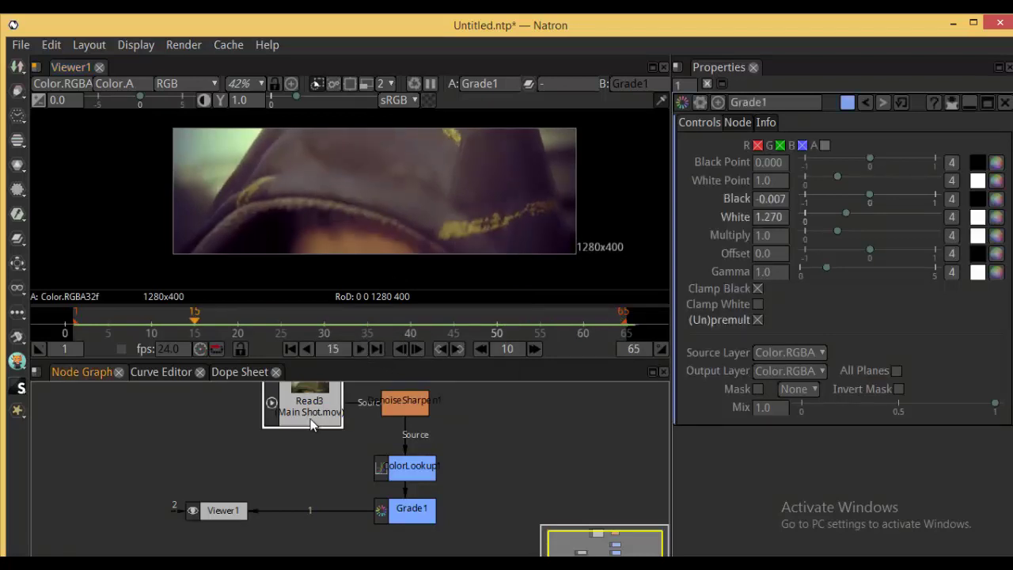
{"action": "key", "text": "1"}
{"action": "left_click", "coordinate": [360, 349]}
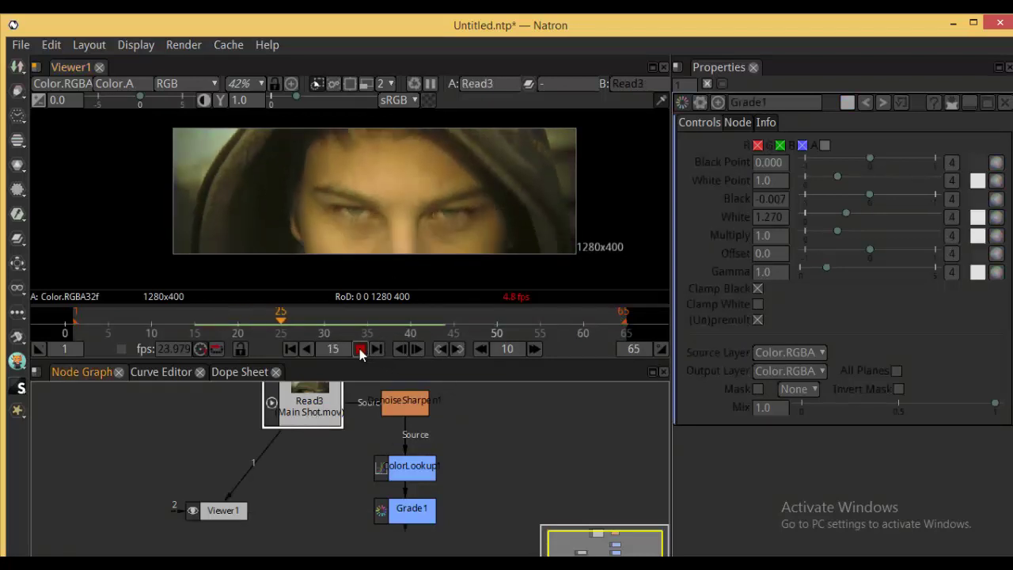
Switch Viewer1 between Read3 and Grade1 during playback, ending with Read3 on input 1 and Grade1 on input 2
{"action": "left_click", "coordinate": [413, 512]}
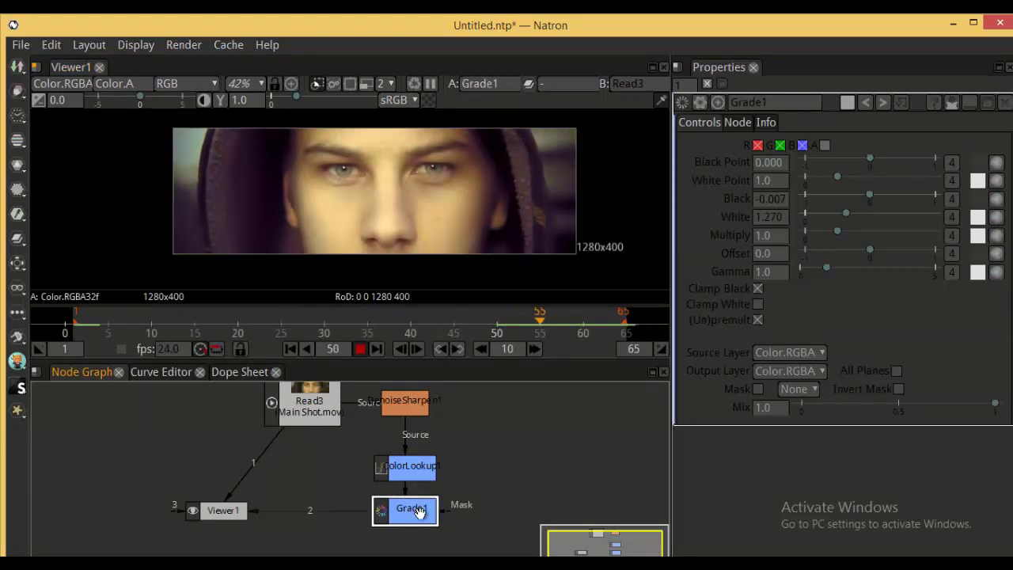
{"action": "key", "text": "2"}
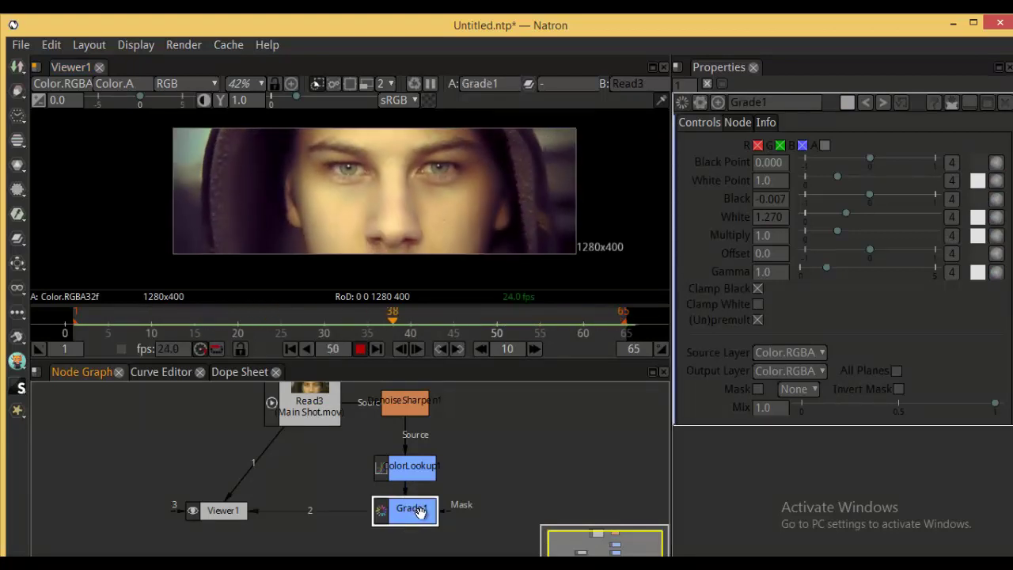
{"action": "key", "text": "1"}
{"action": "left_click", "coordinate": [310, 393]}
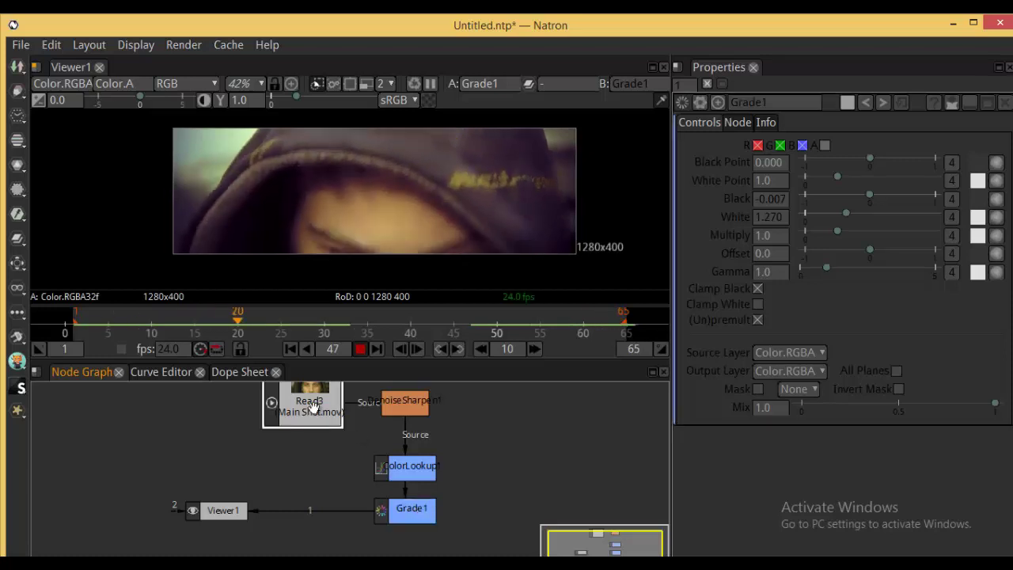
{"action": "key", "text": "1"}
{"action": "left_click", "coordinate": [405, 513]}
{"action": "key", "text": "2"}
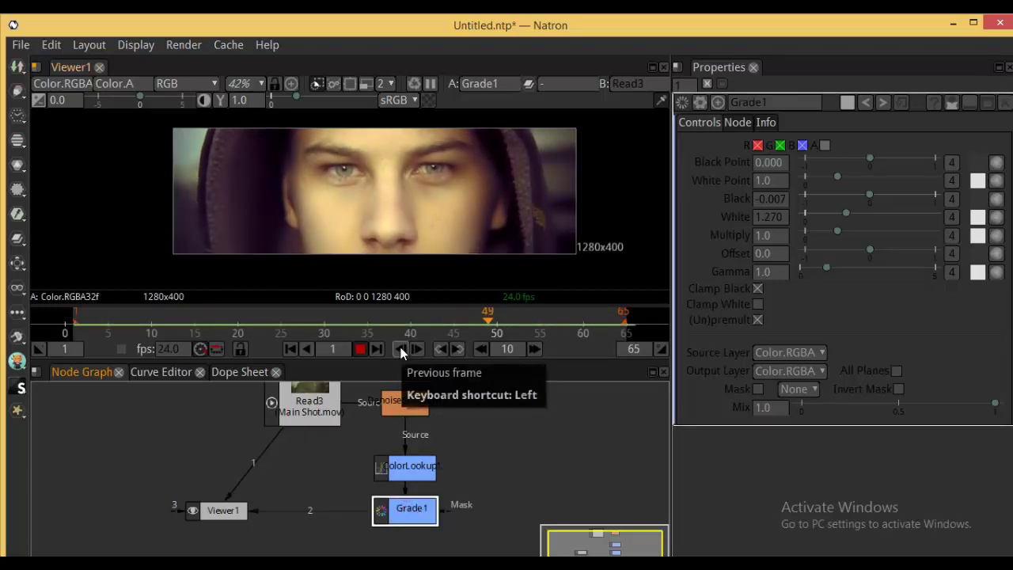
Enable the wipe in Viewer1 and position its handle between the eyes to compare Grade1 with Read3 during playback
{"action": "right_click", "coordinate": [401, 163]}
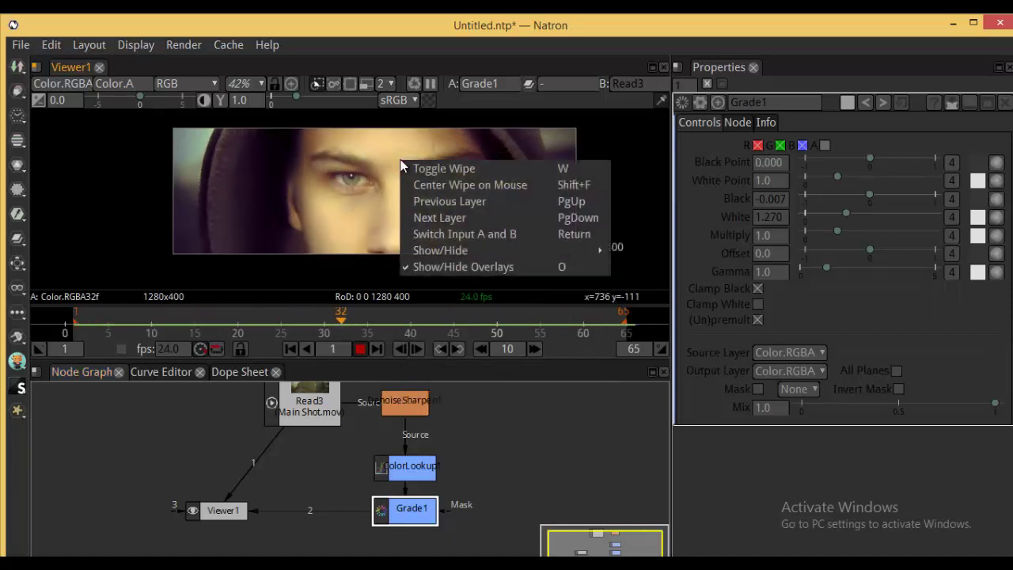
{"action": "left_click", "coordinate": [459, 169]}
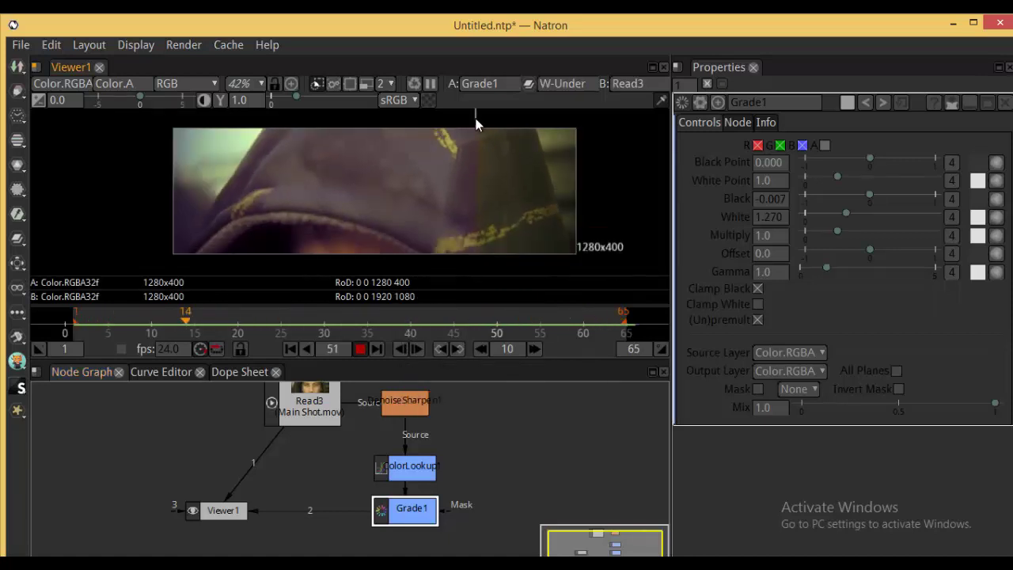
{"action": "left_click_drag", "start_coordinate": [475, 117], "coordinate": [471, 200]}
{"action": "scroll", "coordinate": [471, 197], "scroll_direction": "down", "scroll_amount": 1}
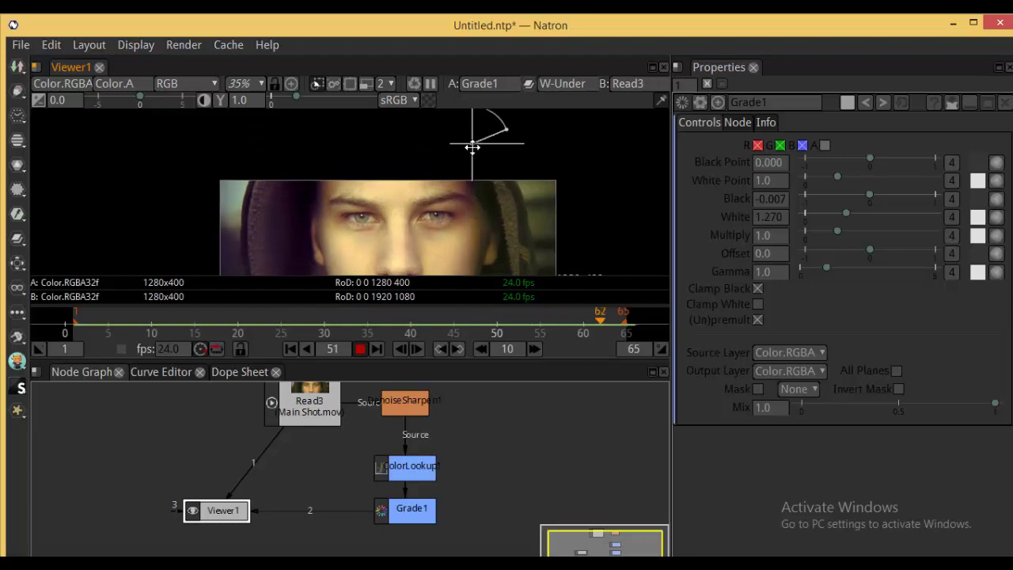
{"action": "left_click_drag", "start_coordinate": [473, 143], "coordinate": [470, 174]}
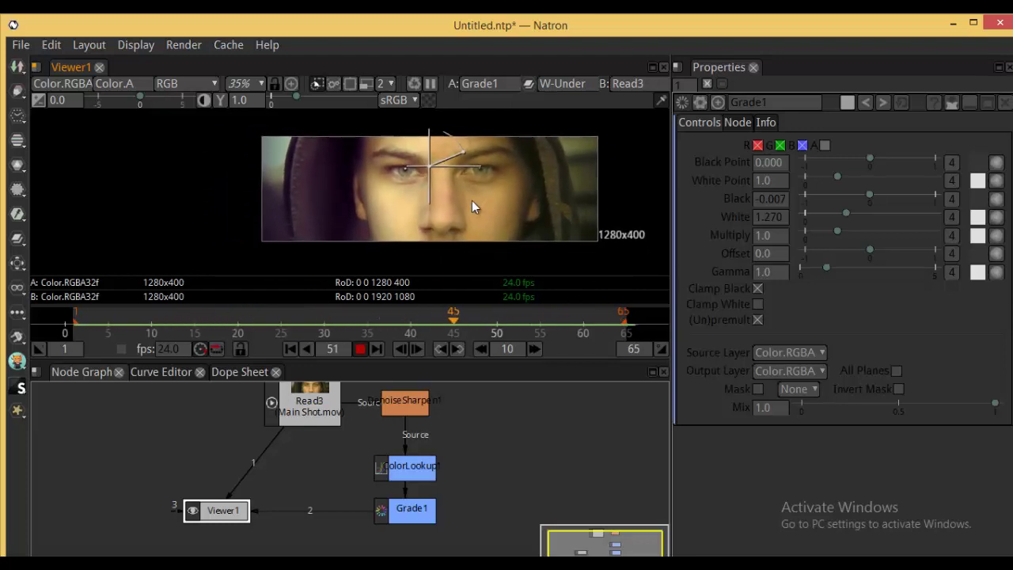
{"action": "scroll", "coordinate": [473, 209], "scroll_direction": "up", "scroll_amount": 1}
{"action": "left_click_drag", "start_coordinate": [496, 206], "coordinate": [450, 219]}
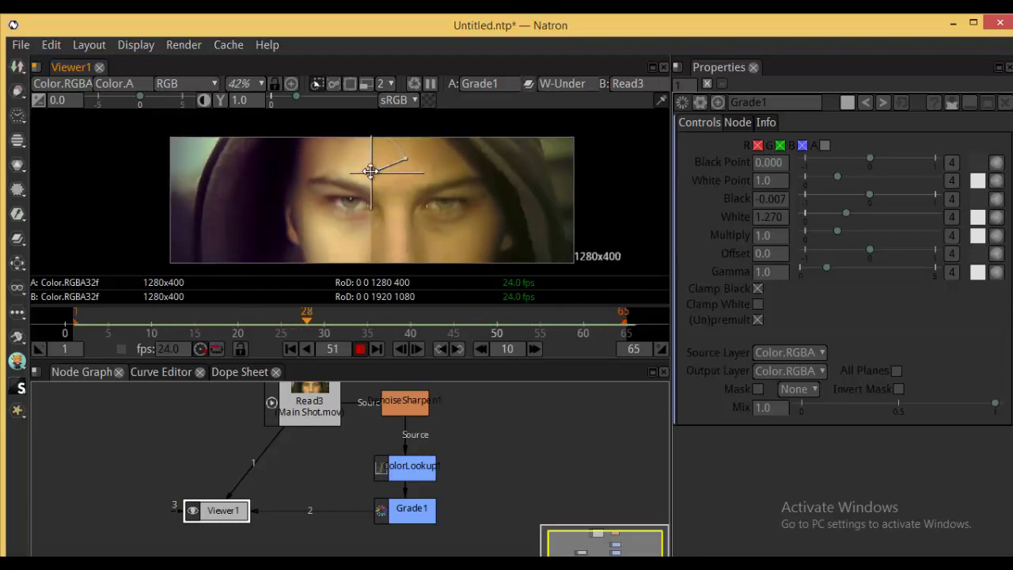
{"action": "left_click_drag", "start_coordinate": [371, 170], "coordinate": [386, 177]}
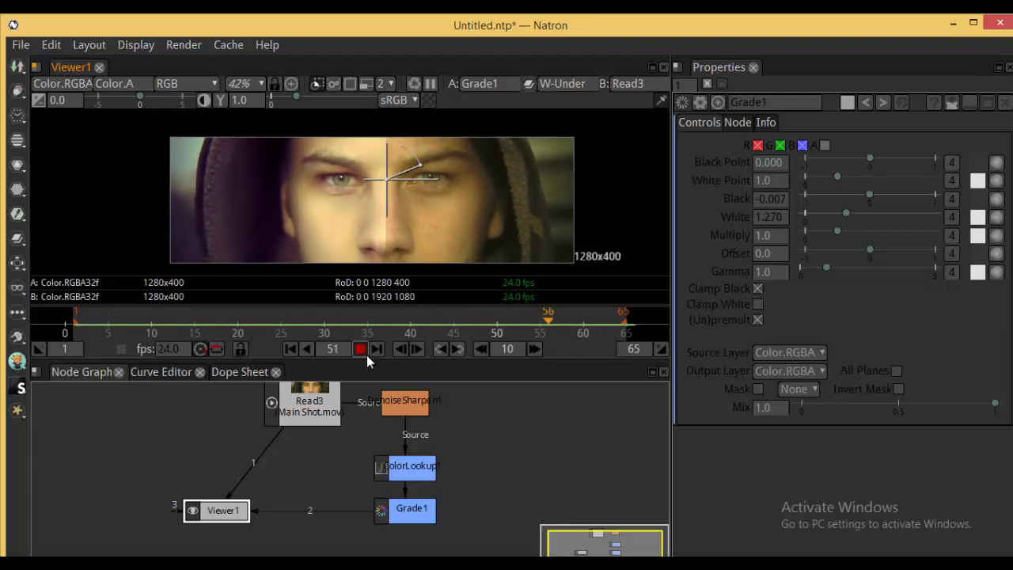
Turn off the Viewer1 wipe and stop playback at frame 54
{"action": "right_click", "coordinate": [416, 199]}
{"action": "left_click", "coordinate": [428, 200]}
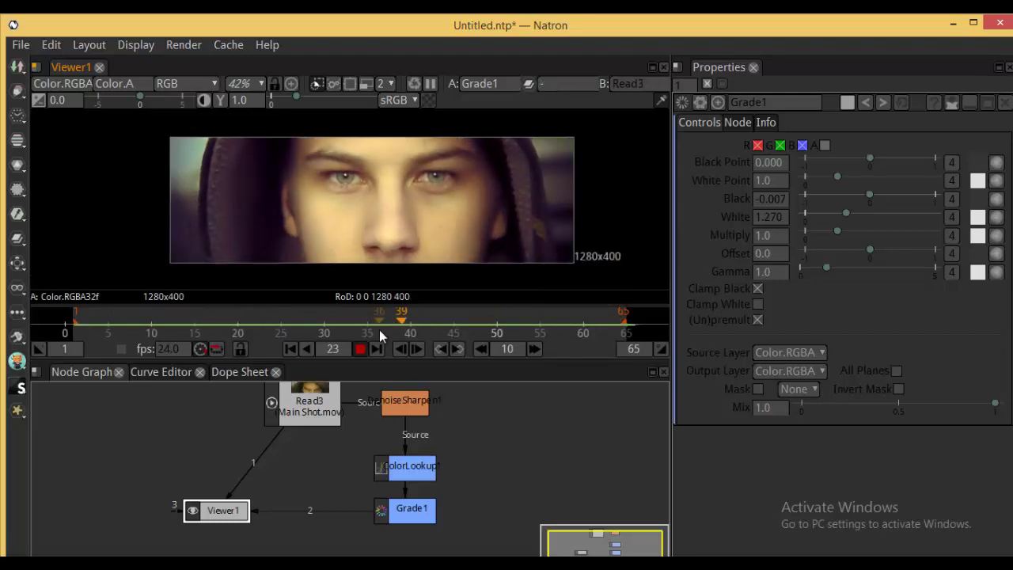
{"action": "left_click", "coordinate": [360, 349]}
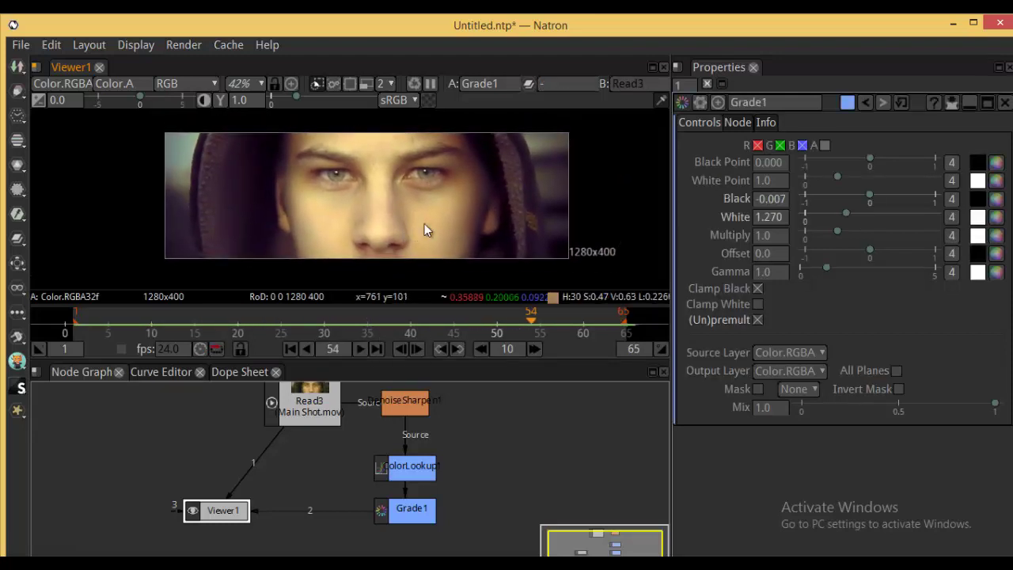
Examine the eyes in the graded image up close at frame 54 and review the node layout
{"action": "scroll", "coordinate": [416, 213], "scroll_direction": "up", "scroll_amount": 2}
{"action": "left_click_drag", "start_coordinate": [416, 213], "coordinate": [420, 217]}
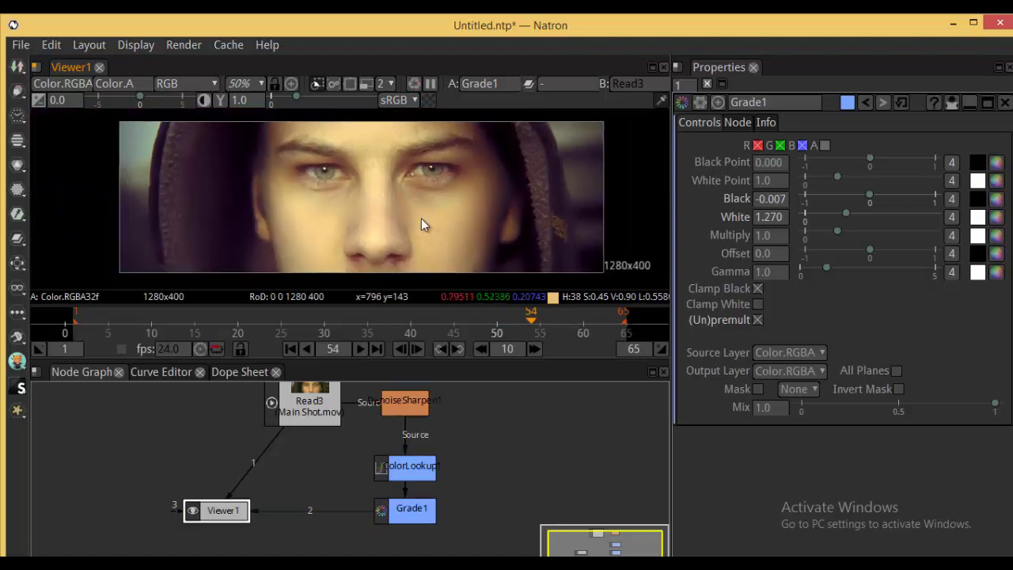
{"action": "left_click_drag", "start_coordinate": [516, 497], "coordinate": [477, 473]}
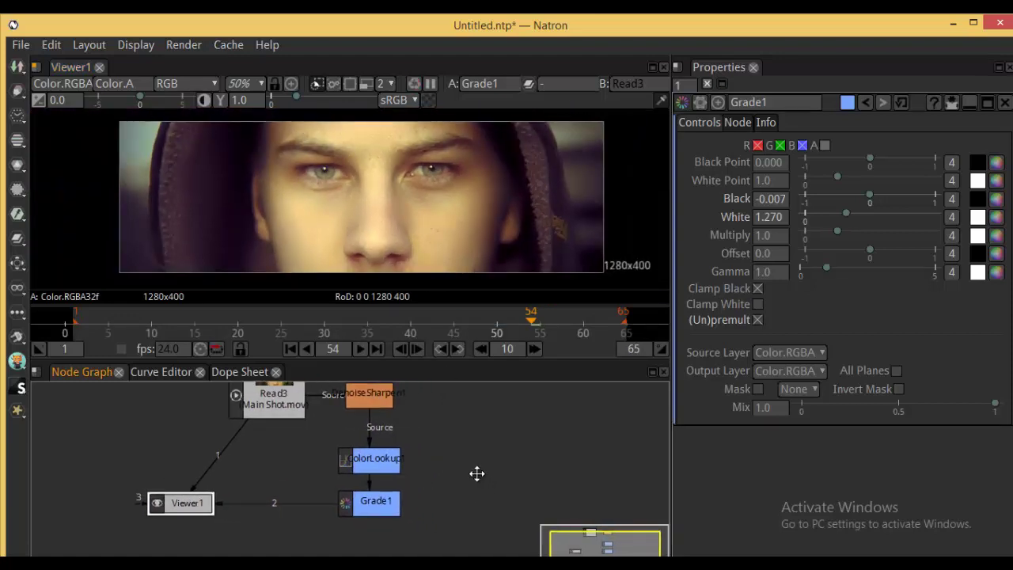
{"action": "left_click_drag", "start_coordinate": [503, 433], "coordinate": [517, 432]}
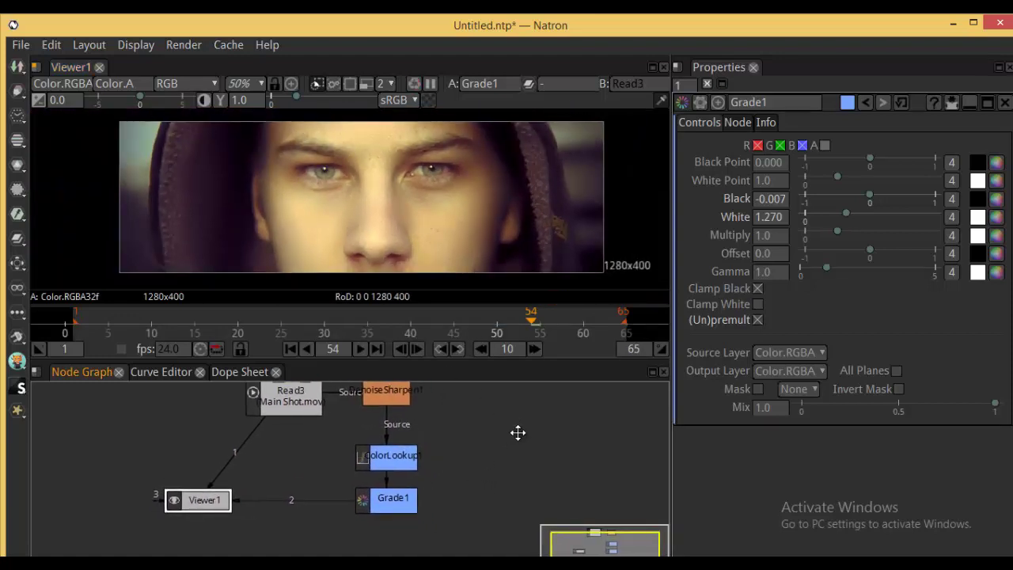
{"action": "left_click_drag", "start_coordinate": [212, 506], "coordinate": [193, 509]}
{"action": "left_click_drag", "start_coordinate": [471, 484], "coordinate": [466, 485]}
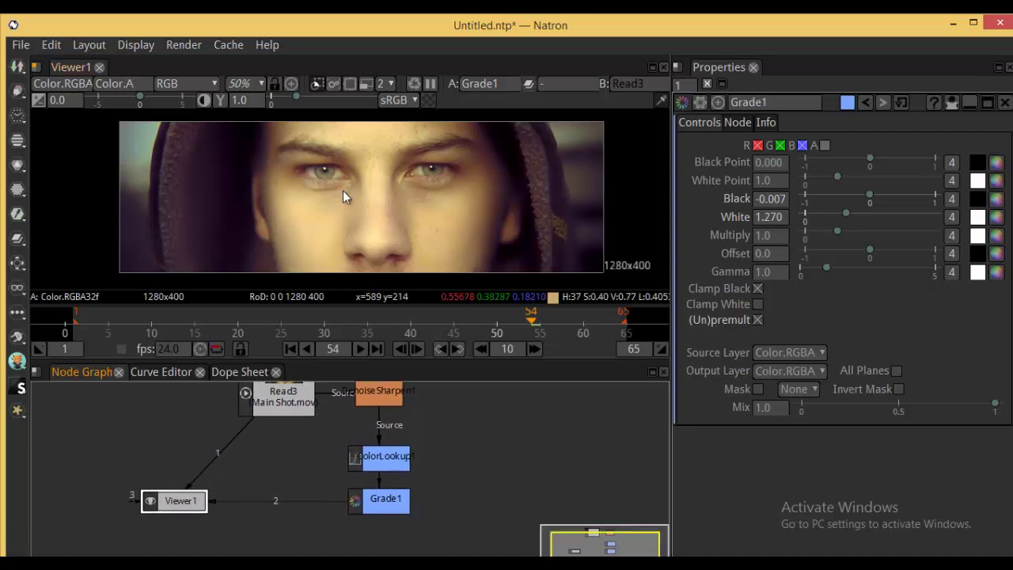
{"action": "scroll", "coordinate": [368, 181], "scroll_direction": "up", "scroll_amount": 10}
{"action": "scroll", "coordinate": [345, 166], "scroll_direction": "down", "scroll_amount": 1}
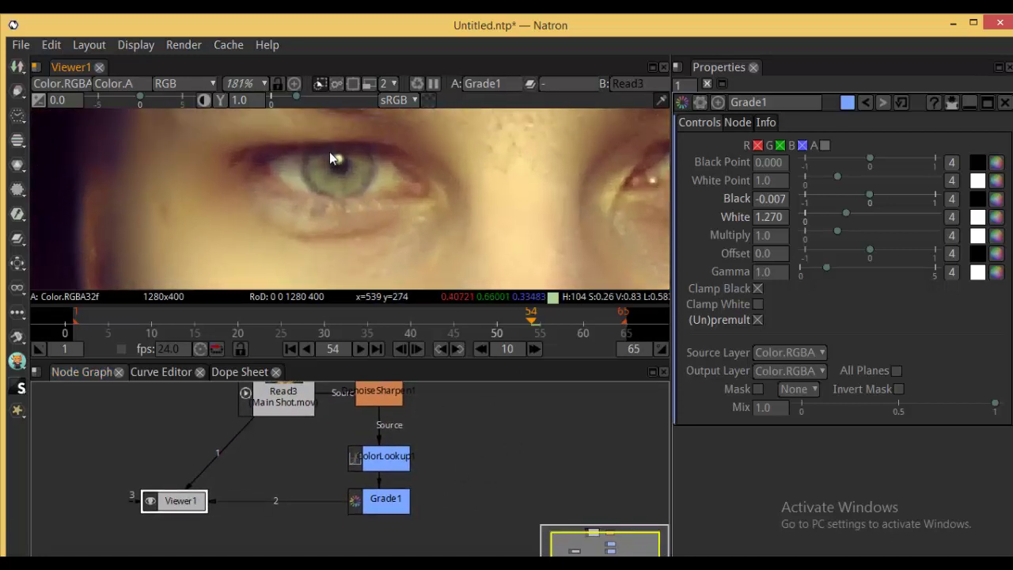
{"action": "scroll", "coordinate": [345, 202], "scroll_direction": "down", "scroll_amount": 3}
{"action": "left_click_drag", "start_coordinate": [471, 435], "coordinate": [440, 436]}
{"action": "scroll", "coordinate": [454, 445], "scroll_direction": "down", "scroll_amount": 2}
{"action": "left_click_drag", "start_coordinate": [465, 467], "coordinate": [533, 449]}
{"action": "scroll", "coordinate": [366, 458], "scroll_direction": "up", "scroll_amount": 2}
{"action": "left_click_drag", "start_coordinate": [380, 467], "coordinate": [438, 504]}
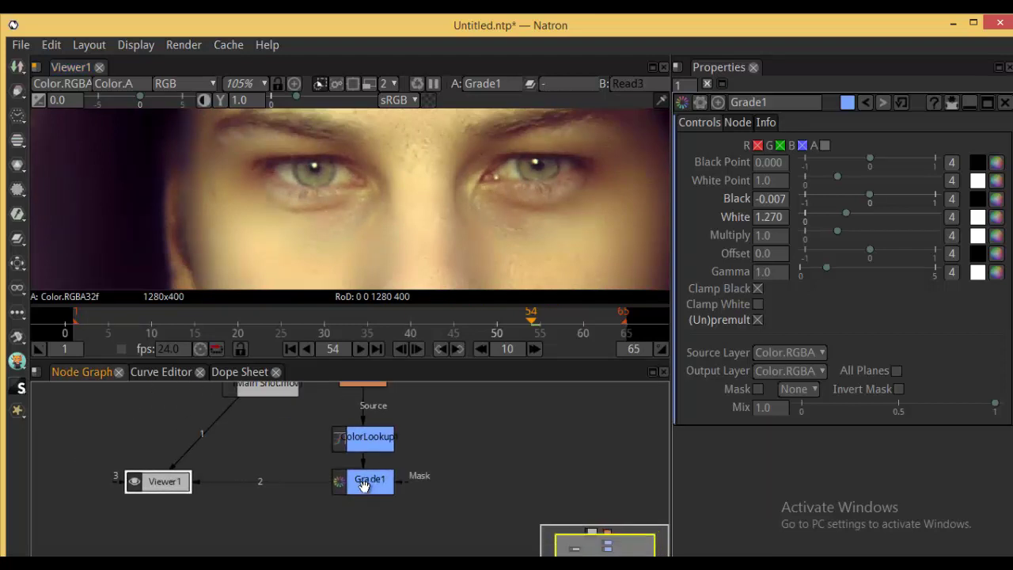
Try several colours for Grade1's White value and apply the blue with Red 0, Green 85, Blue 255
{"action": "left_click", "coordinate": [368, 486]}
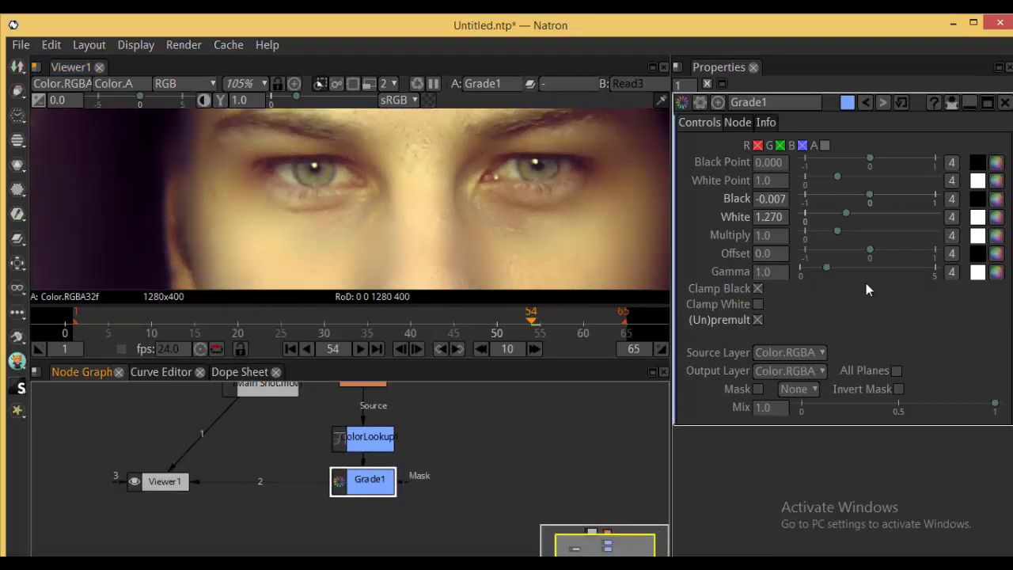
{"action": "left_click", "coordinate": [765, 220]}
{"action": "left_click", "coordinate": [995, 217]}
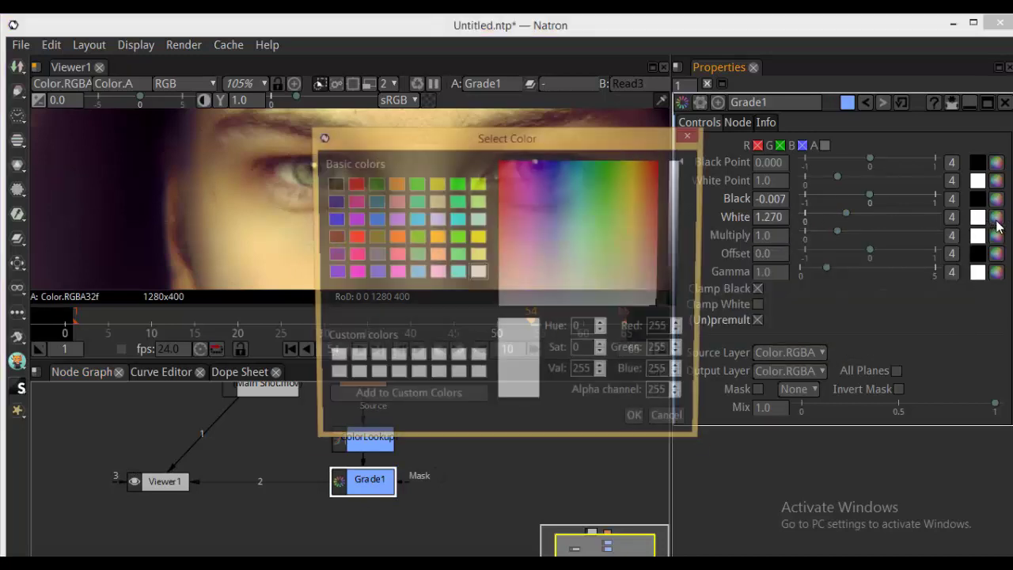
{"action": "left_click", "coordinate": [354, 187]}
{"action": "left_click_drag", "start_coordinate": [483, 140], "coordinate": [695, 136]}
{"action": "left_click", "coordinate": [591, 199]}
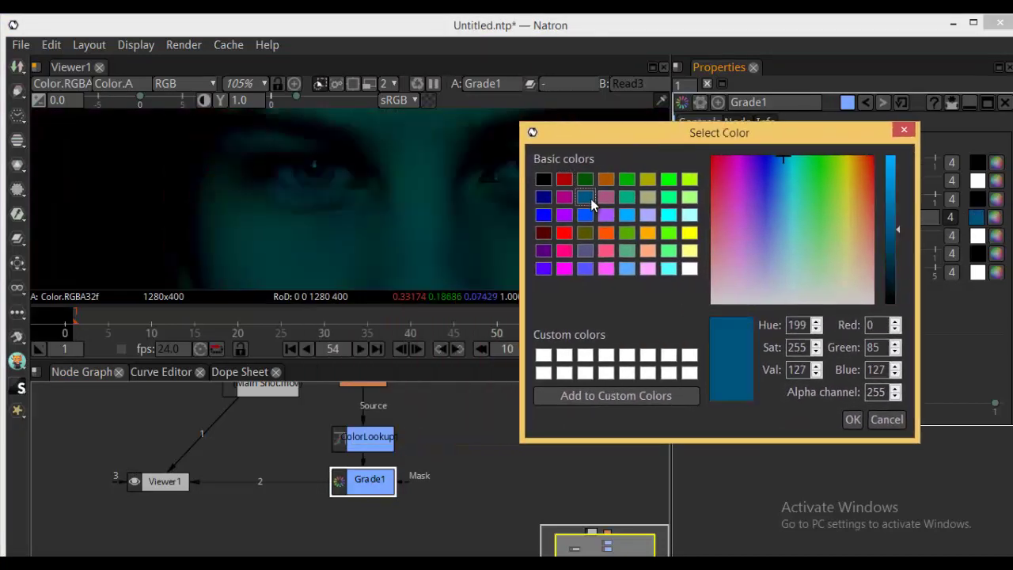
{"action": "left_click", "coordinate": [582, 212]}
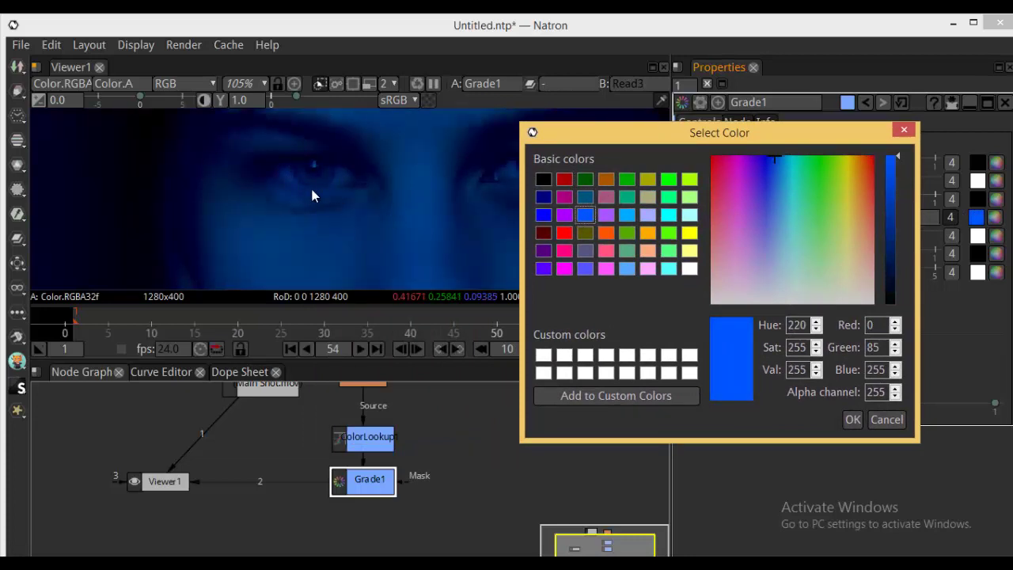
{"action": "left_click", "coordinate": [543, 216]}
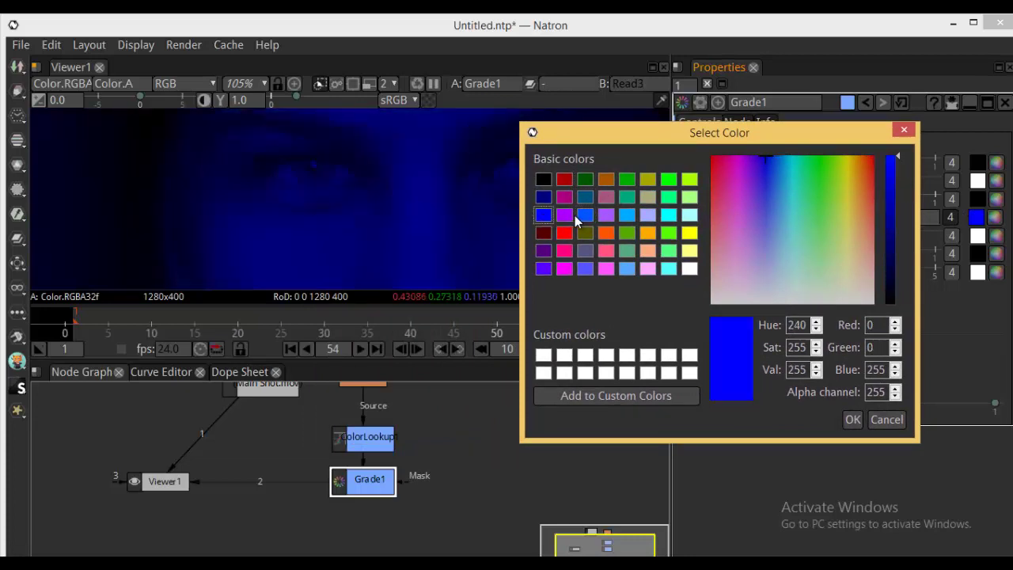
{"action": "left_click", "coordinate": [580, 215]}
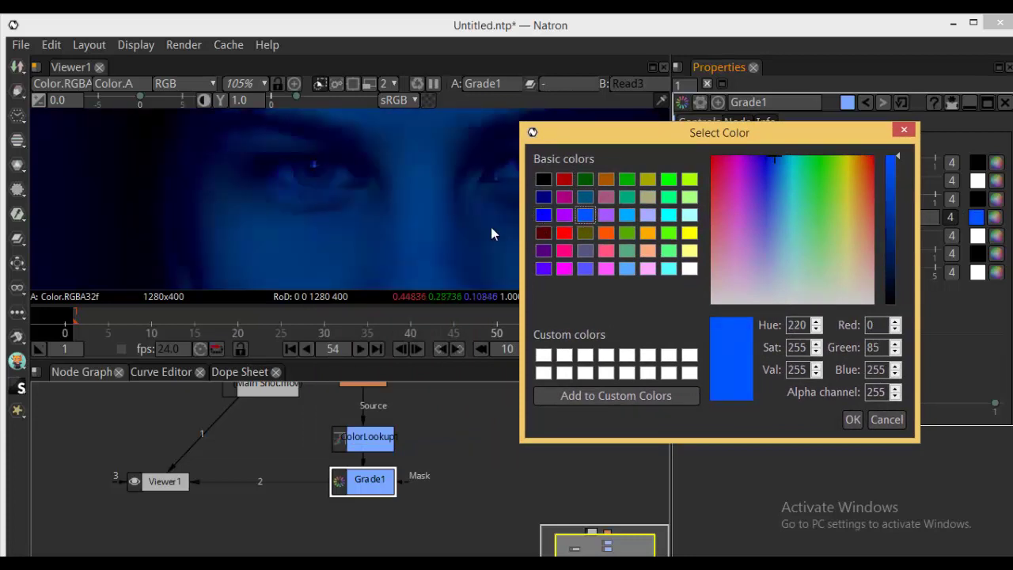
{"action": "left_click", "coordinate": [853, 420]}
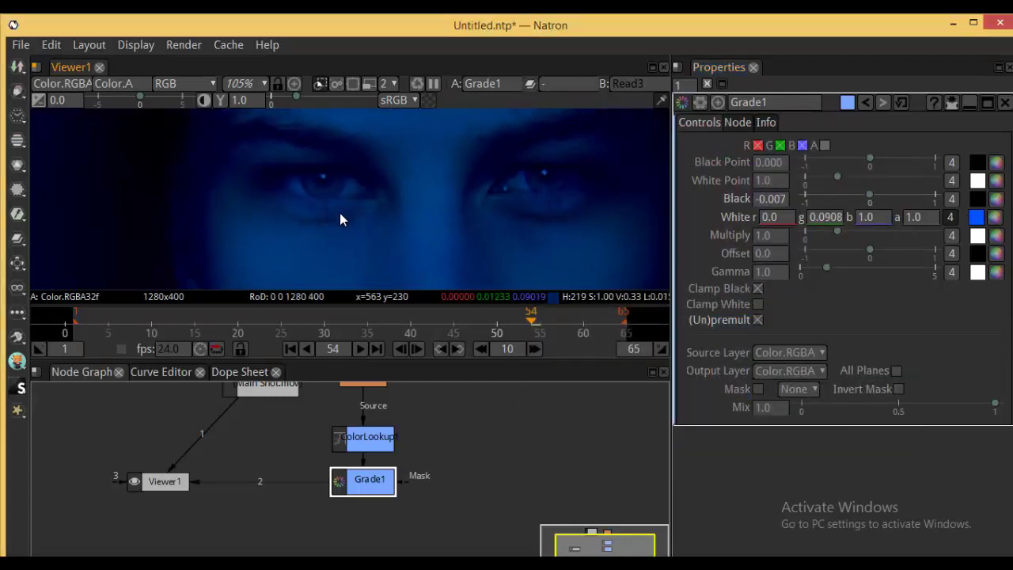
Set Grade1's Black to -0.010 and its Gamma to 1.310
{"action": "scroll", "coordinate": [339, 213], "scroll_direction": "up", "scroll_amount": 1}
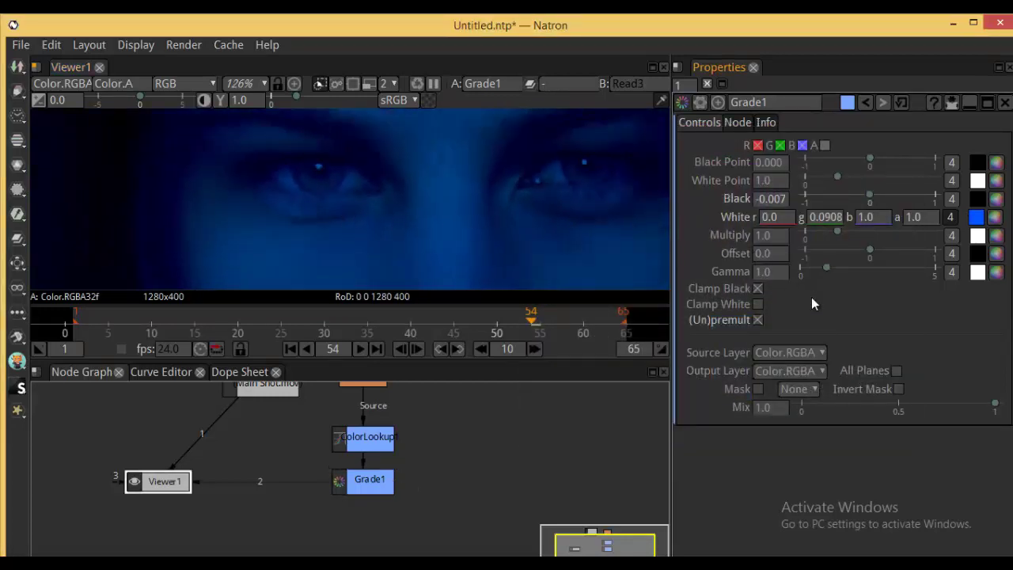
{"action": "left_click_drag", "start_coordinate": [871, 201], "coordinate": [870, 201]}
{"action": "left_click_drag", "start_coordinate": [830, 273], "coordinate": [834, 271]}
{"action": "scroll", "coordinate": [343, 199], "scroll_direction": "down", "scroll_amount": 7}
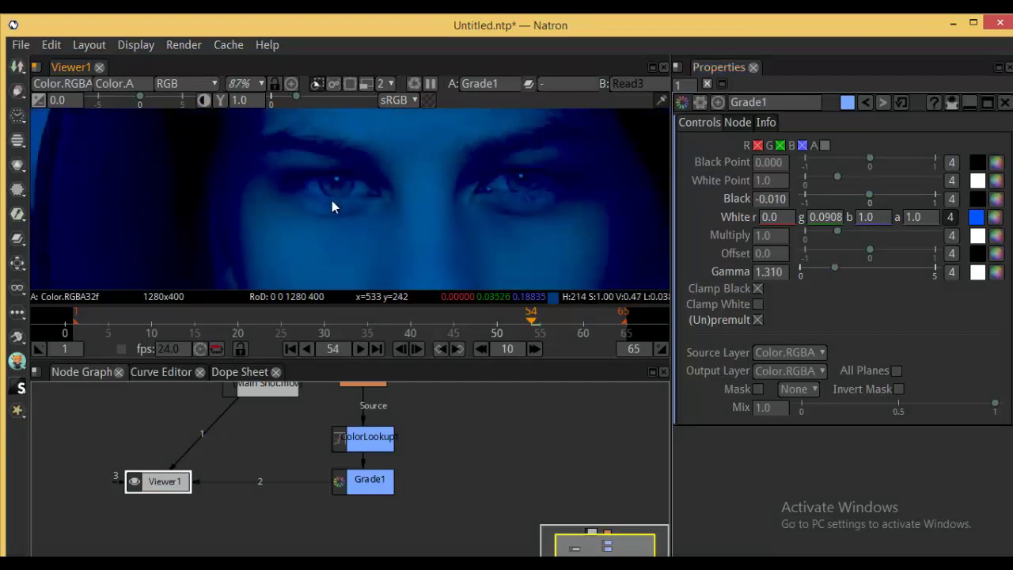
{"action": "scroll", "coordinate": [351, 196], "scroll_direction": "up", "scroll_amount": 1}
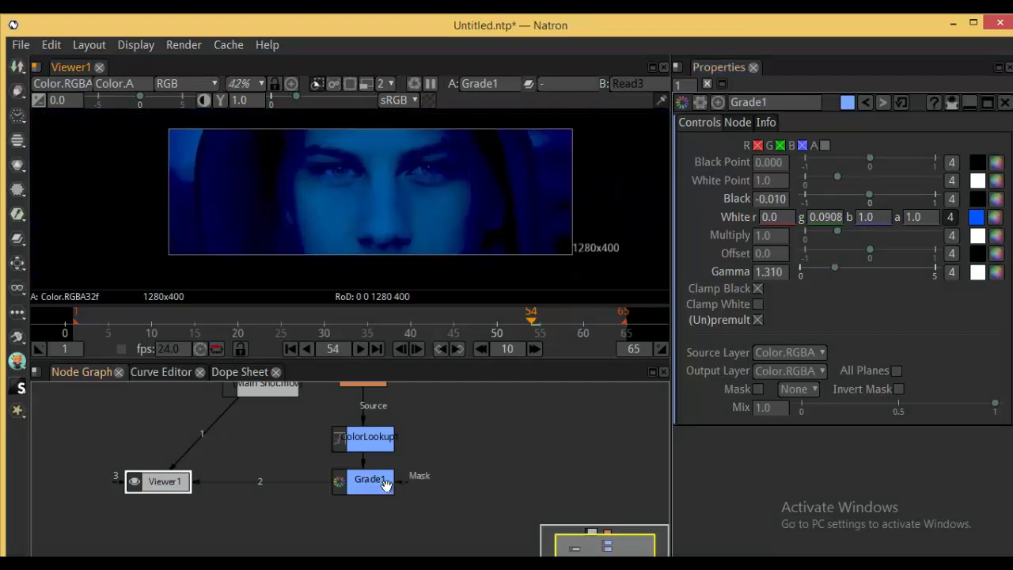
Add a Roto node, place it to the right of the node chain, and return ColorLookup1 to its spot above Grade1
{"action": "scroll", "coordinate": [471, 470], "scroll_direction": "up", "scroll_amount": 1}
{"action": "left_click", "coordinate": [18, 91]}
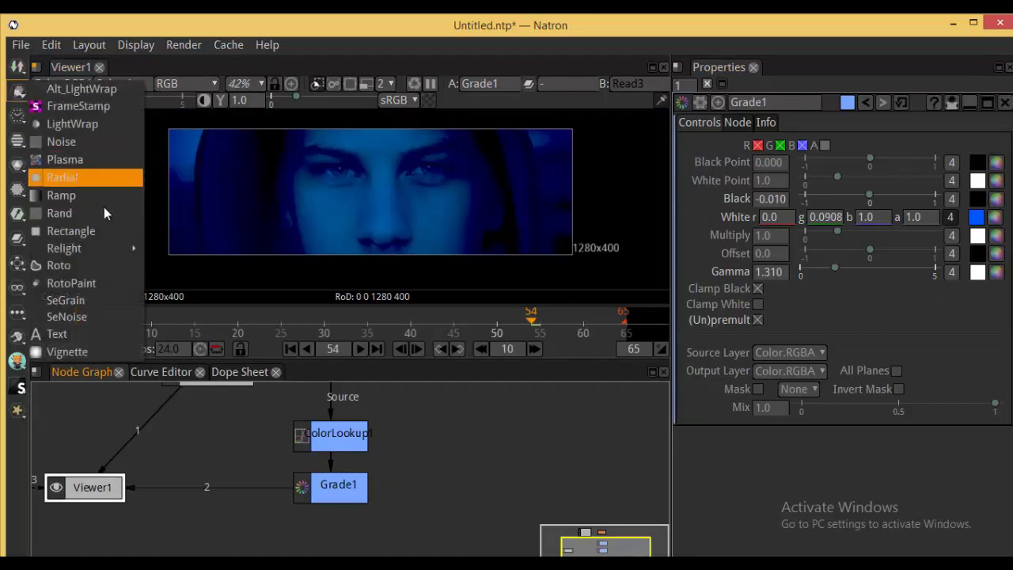
{"action": "left_click", "coordinate": [76, 269]}
{"action": "left_click_drag", "start_coordinate": [320, 456], "coordinate": [526, 462]}
{"action": "left_click_drag", "start_coordinate": [312, 448], "coordinate": [627, 422]}
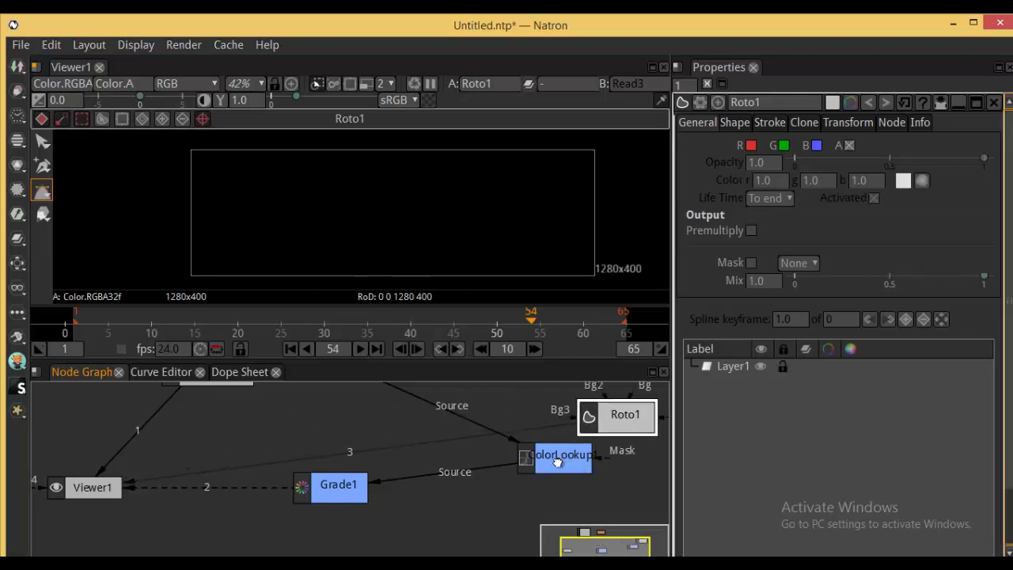
{"action": "left_click_drag", "start_coordinate": [573, 459], "coordinate": [348, 428]}
{"action": "scroll", "coordinate": [393, 491], "scroll_direction": "down", "scroll_amount": 3}
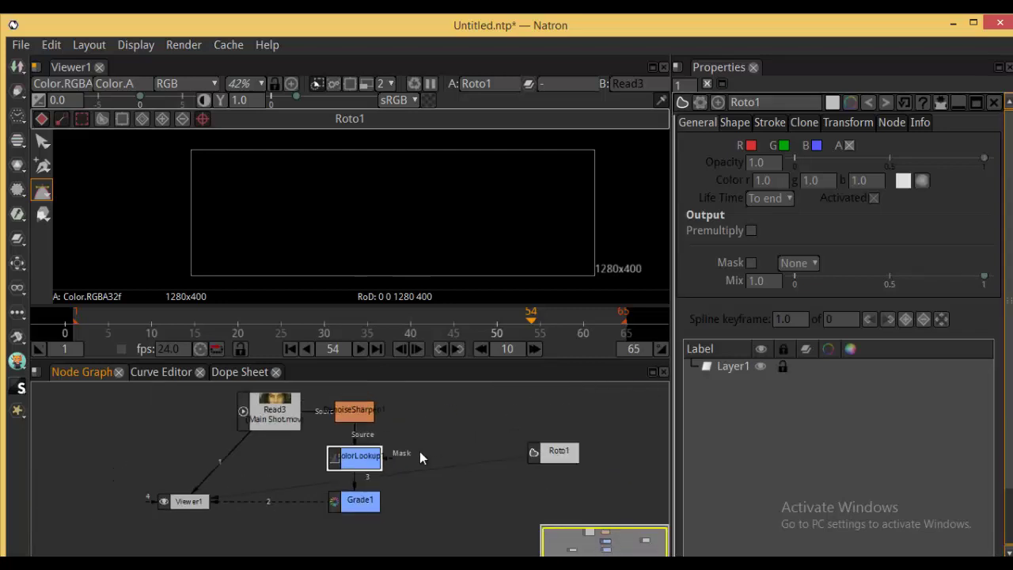
Connect Grade1 to Viewer1's input 1 and detach Roto1 from Grade1's Mask input
{"action": "left_click", "coordinate": [354, 488]}
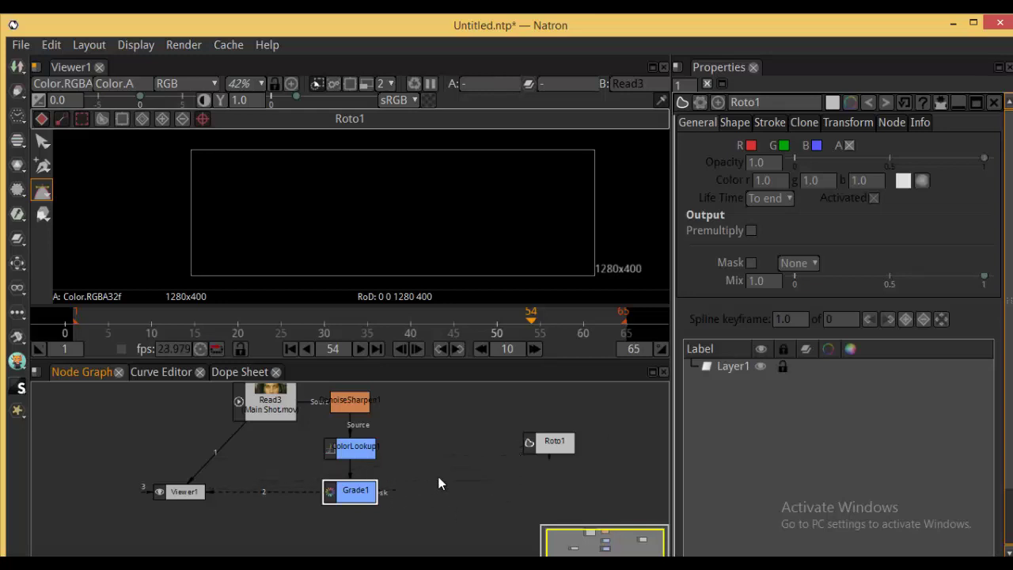
{"action": "key", "text": "1"}
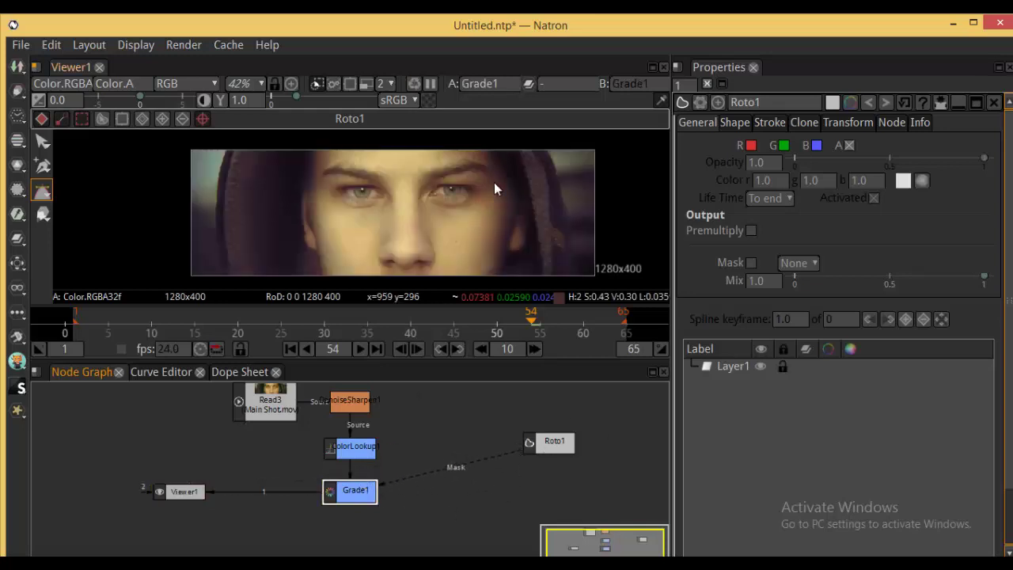
{"action": "left_click_drag", "start_coordinate": [556, 442], "coordinate": [561, 459]}
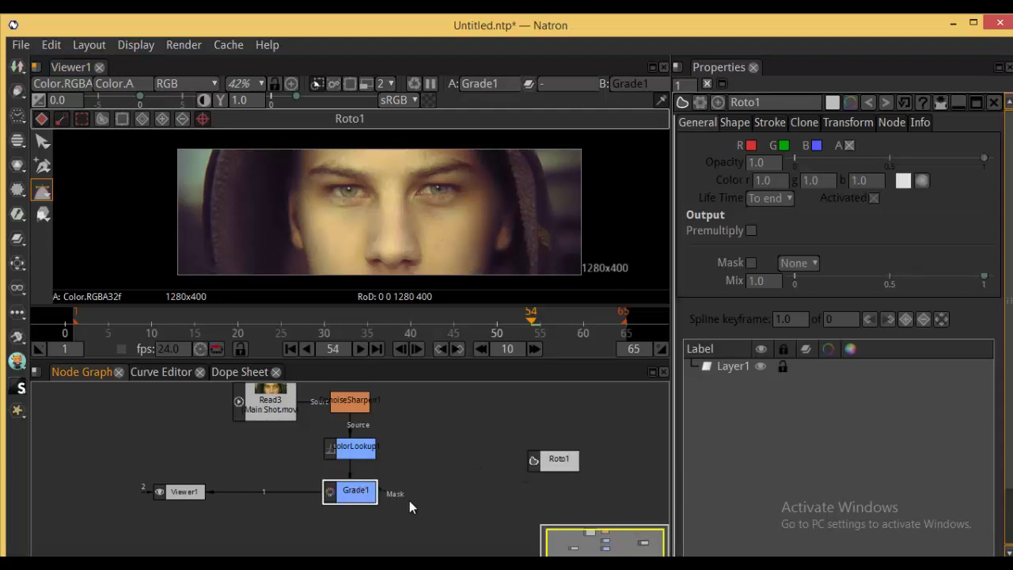
{"action": "left_click_drag", "start_coordinate": [410, 500], "coordinate": [422, 506]}
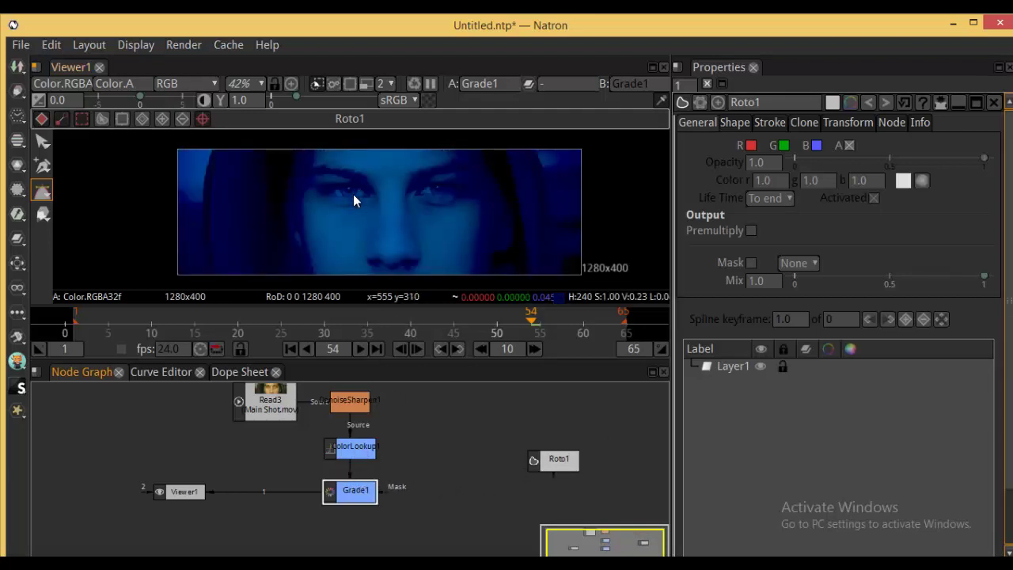
Draw a closed five-point Bezier in Roto1 around the iris of the eye at image left on frame 54
{"action": "scroll", "coordinate": [353, 198], "scroll_direction": "up", "scroll_amount": 5}
{"action": "left_click", "coordinate": [553, 459]}
{"action": "scroll", "coordinate": [377, 231], "scroll_direction": "up", "scroll_amount": 1}
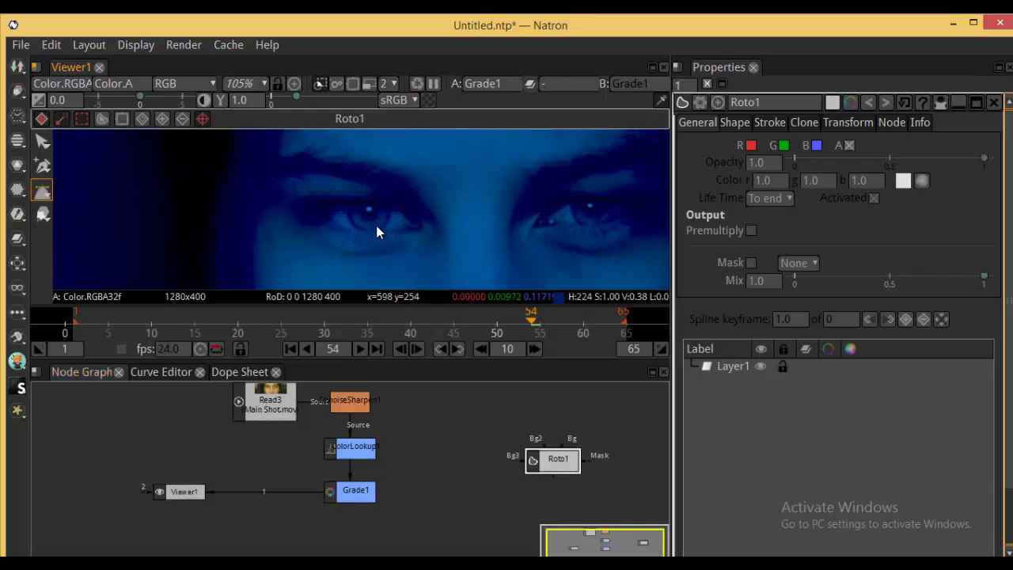
{"action": "scroll", "coordinate": [377, 230], "scroll_direction": "up", "scroll_amount": 9}
{"action": "scroll", "coordinate": [361, 257], "scroll_direction": "down", "scroll_amount": 3}
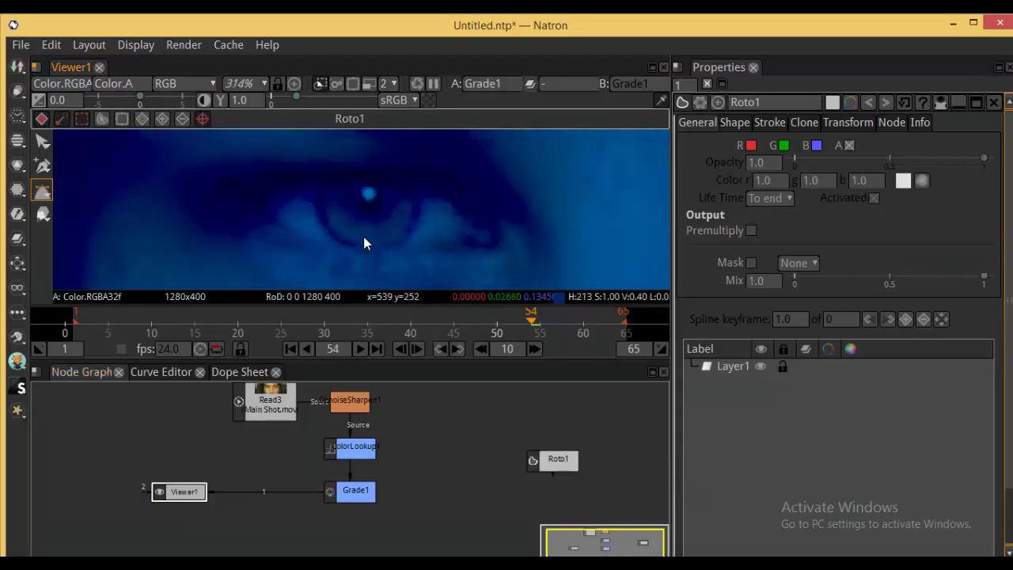
{"action": "left_click", "coordinate": [361, 246]}
{"action": "left_click", "coordinate": [322, 212]}
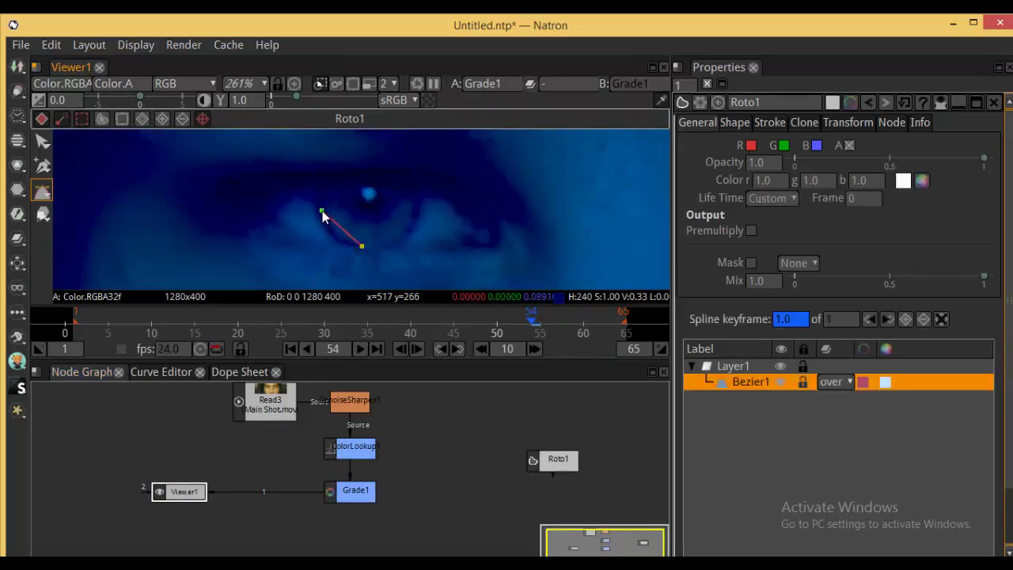
{"action": "left_click_drag", "start_coordinate": [322, 211], "coordinate": [318, 184]}
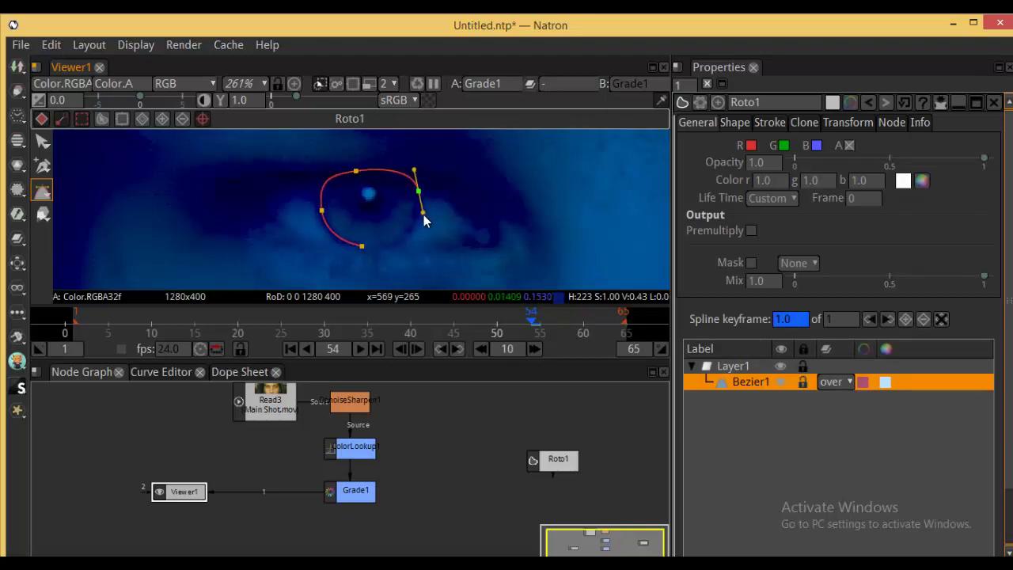
{"action": "left_click_drag", "start_coordinate": [423, 221], "coordinate": [419, 223]}
{"action": "left_click", "coordinate": [395, 242]}
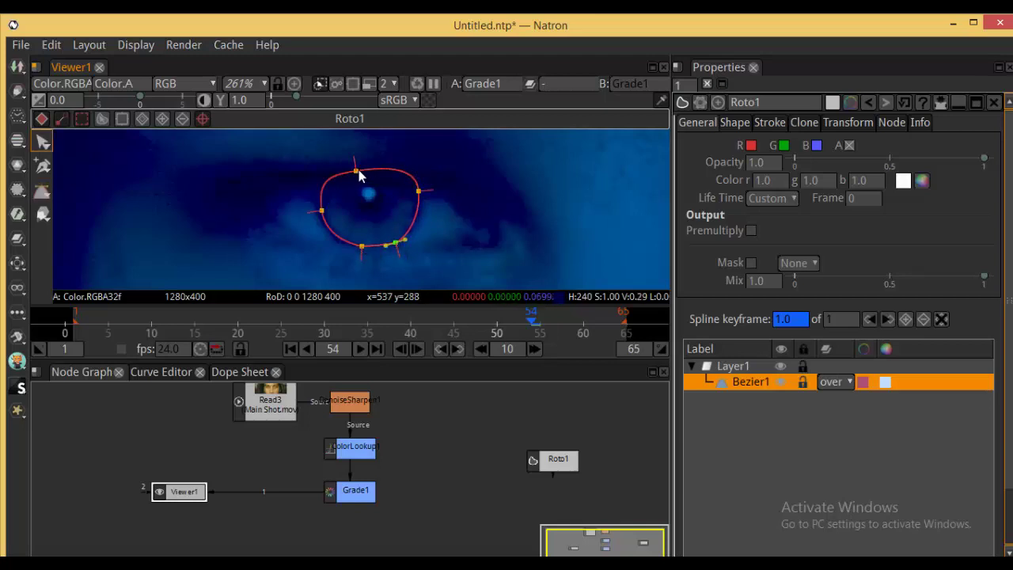
Adjust the iris mask's top and right points, select all its points and smooth them
{"action": "left_click", "coordinate": [418, 194]}
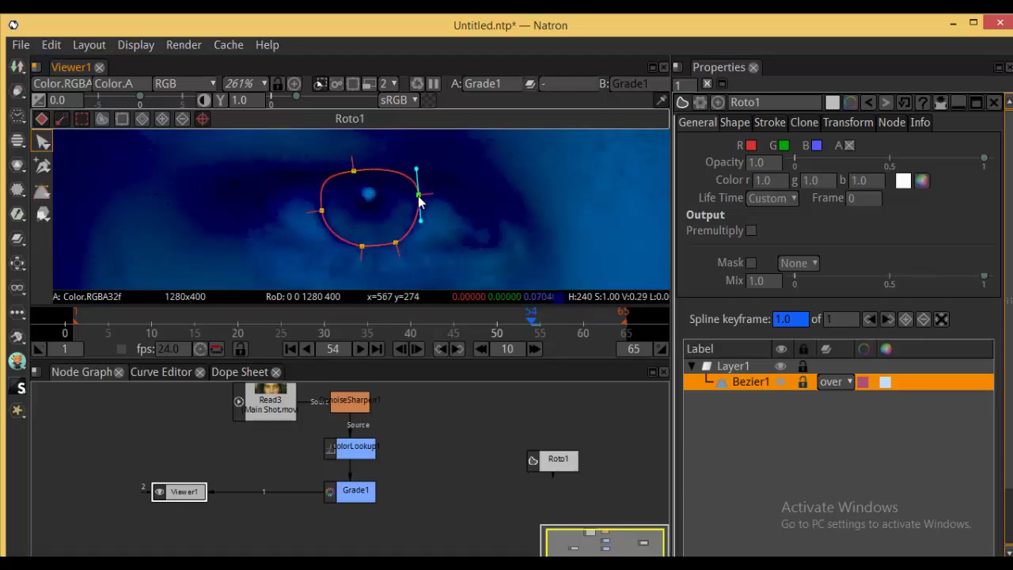
{"action": "left_click_drag", "start_coordinate": [293, 148], "coordinate": [438, 265]}
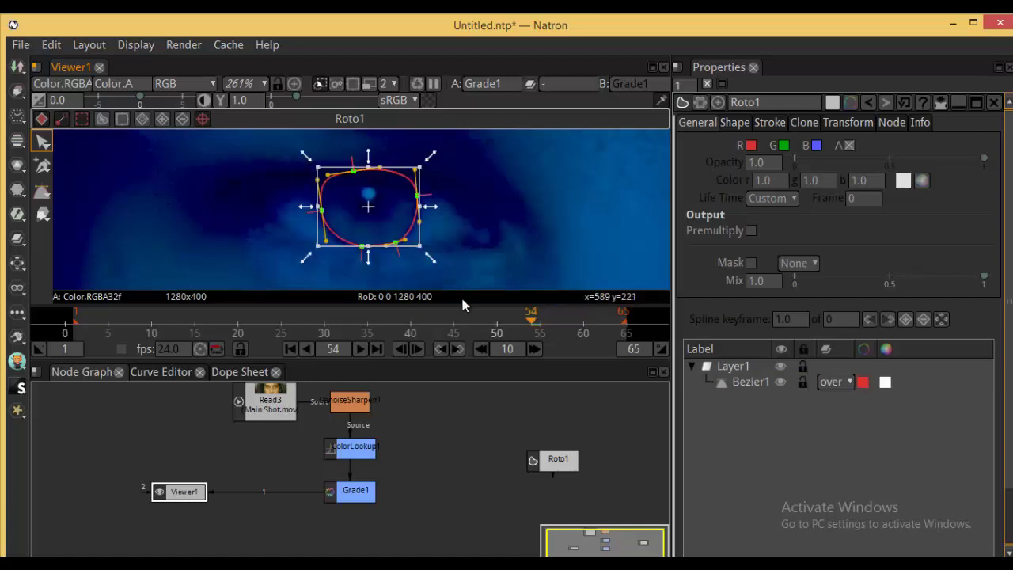
{"action": "right_click", "coordinate": [420, 201]}
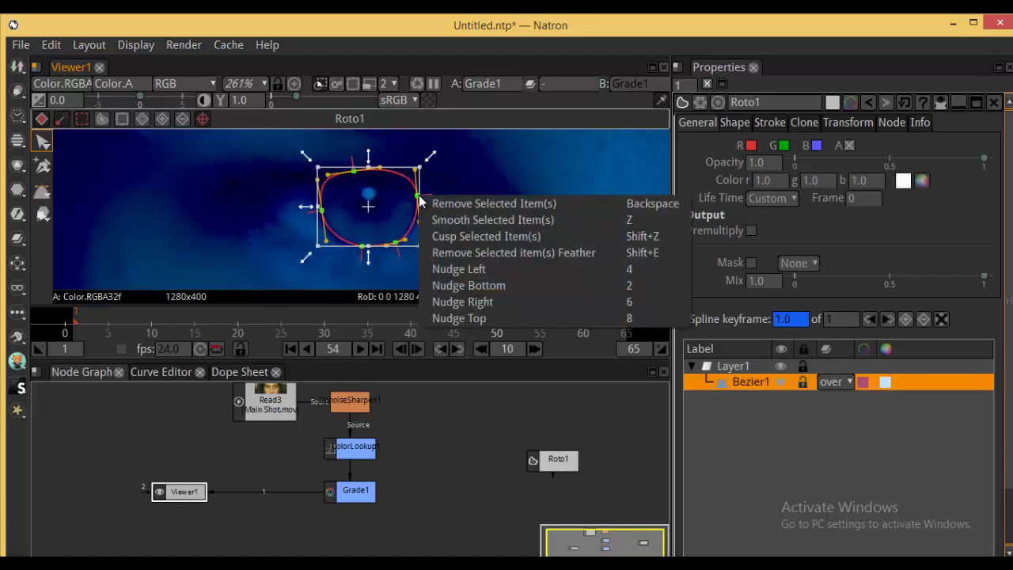
{"action": "left_click", "coordinate": [479, 222]}
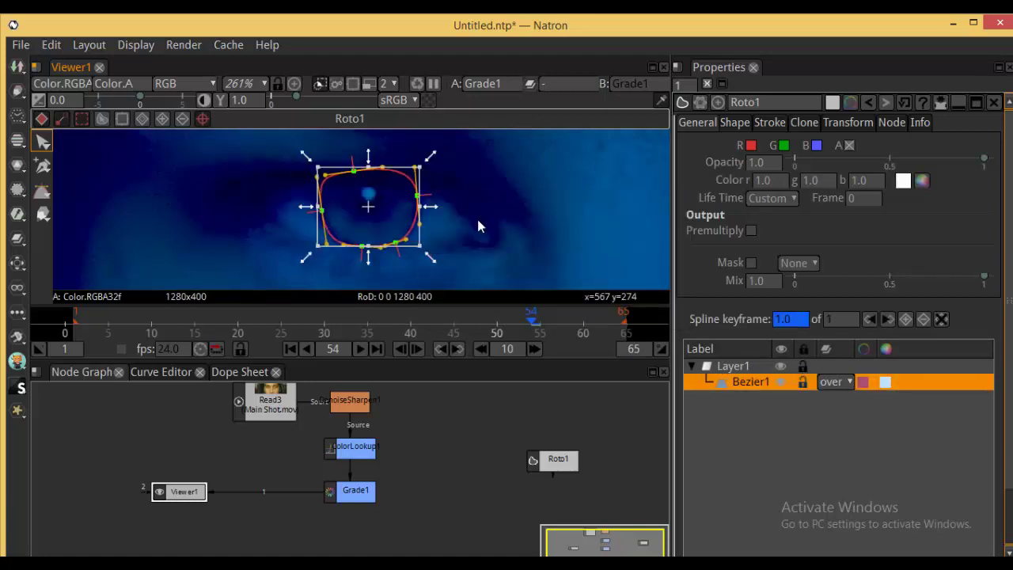
{"action": "left_click", "coordinate": [478, 221]}
Reposition the mask's right and top points to follow the iris outline more closely
{"action": "left_click", "coordinate": [391, 172]}
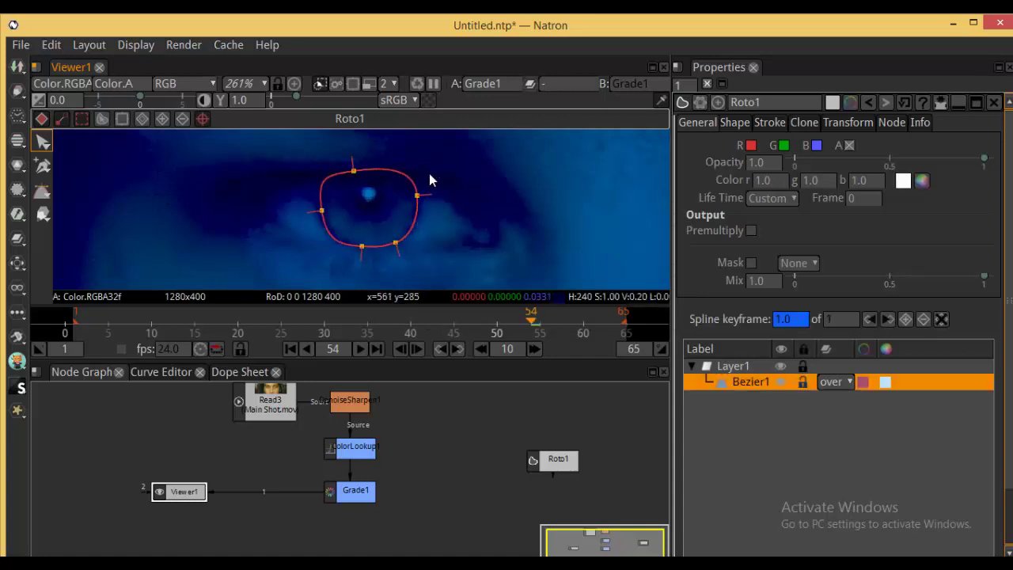
{"action": "left_click_drag", "start_coordinate": [445, 160], "coordinate": [406, 207]}
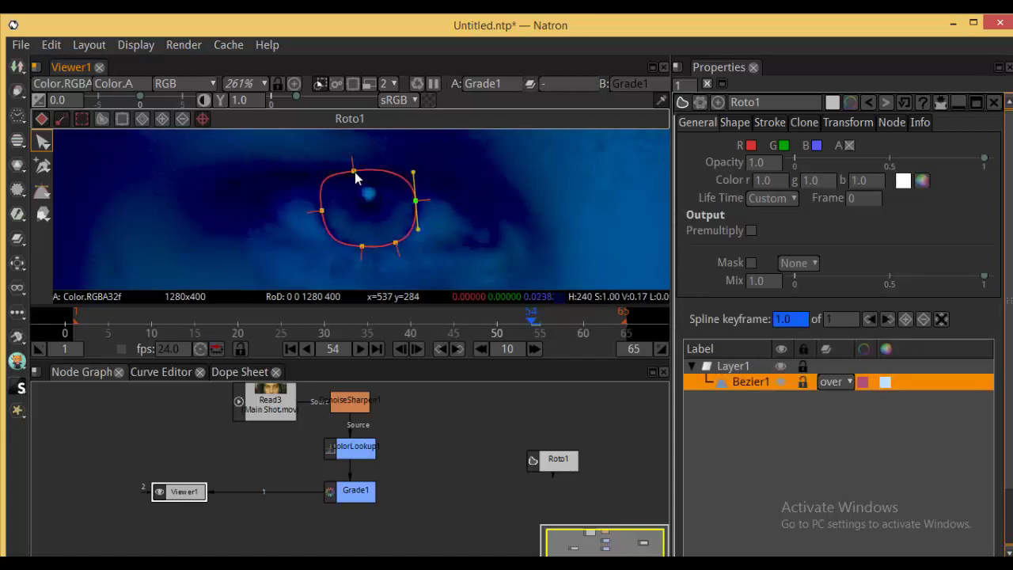
{"action": "left_click", "coordinate": [414, 202]}
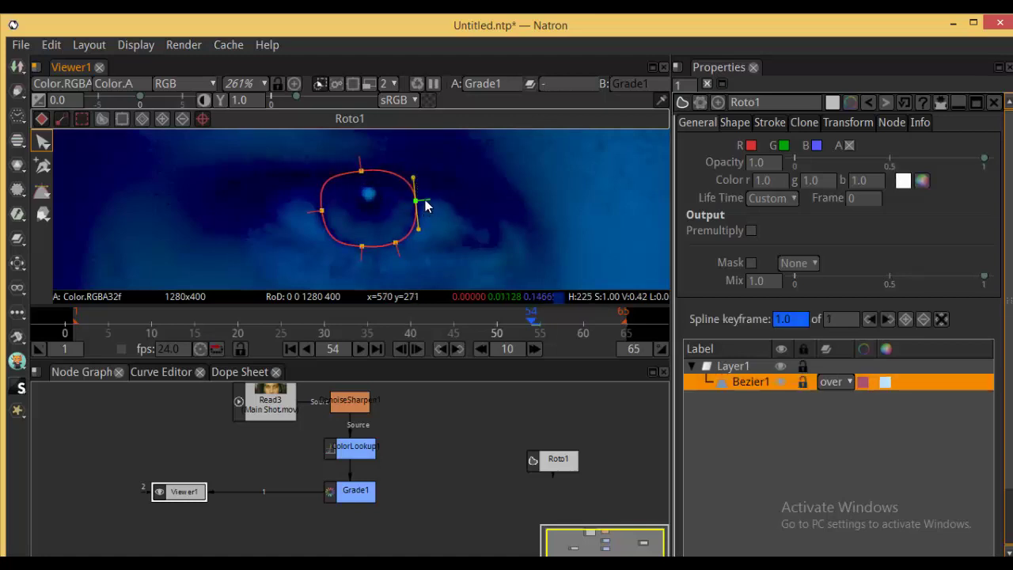
Pull the feather slightly outward at the iris mask's side and bottom points
{"action": "left_click_drag", "start_coordinate": [425, 200], "coordinate": [429, 199]}
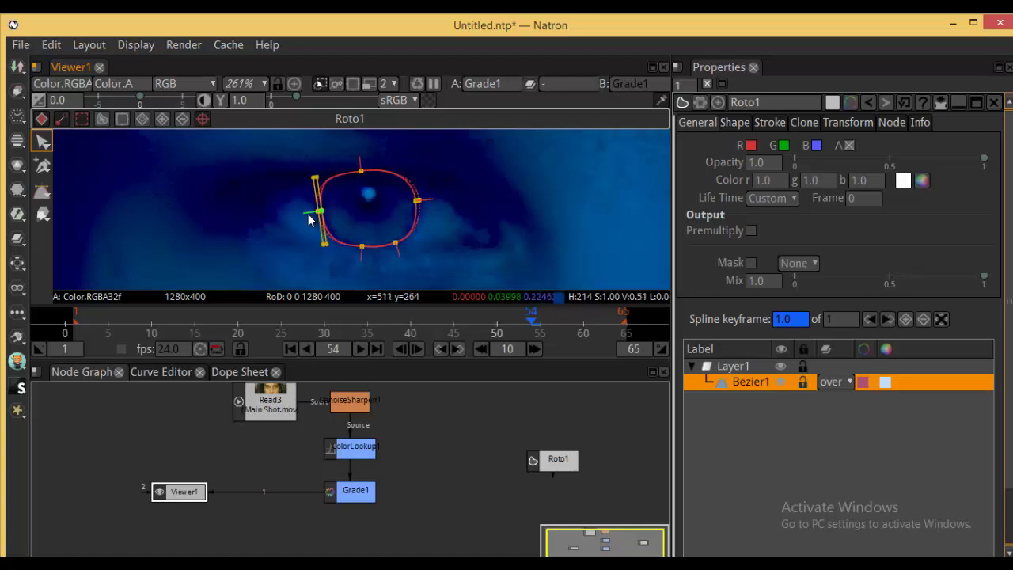
{"action": "left_click", "coordinate": [362, 253]}
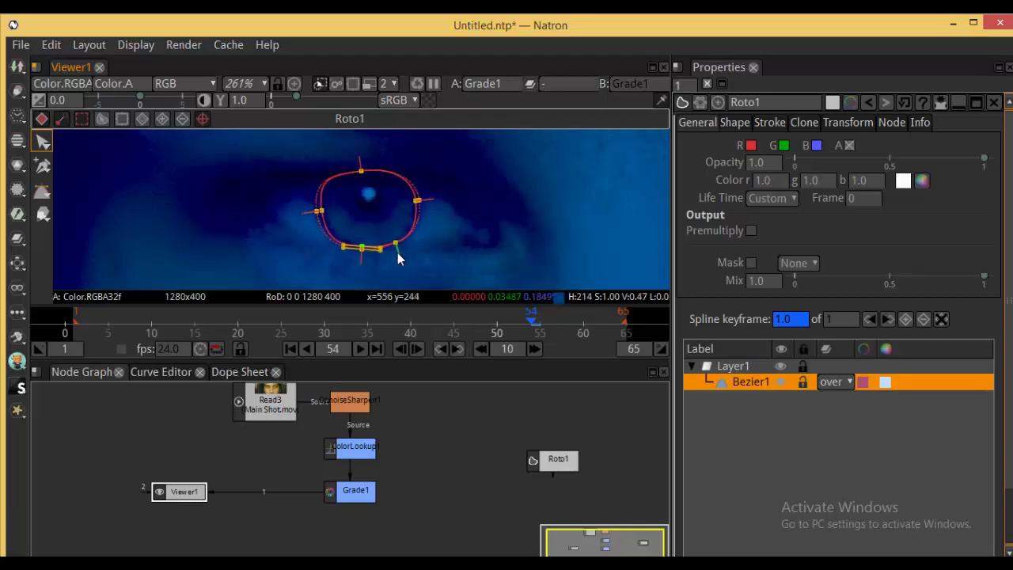
{"action": "left_click_drag", "start_coordinate": [397, 253], "coordinate": [400, 256]}
{"action": "left_click_drag", "start_coordinate": [459, 235], "coordinate": [465, 237]}
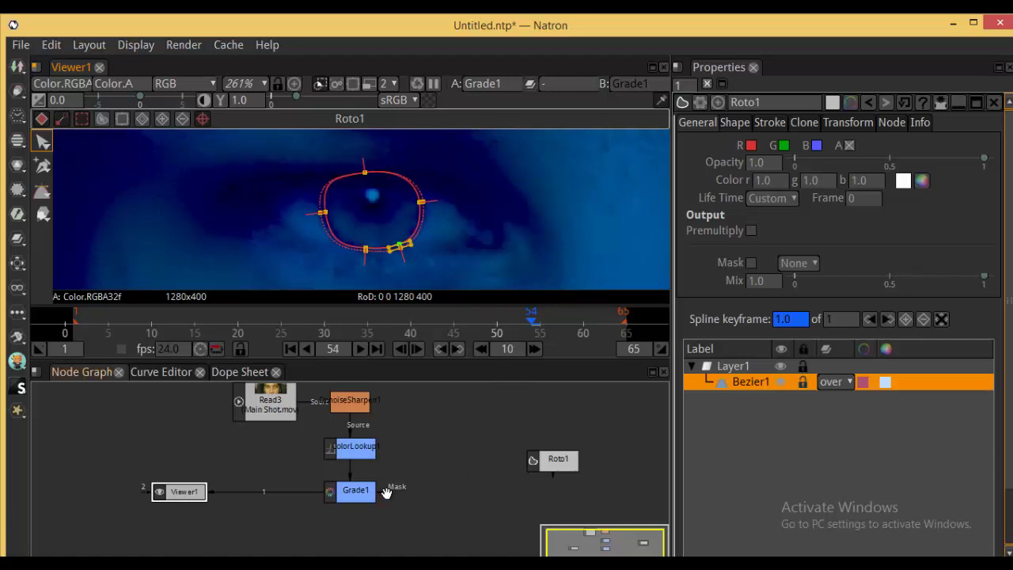
Connect Grade1's Mask input to Roto1, place Roto1 beside Grade1 and close its properties to check the masked eye
{"action": "left_click_drag", "start_coordinate": [554, 467], "coordinate": [516, 498]}
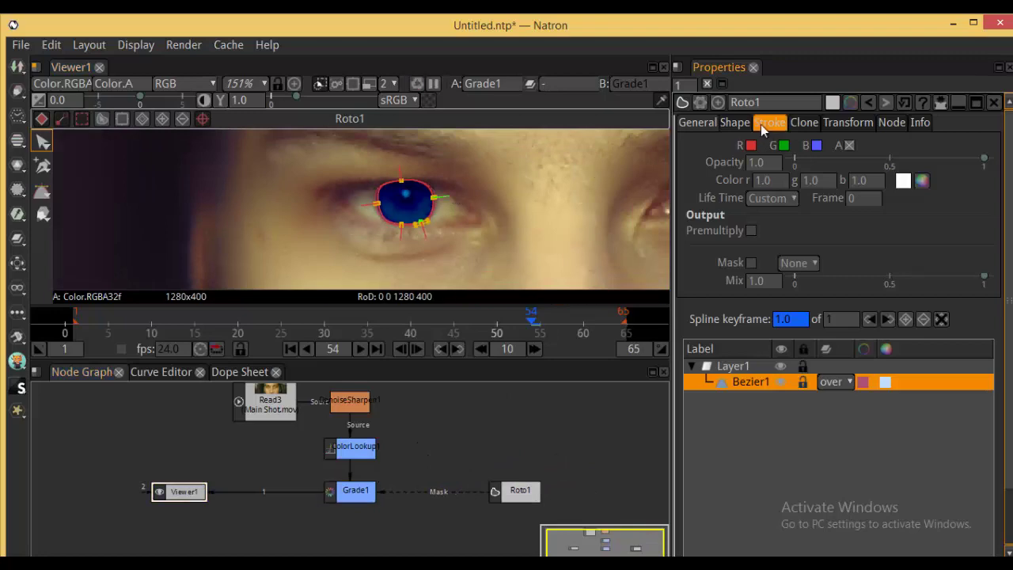
{"action": "left_click", "coordinate": [707, 84]}
{"action": "scroll", "coordinate": [543, 187], "scroll_direction": "down", "scroll_amount": 3}
{"action": "scroll", "coordinate": [511, 192], "scroll_direction": "up", "scroll_amount": 2}
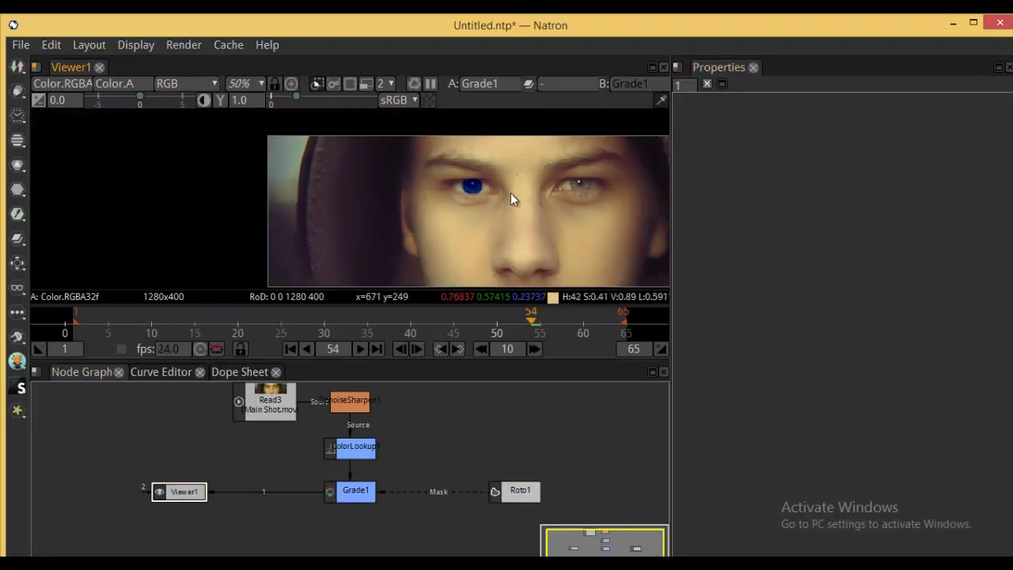
{"action": "scroll", "coordinate": [480, 199], "scroll_direction": "up", "scroll_amount": 2}
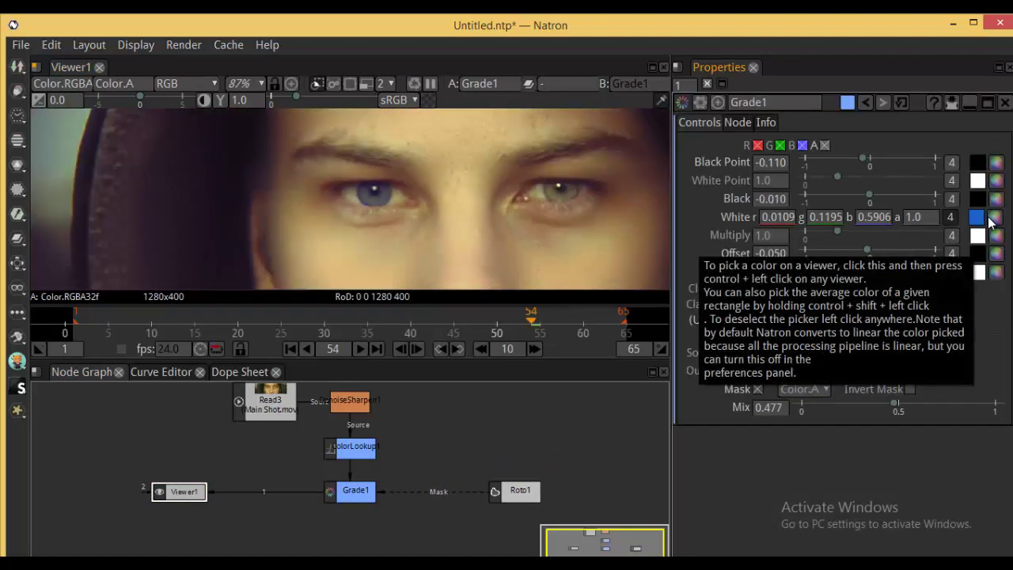
Try several greens for Grade1's White value and apply the one with Red 0, Green 255, Blue 0
{"action": "left_click", "coordinate": [994, 217]}
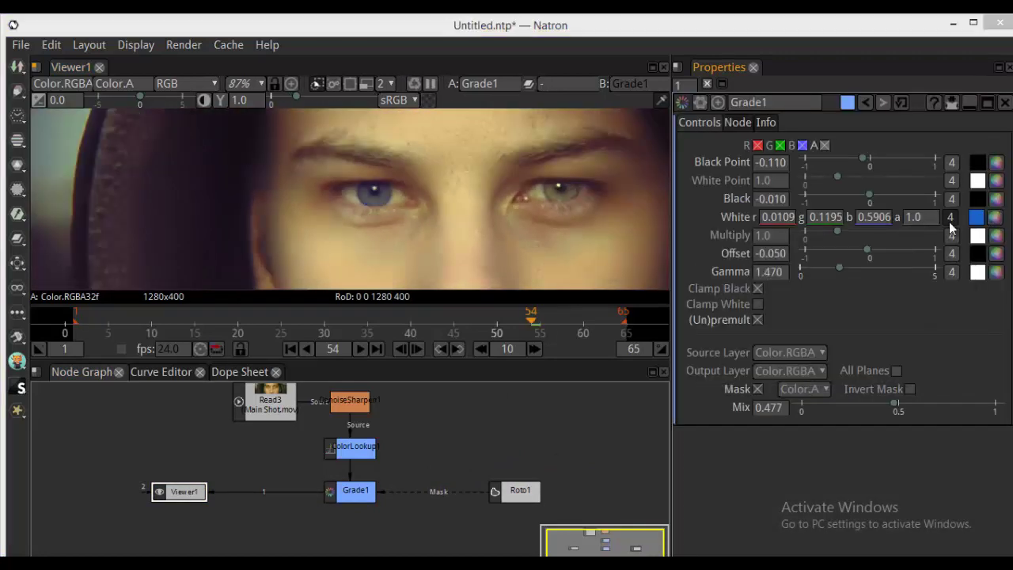
{"action": "left_click_drag", "start_coordinate": [441, 146], "coordinate": [609, 158]}
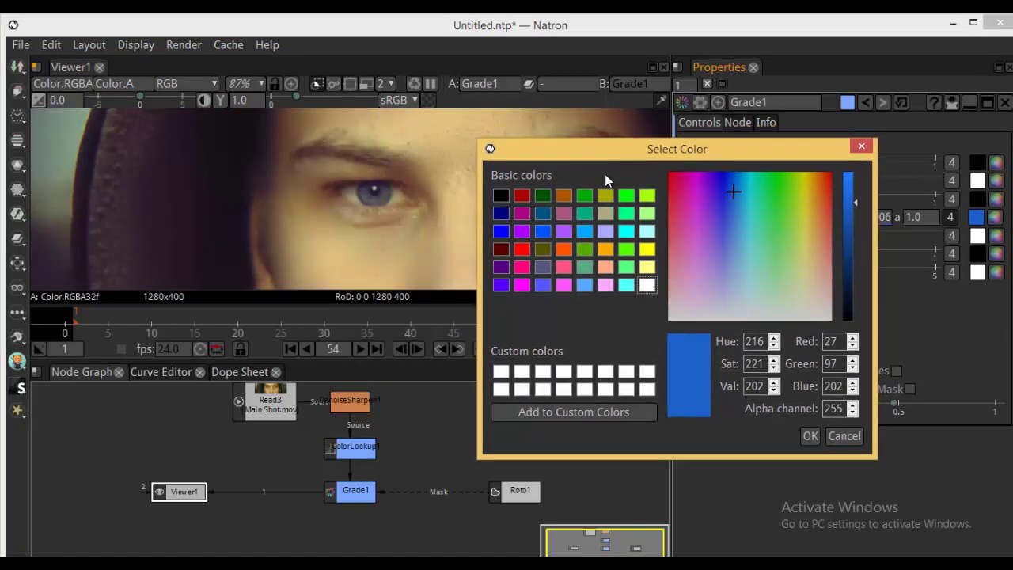
{"action": "left_click", "coordinate": [625, 196]}
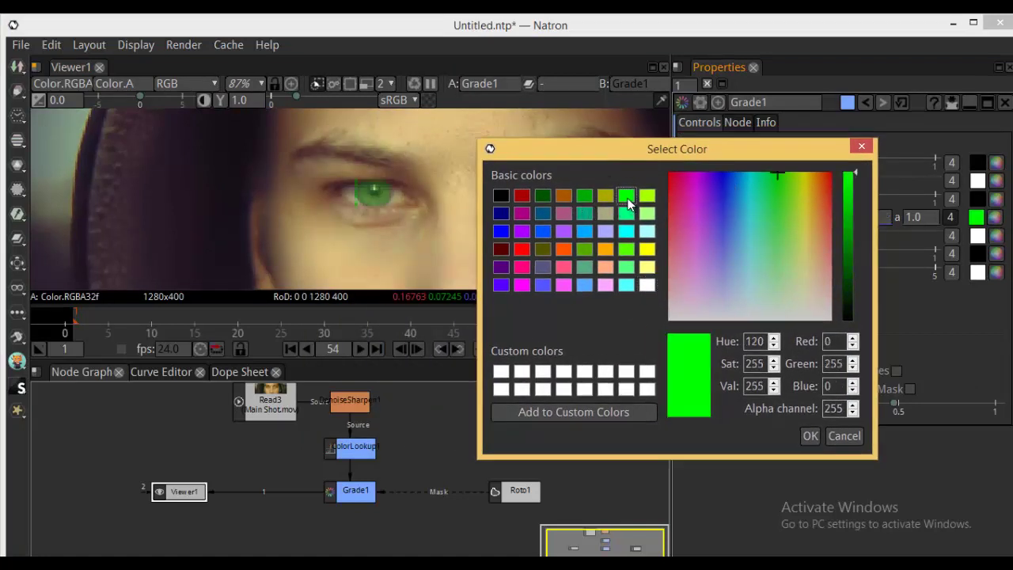
{"action": "left_click", "coordinate": [628, 233]}
{"action": "left_click", "coordinate": [628, 220]}
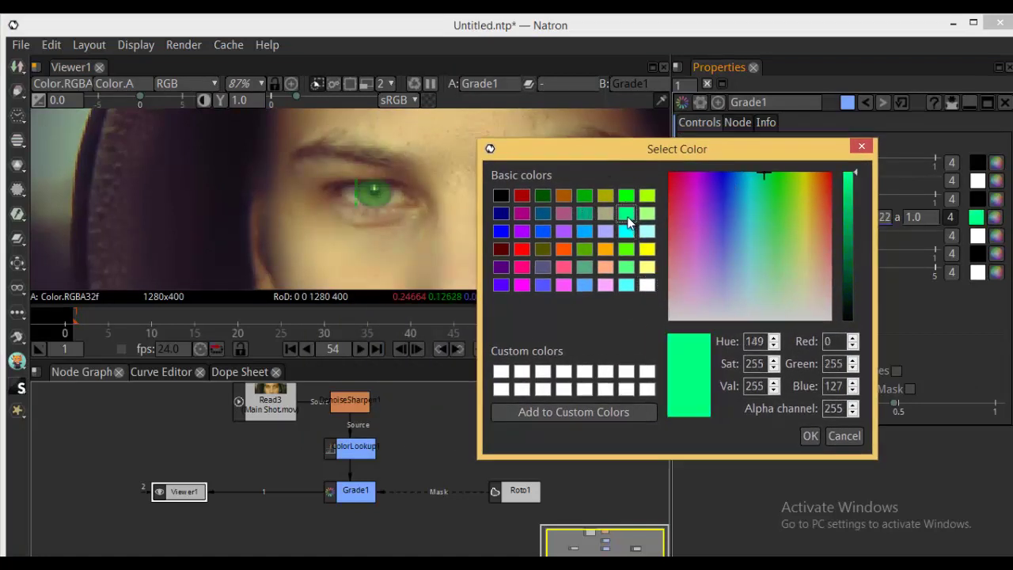
{"action": "left_click", "coordinate": [626, 196]}
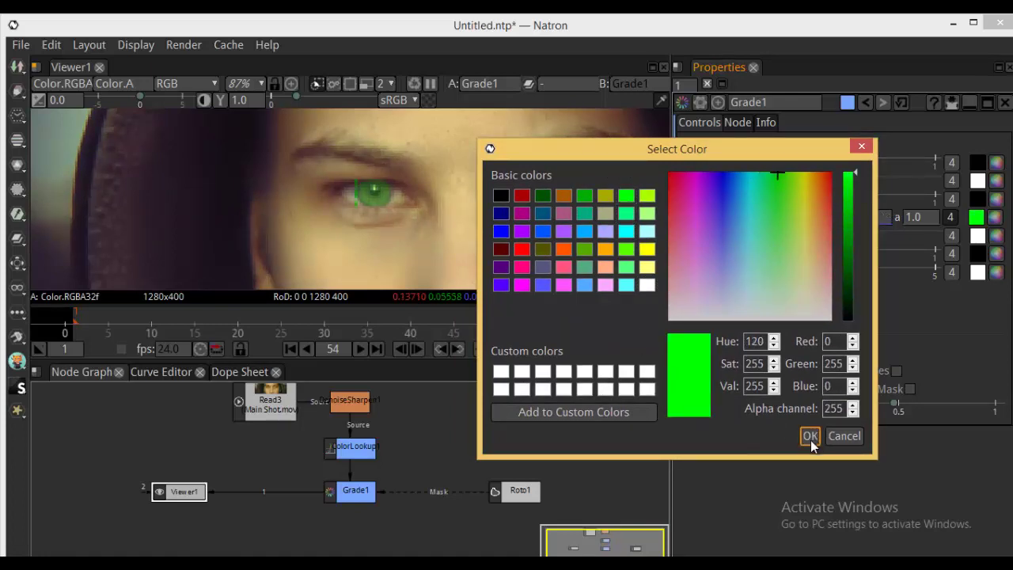
{"action": "left_click", "coordinate": [810, 436]}
Set Grade1's Mix to 0.192 and compare the graded eye with the other one
{"action": "left_click_drag", "start_coordinate": [898, 404], "coordinate": [837, 405]}
{"action": "scroll", "coordinate": [413, 215], "scroll_direction": "down", "scroll_amount": 5}
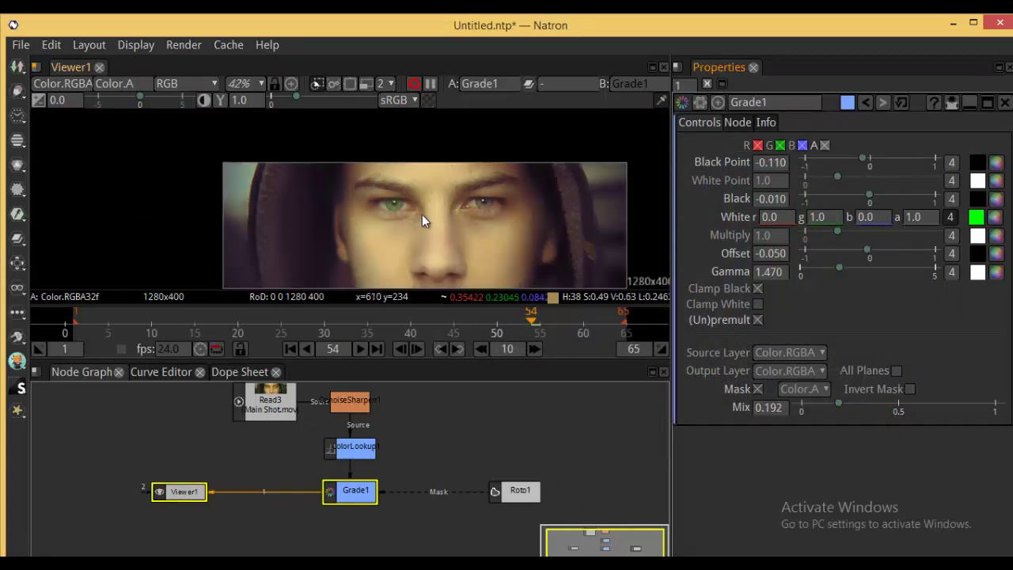
{"action": "scroll", "coordinate": [422, 216], "scroll_direction": "up", "scroll_amount": 5}
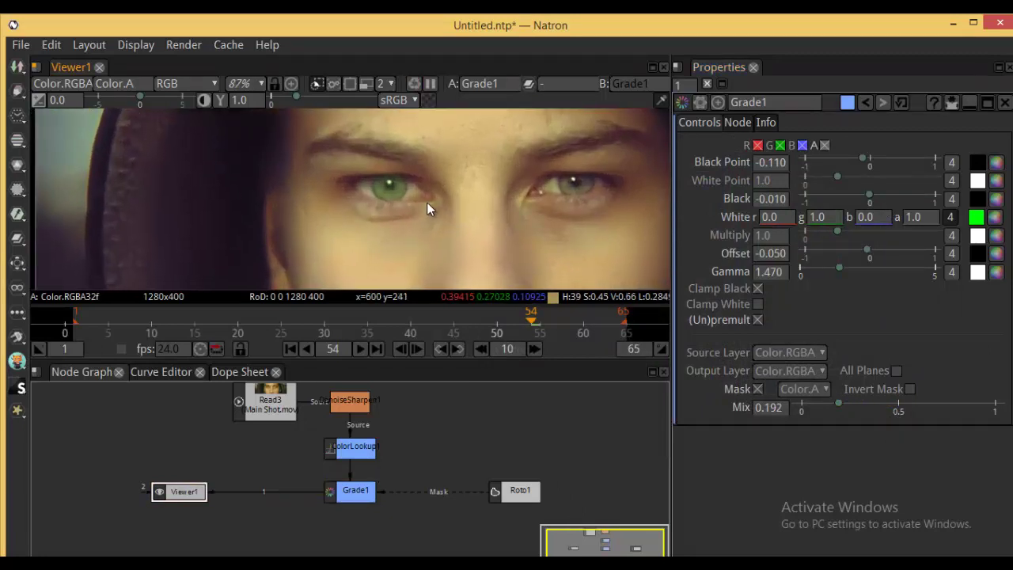
Reopen Roto1's properties and select all points of the iris mask
{"action": "double_click", "coordinate": [519, 501]}
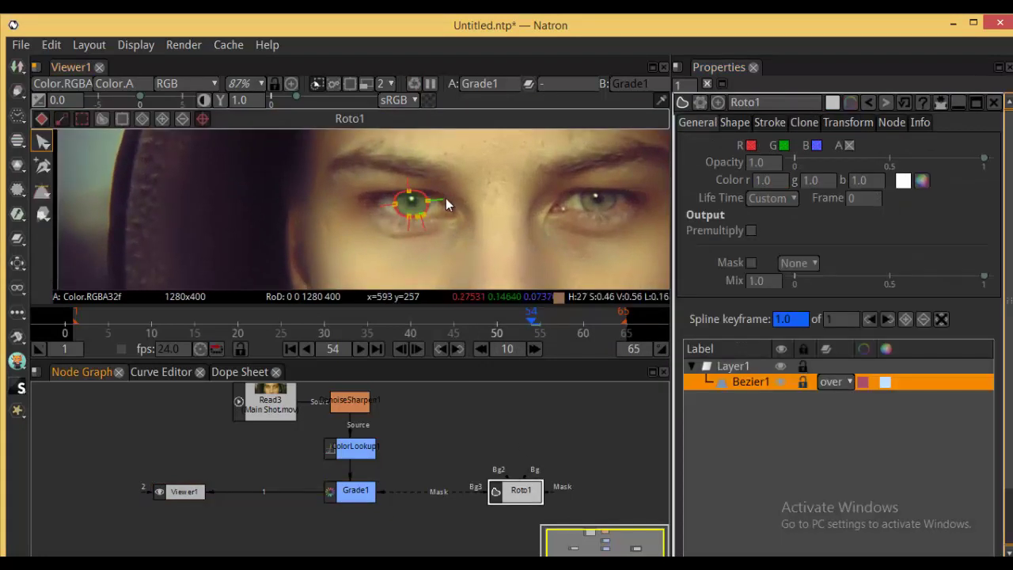
{"action": "scroll", "coordinate": [416, 182], "scroll_direction": "up", "scroll_amount": 5}
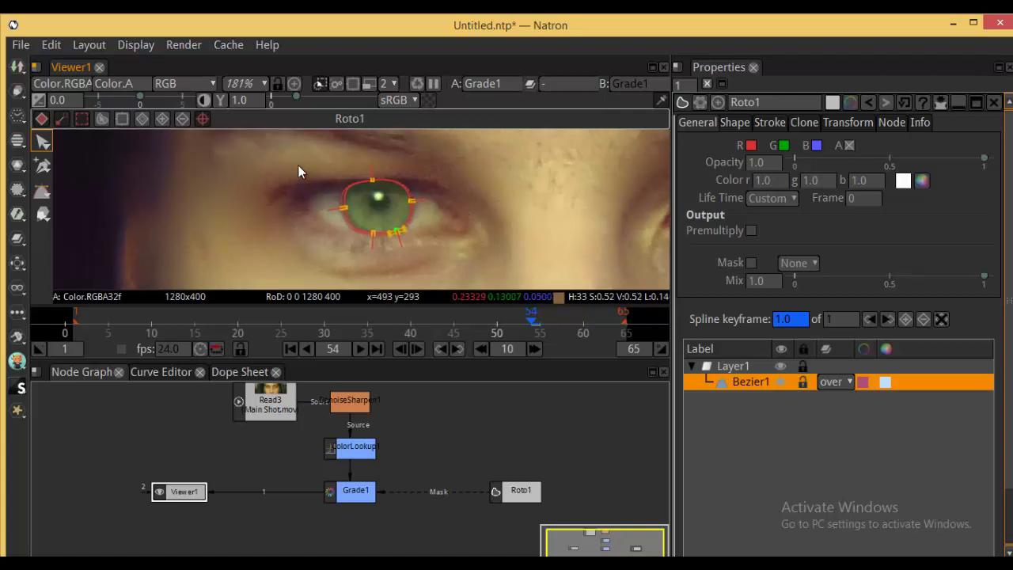
{"action": "left_click_drag", "start_coordinate": [295, 164], "coordinate": [468, 268]}
{"action": "scroll", "coordinate": [481, 216], "scroll_direction": "up", "scroll_amount": 1}
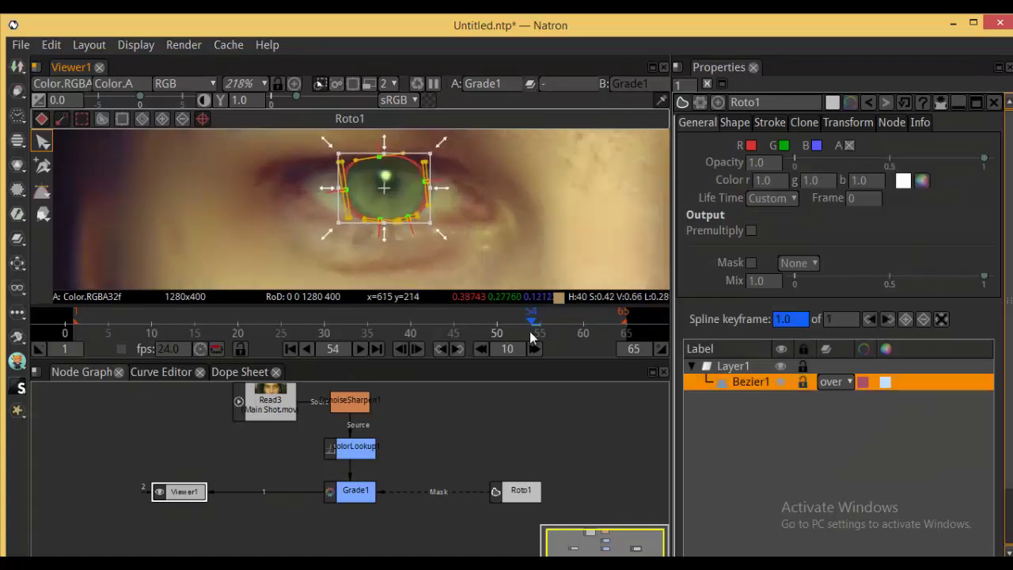
Go to frame 39 and move the whole mask over the iris to keyframe its position
{"action": "left_click_drag", "start_coordinate": [530, 326], "coordinate": [402, 325]}
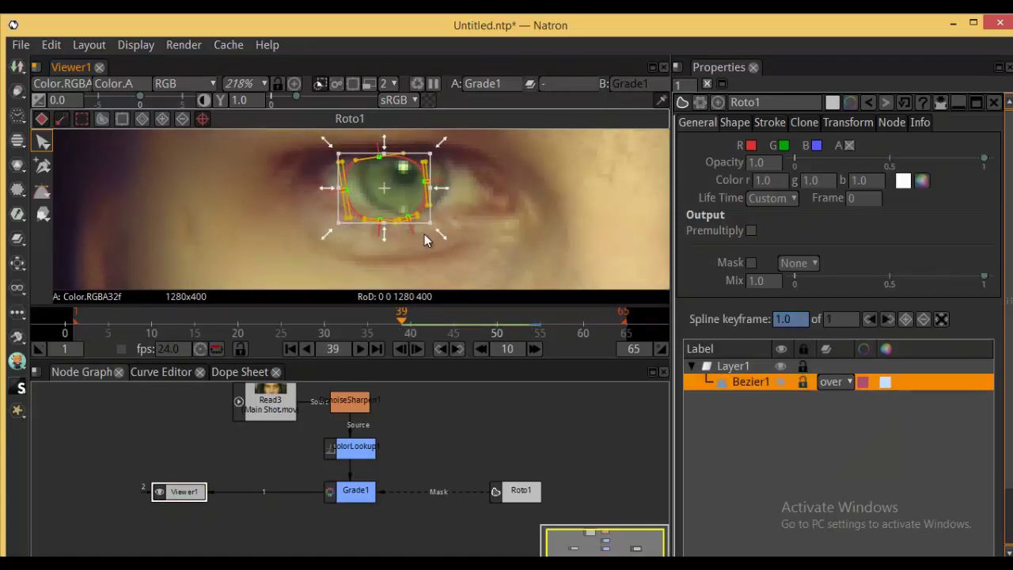
{"action": "scroll", "coordinate": [552, 181], "scroll_direction": "up", "scroll_amount": 4}
{"action": "scroll", "coordinate": [540, 234], "scroll_direction": "down", "scroll_amount": 2}
{"action": "left_click_drag", "start_coordinate": [539, 234], "coordinate": [501, 240]}
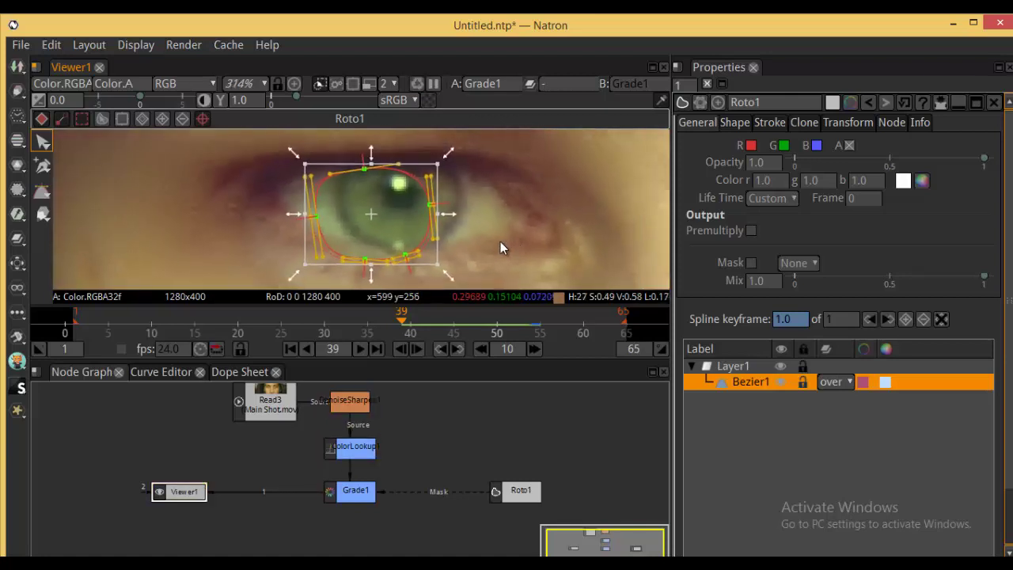
{"action": "left_click_drag", "start_coordinate": [361, 213], "coordinate": [387, 201]}
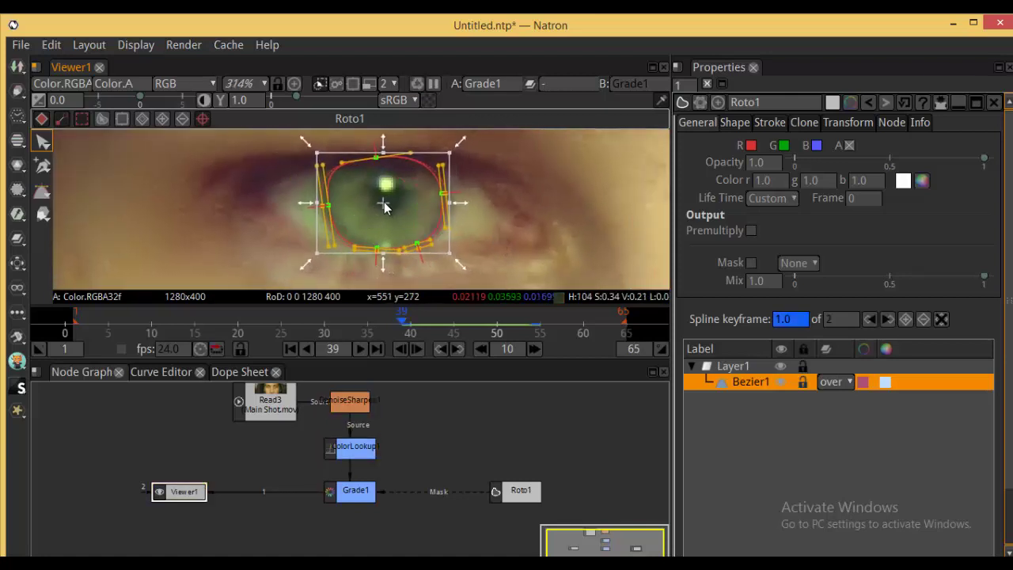
Step forward through the shot to frame 61 and reposition the mask over the iris there
{"action": "left_click", "coordinate": [410, 326]}
{"action": "key", "text": "Right"}
{"action": "key", "text": "Right"}
{"action": "key", "text": "Right"}
{"action": "key", "text": "Right"}
{"action": "key", "text": "Right"}
{"action": "key", "text": "Right"}
{"action": "key", "text": "Right"}
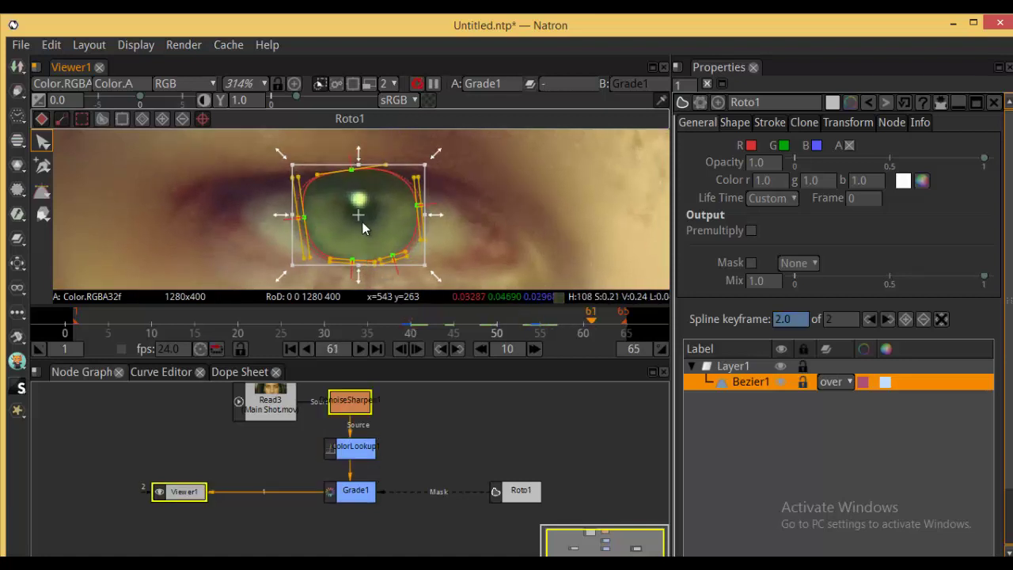
{"action": "left_click_drag", "start_coordinate": [358, 216], "coordinate": [355, 234]}
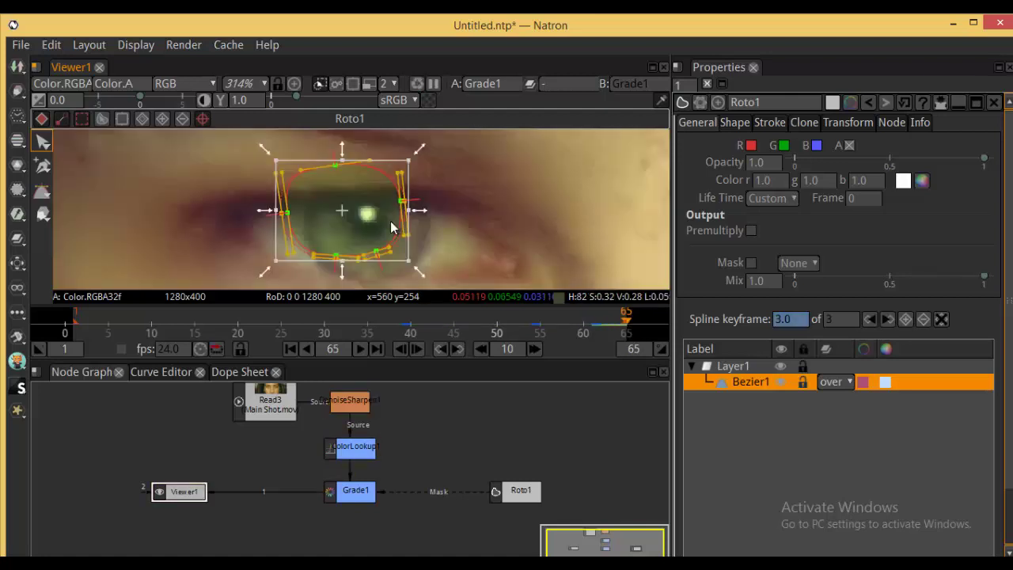
Dismiss the Windows charms overlay and move the mask onto the iris at frame 65
{"action": "key", "text": "super+c"}
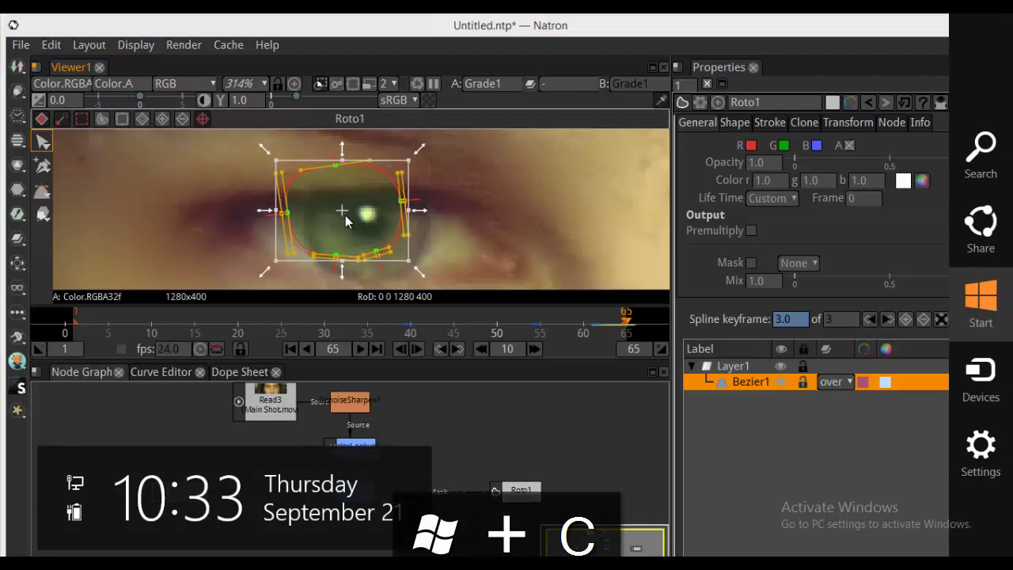
{"action": "left_click", "coordinate": [358, 235]}
{"action": "left_click_drag", "start_coordinate": [345, 216], "coordinate": [354, 190]}
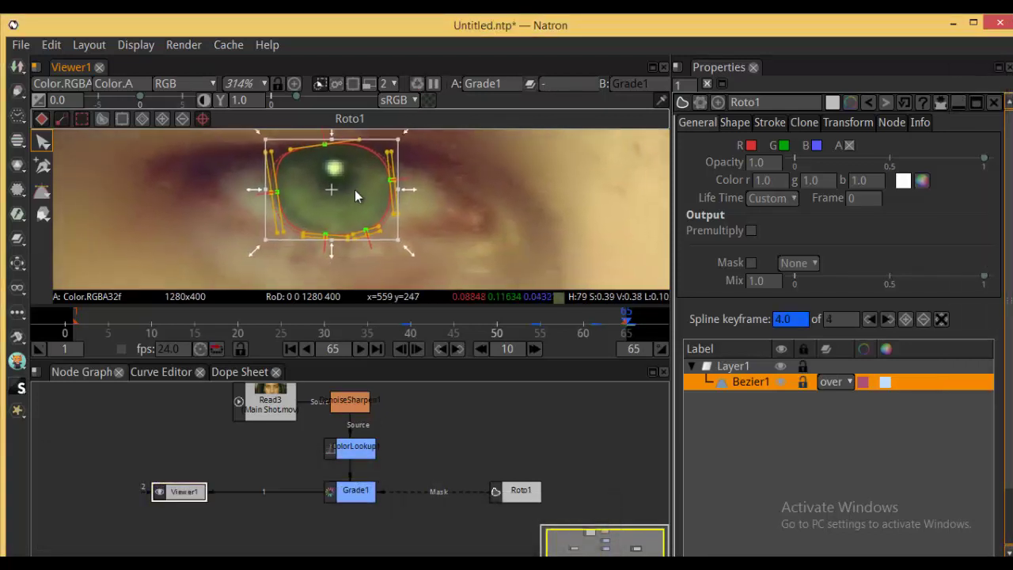
Go to frame 32, select the whole mask and move it down onto the iris
{"action": "left_click", "coordinate": [424, 209]}
{"action": "left_click_drag", "start_coordinate": [623, 318], "coordinate": [341, 323]}
{"action": "scroll", "coordinate": [490, 215], "scroll_direction": "down", "scroll_amount": 6}
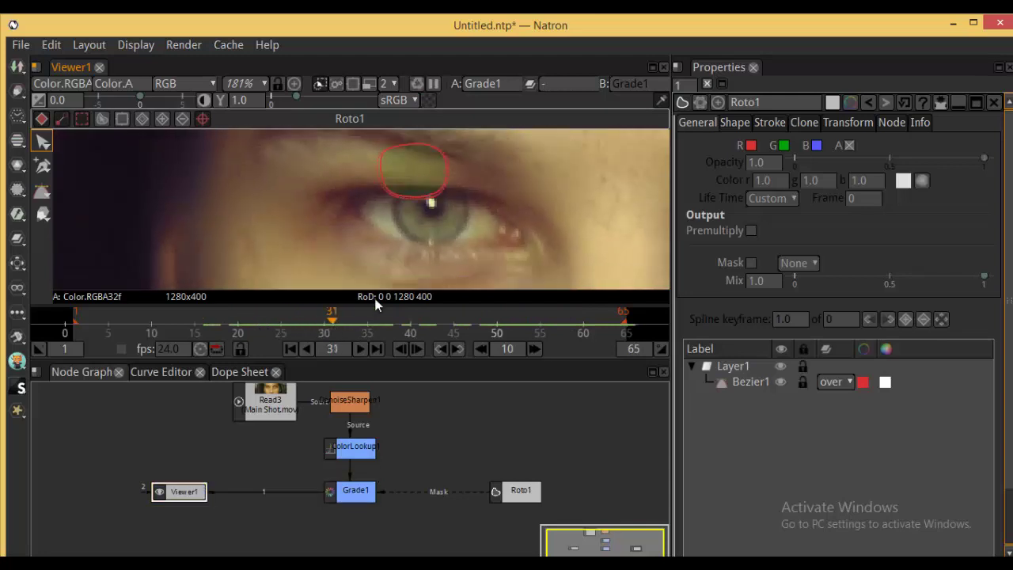
{"action": "scroll", "coordinate": [394, 212], "scroll_direction": "up", "scroll_amount": 4}
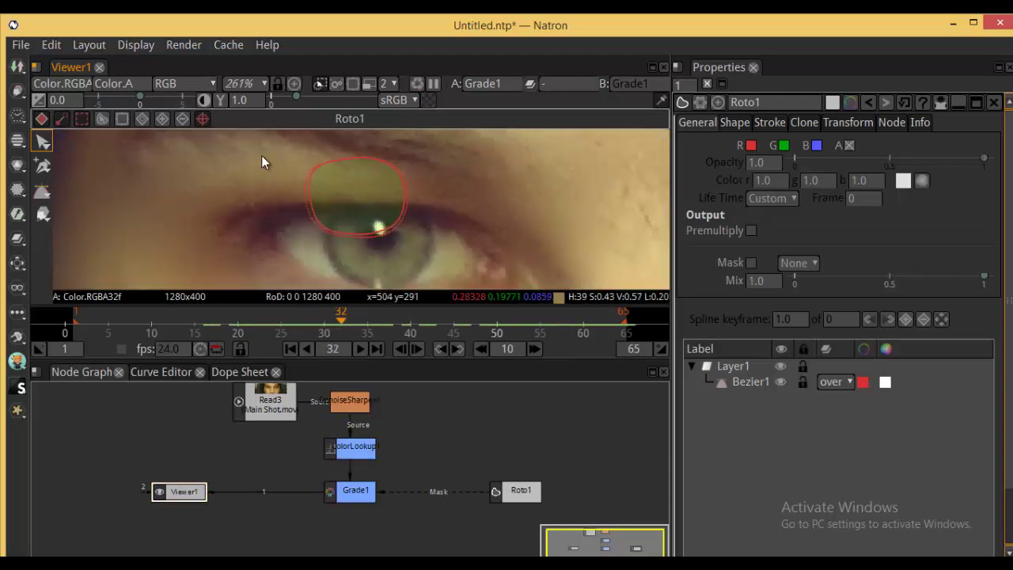
{"action": "left_click_drag", "start_coordinate": [262, 157], "coordinate": [428, 265]}
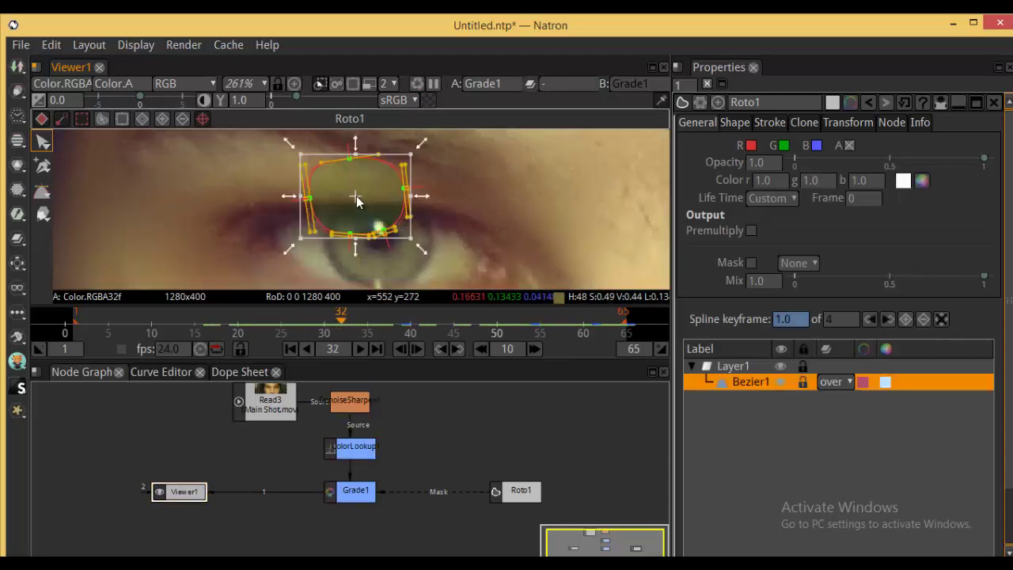
{"action": "left_click_drag", "start_coordinate": [356, 197], "coordinate": [379, 247]}
{"action": "left_click_drag", "start_coordinate": [467, 257], "coordinate": [458, 209]}
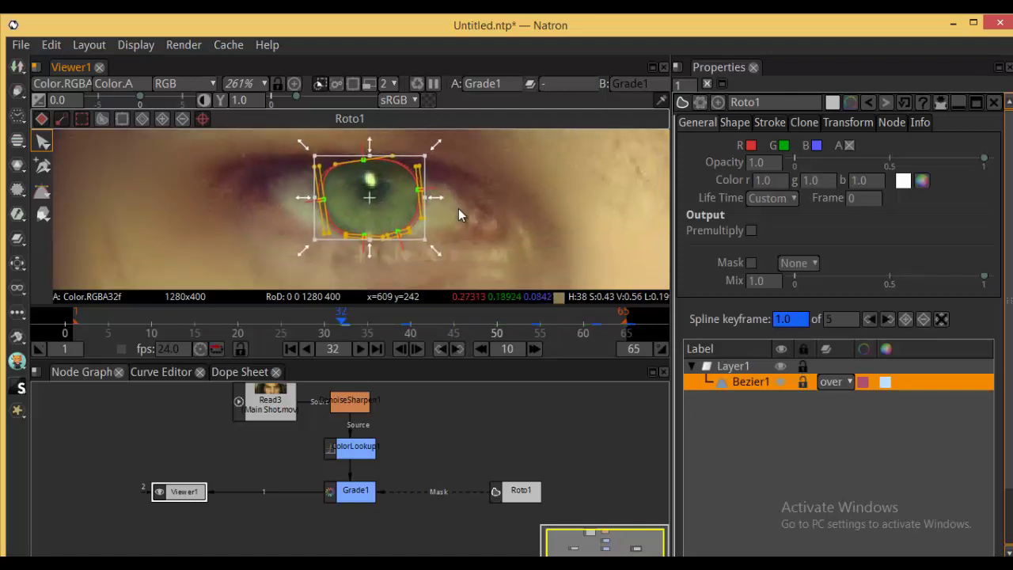
Advance to frame 35 and shift the mask to line up with the iris
{"action": "key", "text": "Right"}
{"action": "key", "text": "Right"}
{"action": "key", "text": "Right"}
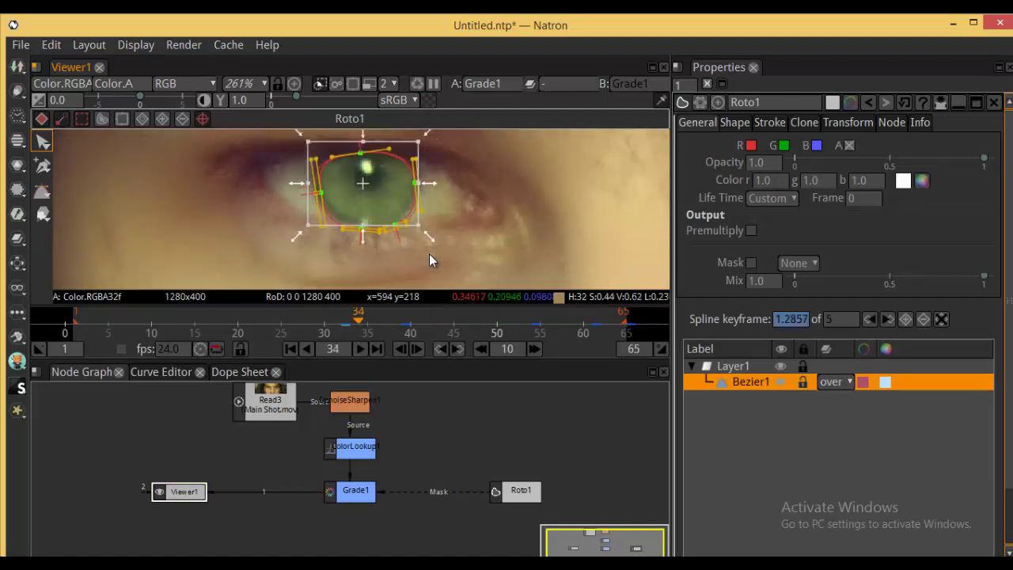
{"action": "left_click_drag", "start_coordinate": [427, 217], "coordinate": [429, 236]}
{"action": "left_click_drag", "start_coordinate": [363, 201], "coordinate": [360, 192]}
Advance to frame 47, reposition the mask over the iris, and check its fit through frame 53
{"action": "key", "text": "Right"}
{"action": "key", "text": "Right"}
{"action": "key", "text": "Right"}
{"action": "key", "text": "Right"}
{"action": "key", "text": "Right"}
{"action": "key", "text": "Right"}
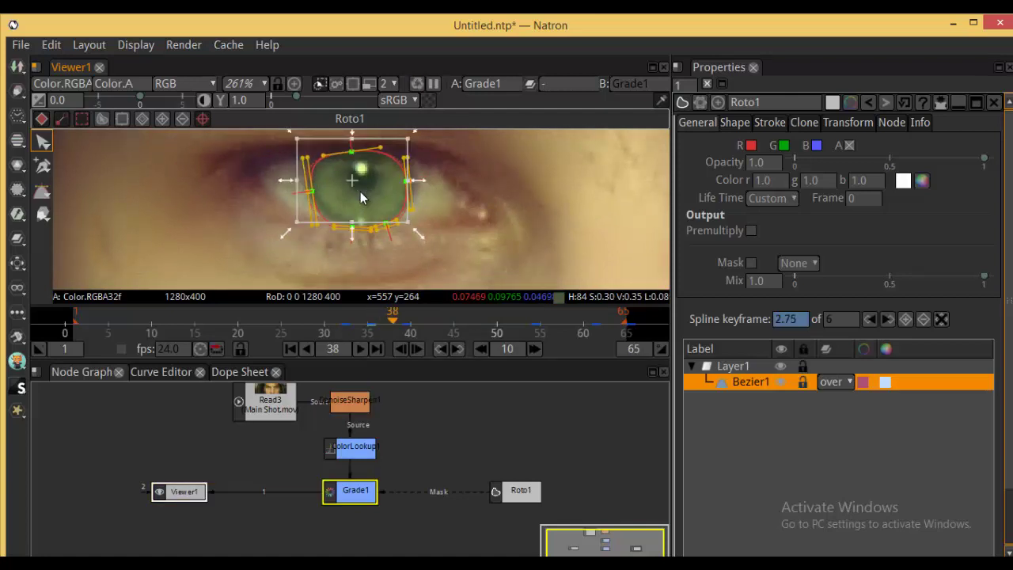
{"action": "key", "text": "Right"}
{"action": "key", "text": "Right"}
{"action": "key", "text": "Right"}
{"action": "key", "text": "Right"}
{"action": "key", "text": "Right"}
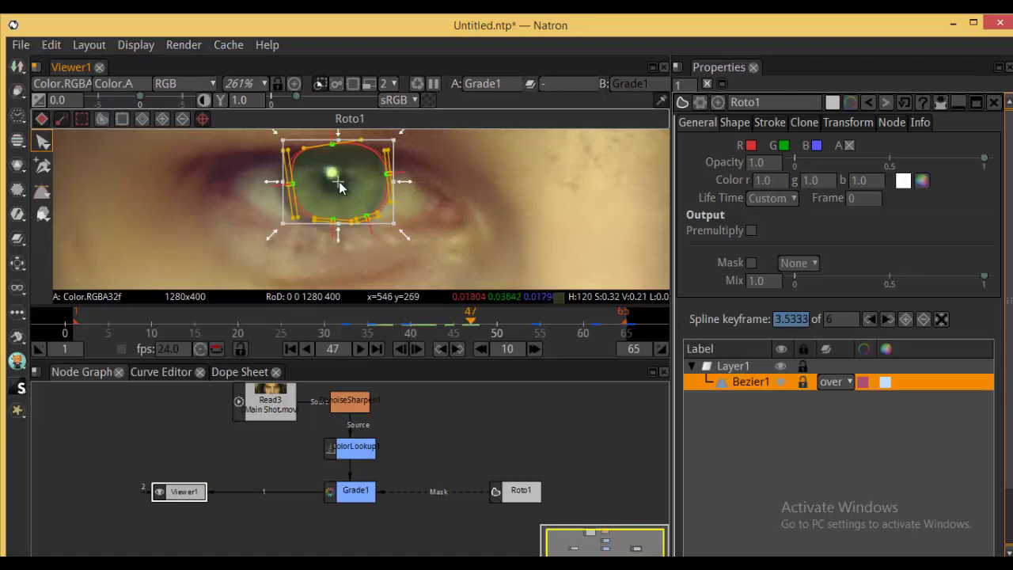
{"action": "left_click_drag", "start_coordinate": [338, 185], "coordinate": [331, 192]}
{"action": "key", "text": "Right"}
{"action": "key", "text": "Right"}
{"action": "key", "text": "Right"}
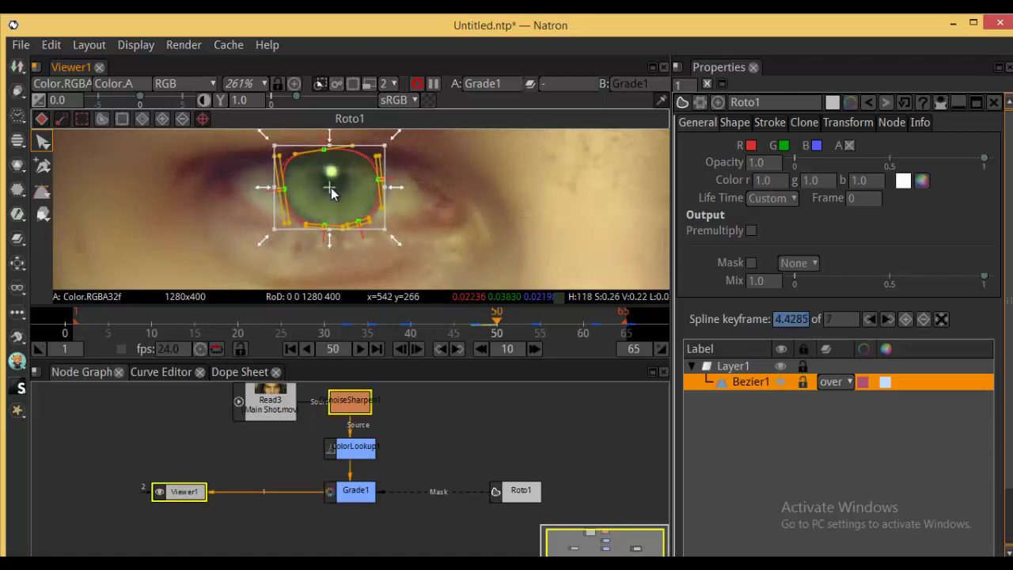
{"action": "key", "text": "Right"}
{"action": "key", "text": "Right"}
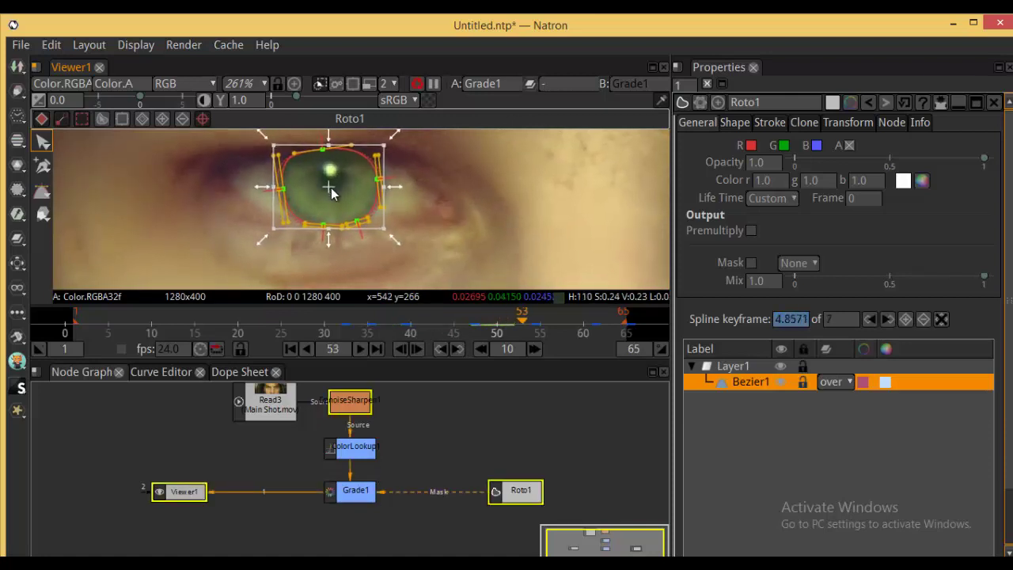
Go to frame 24 and move the whole mask from the forehead onto the iris
{"action": "left_click", "coordinate": [272, 320]}
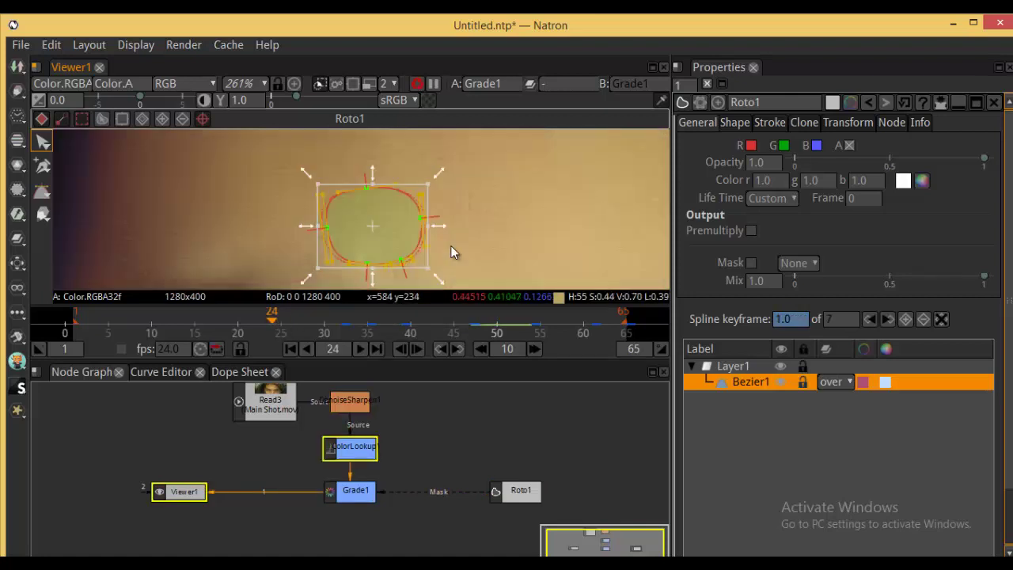
{"action": "scroll", "coordinate": [518, 157], "scroll_direction": "down", "scroll_amount": 6}
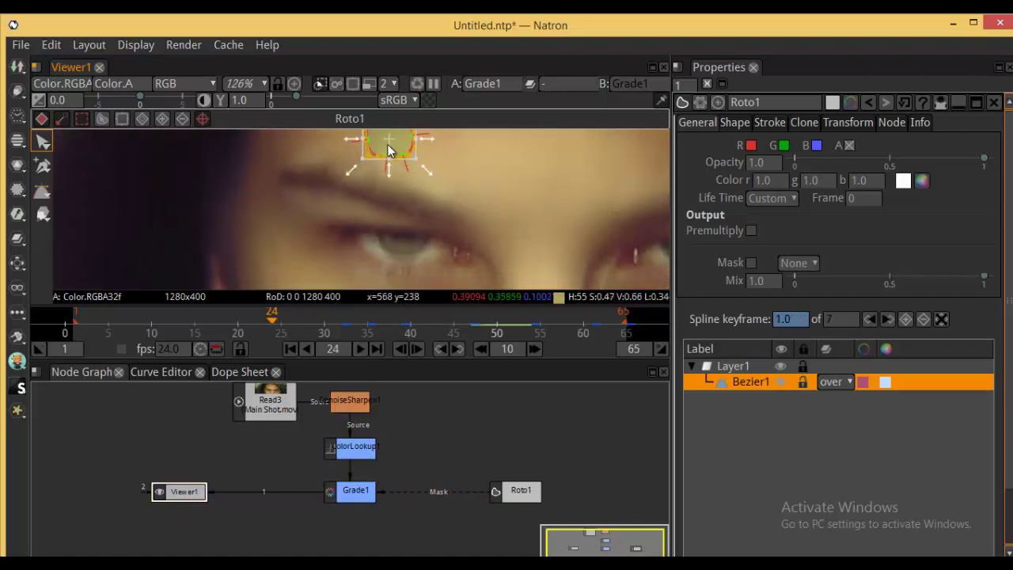
{"action": "left_click_drag", "start_coordinate": [393, 159], "coordinate": [406, 218]}
{"action": "left_click", "coordinate": [466, 251]}
Adjust the mask's individual points at frame 24 to fit the partly closed eye's visible iris
{"action": "scroll", "coordinate": [405, 217], "scroll_direction": "up", "scroll_amount": 2}
{"action": "scroll", "coordinate": [405, 217], "scroll_direction": "up", "scroll_amount": 8}
{"action": "left_click", "coordinate": [320, 247]}
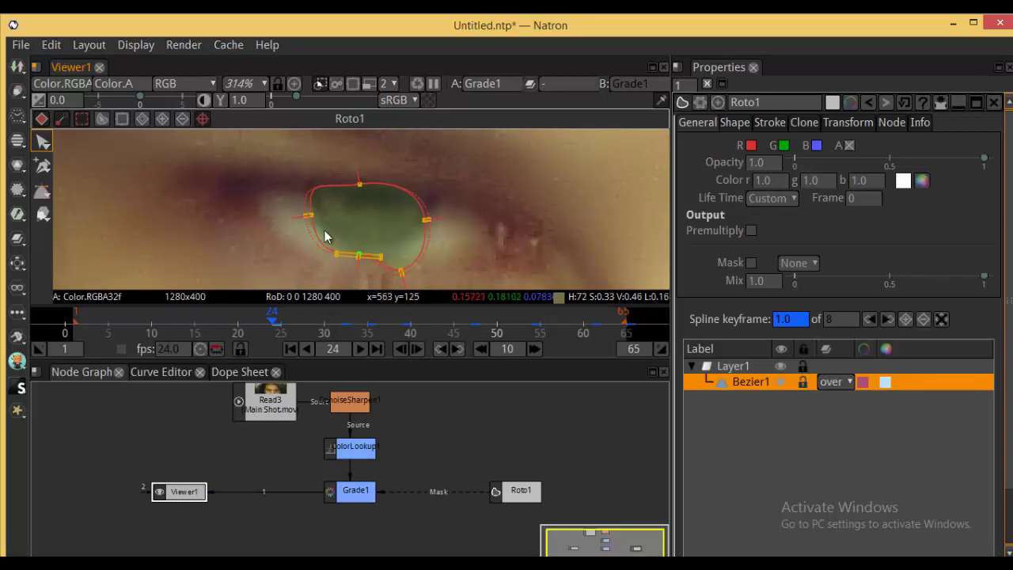
{"action": "left_click_drag", "start_coordinate": [314, 223], "coordinate": [336, 251]}
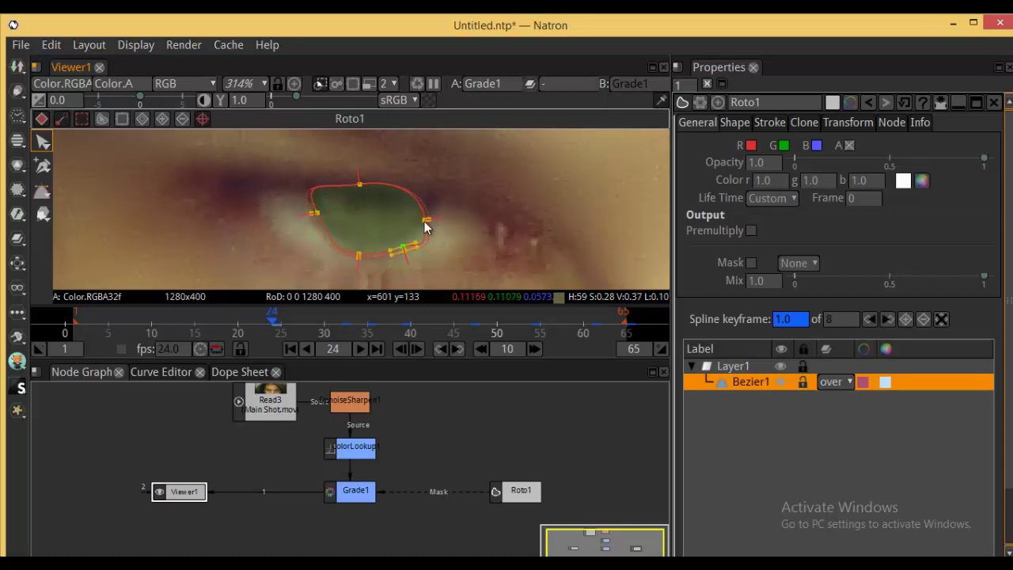
{"action": "left_click_drag", "start_coordinate": [424, 224], "coordinate": [425, 212]}
{"action": "left_click_drag", "start_coordinate": [491, 158], "coordinate": [289, 285]}
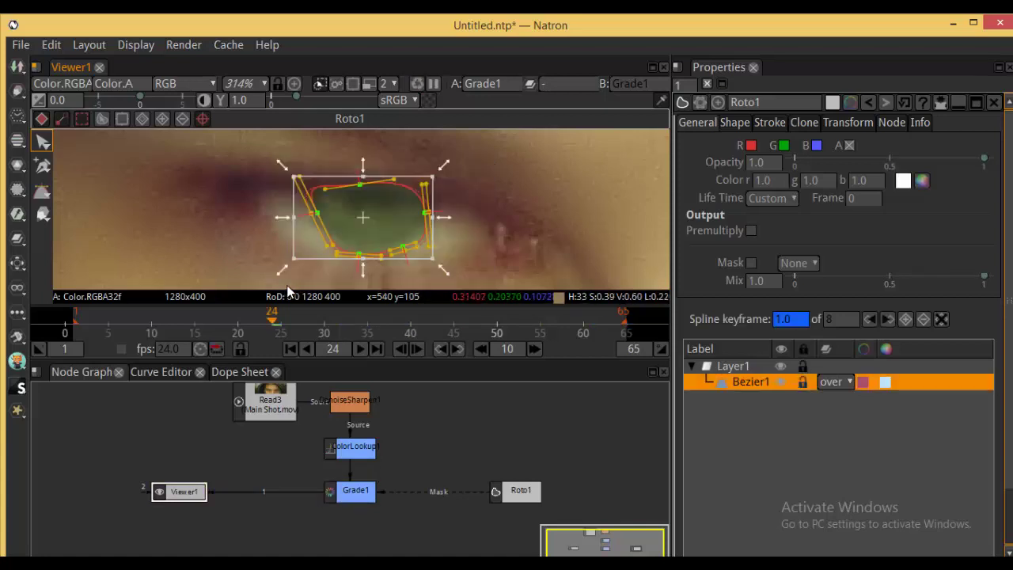
{"action": "key", "text": "z"}
{"action": "left_click", "coordinate": [472, 229]}
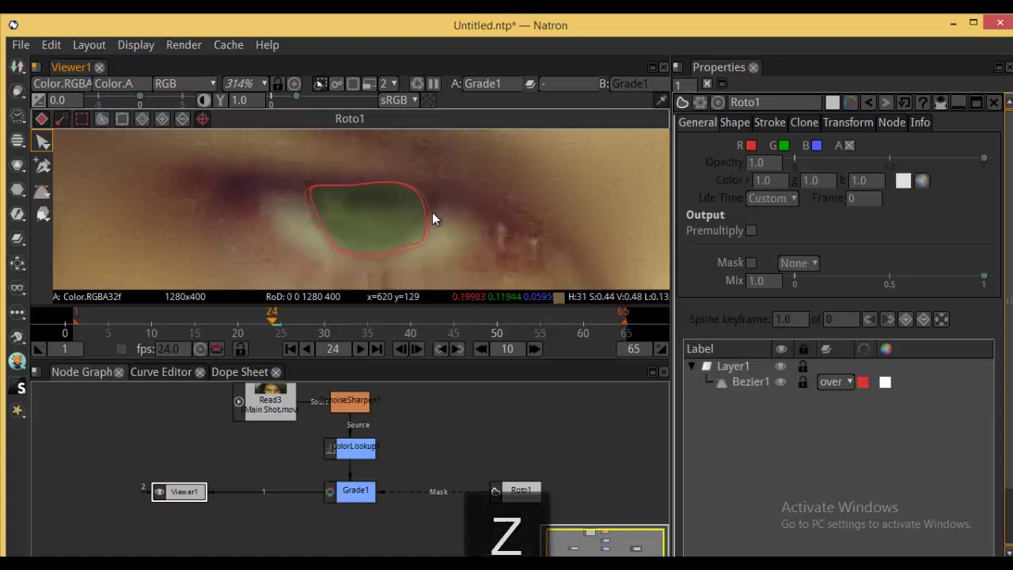
{"action": "left_click", "coordinate": [310, 191]}
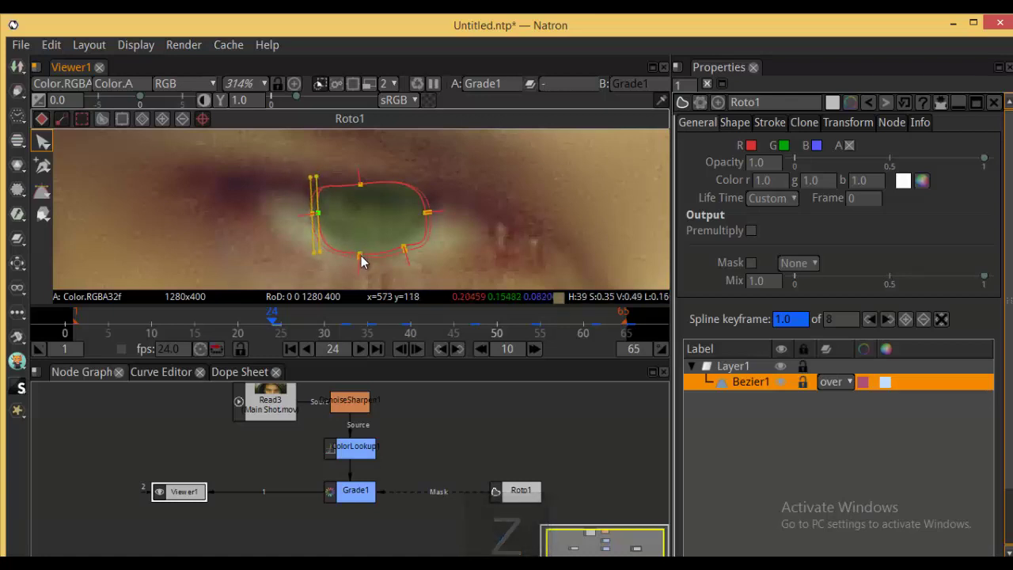
{"action": "left_click_drag", "start_coordinate": [459, 181], "coordinate": [428, 235]}
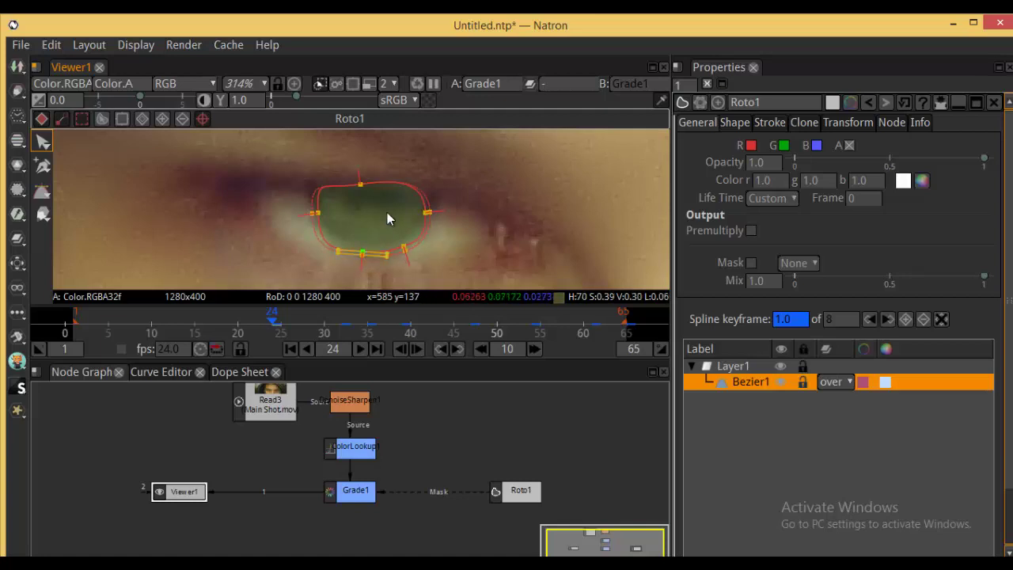
Step back to frame 22 and move the whole mask down over the iris
{"action": "scroll", "coordinate": [387, 212], "scroll_direction": "down", "scroll_amount": 8}
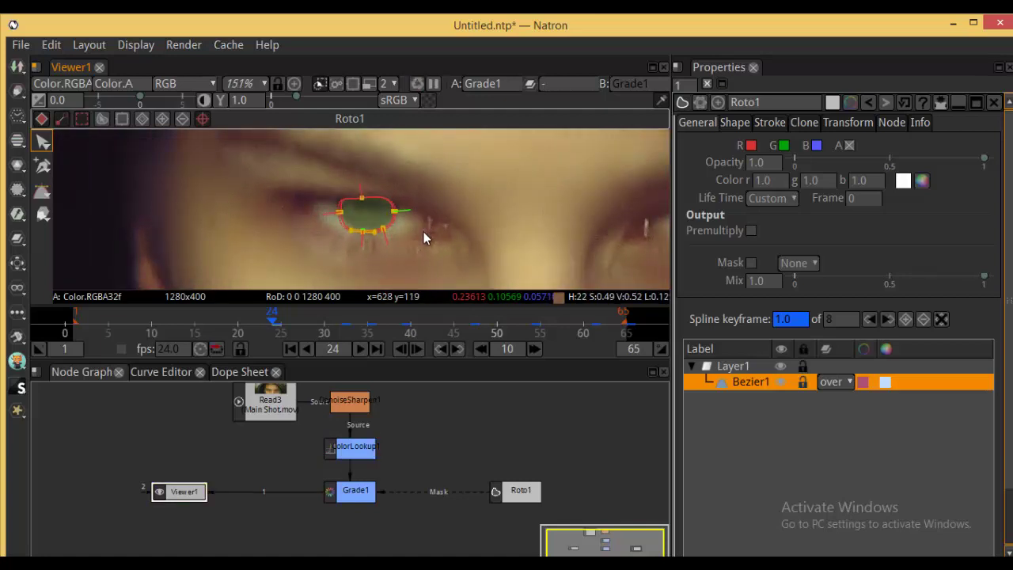
{"action": "key", "text": "Left"}
{"action": "key", "text": "Left"}
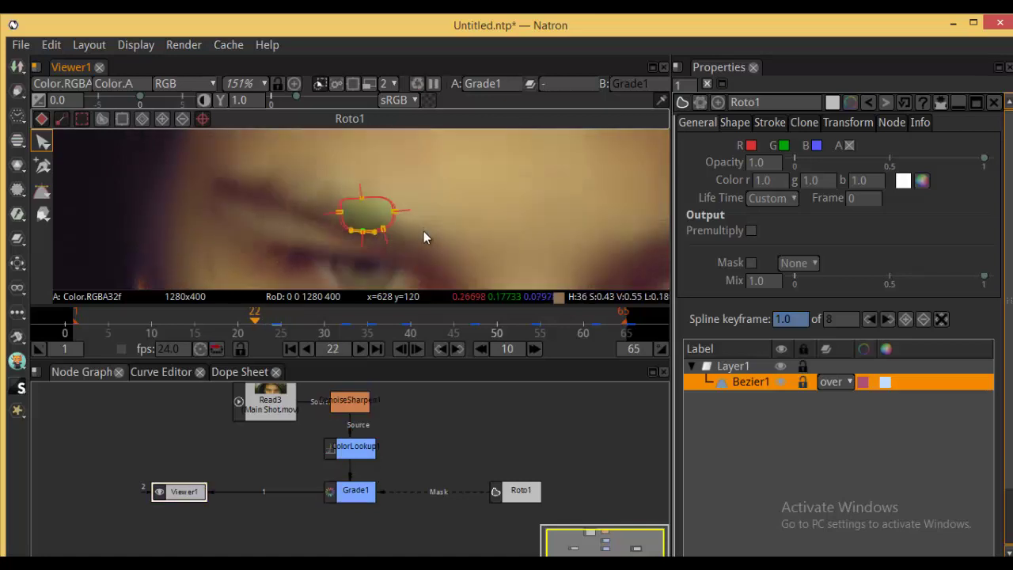
{"action": "scroll", "coordinate": [425, 228], "scroll_direction": "down", "scroll_amount": 2}
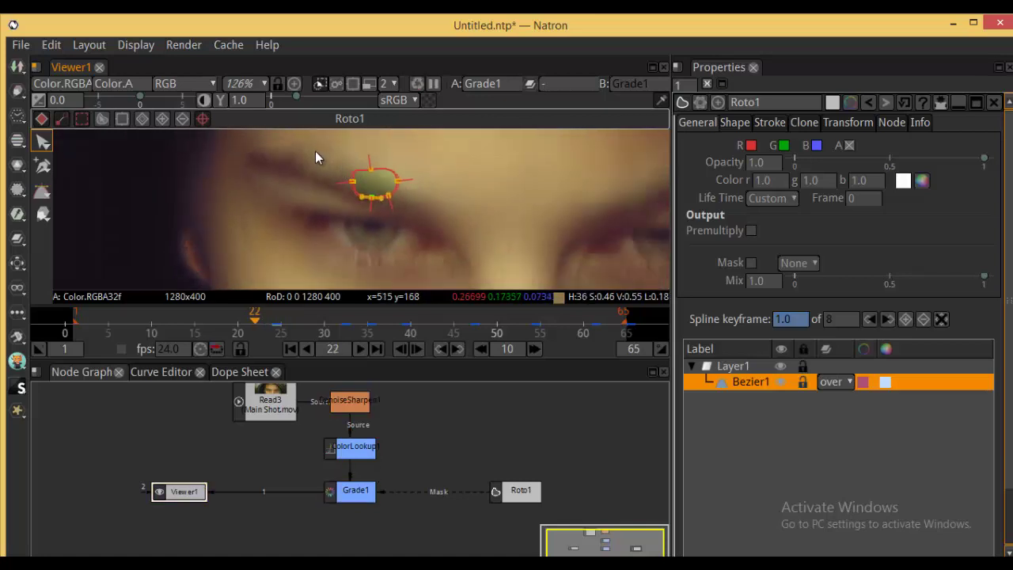
{"action": "left_click_drag", "start_coordinate": [315, 150], "coordinate": [419, 233]}
{"action": "scroll", "coordinate": [419, 204], "scroll_direction": "up", "scroll_amount": 8}
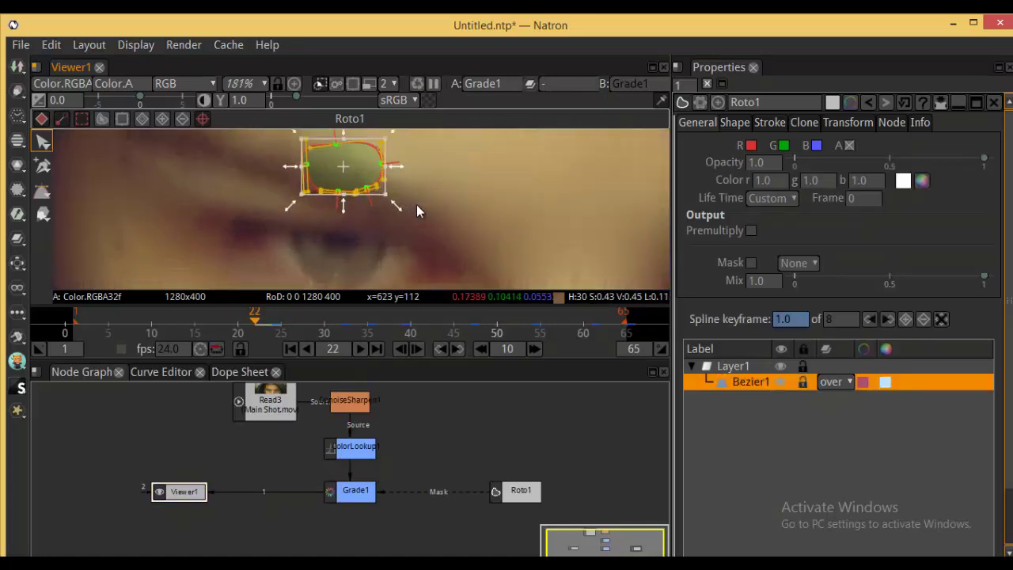
{"action": "left_click_drag", "start_coordinate": [417, 162], "coordinate": [387, 164]}
Reshape the mask's points at frame 22 to follow the visible part of the iris
{"action": "left_click", "coordinate": [476, 201]}
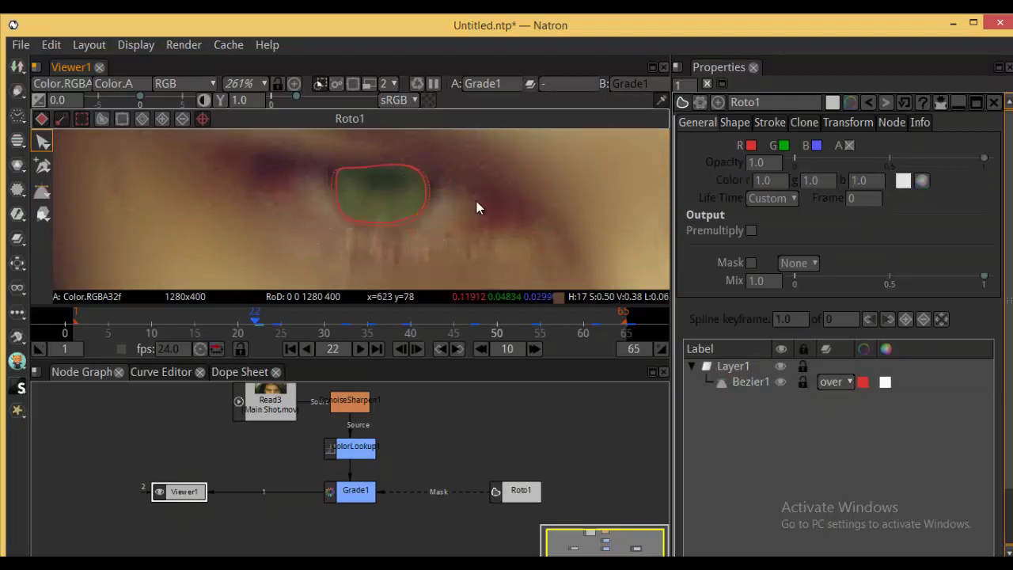
{"action": "left_click", "coordinate": [427, 190]}
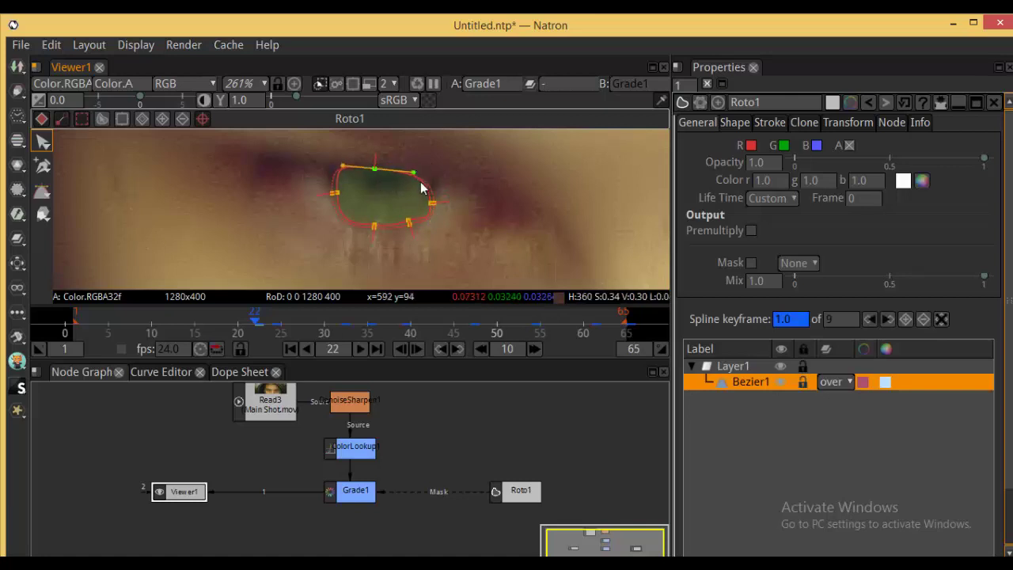
{"action": "scroll", "coordinate": [474, 209], "scroll_direction": "down", "scroll_amount": 5}
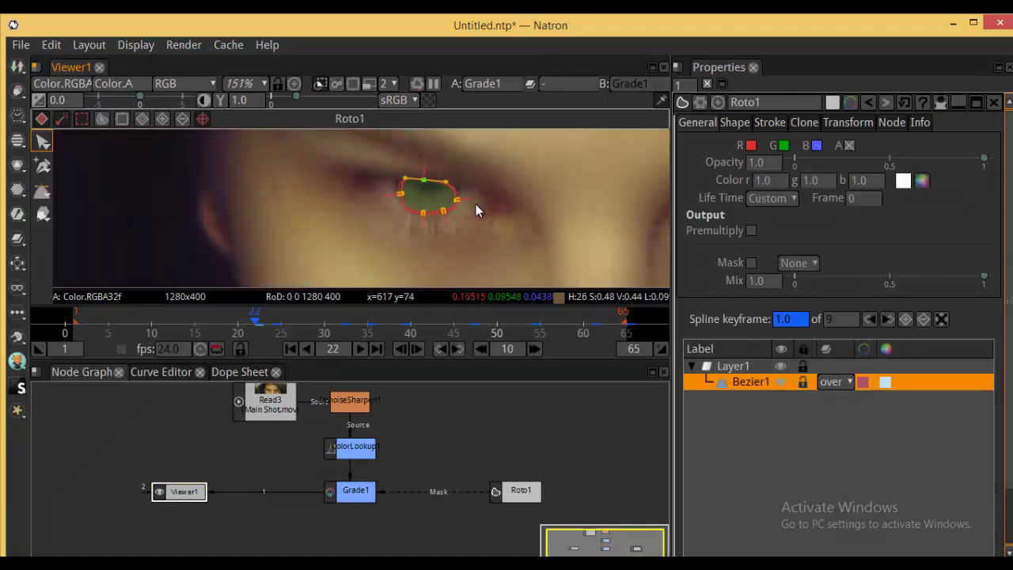
{"action": "scroll", "coordinate": [478, 210], "scroll_direction": "up", "scroll_amount": 2}
Step back to frame 20, select all mask points and move the mask onto the iris at the image's lower edge
{"action": "key", "text": "Left"}
{"action": "key", "text": "Left"}
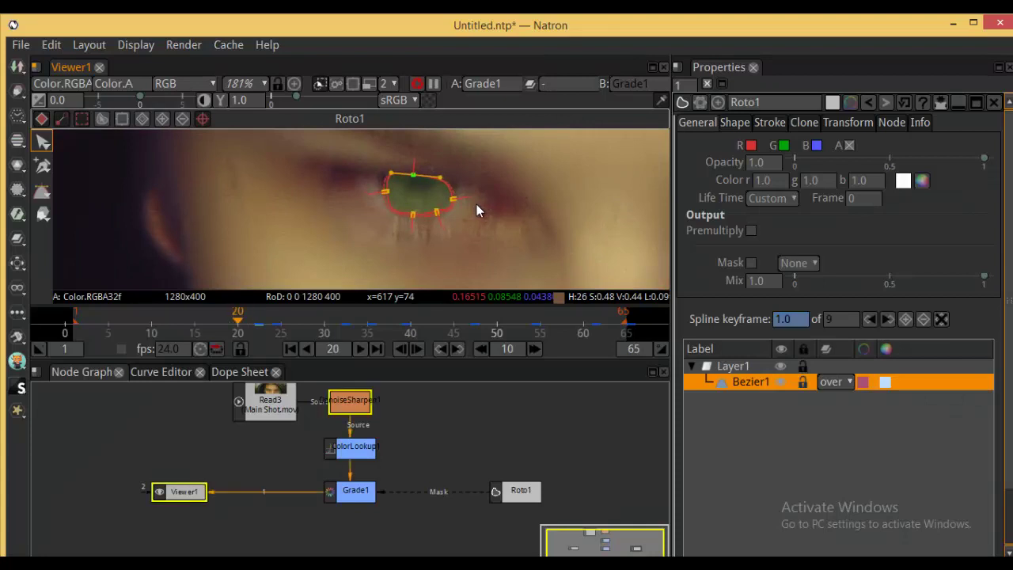
{"action": "left_click_drag", "start_coordinate": [506, 222], "coordinate": [457, 213]}
{"action": "scroll", "coordinate": [485, 173], "scroll_direction": "down", "scroll_amount": 6}
{"action": "scroll", "coordinate": [455, 207], "scroll_direction": "up", "scroll_amount": 2}
{"action": "left_click_drag", "start_coordinate": [350, 150], "coordinate": [462, 229]}
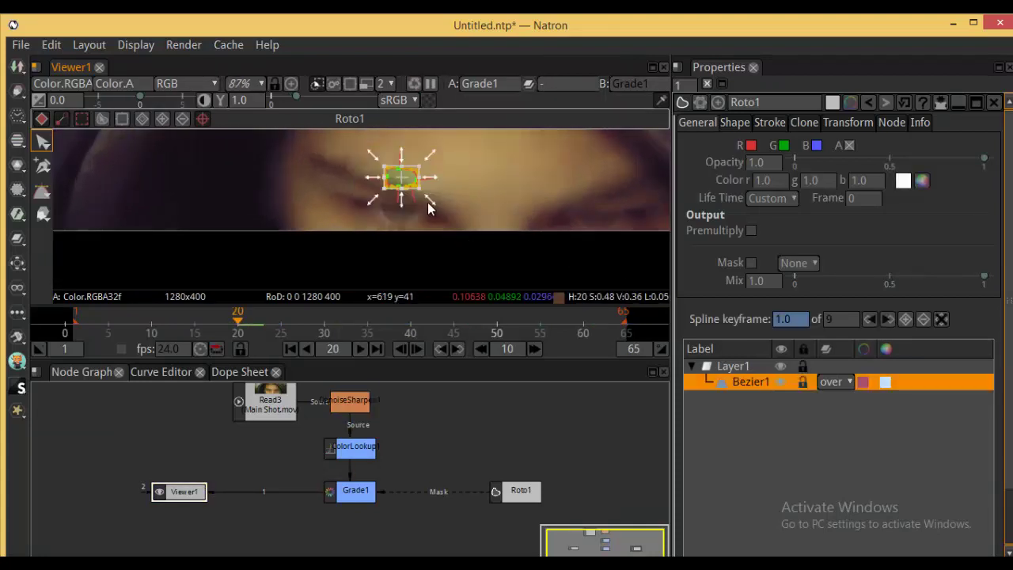
{"action": "scroll", "coordinate": [412, 190], "scroll_direction": "up", "scroll_amount": 1}
{"action": "left_click_drag", "start_coordinate": [397, 179], "coordinate": [389, 221]}
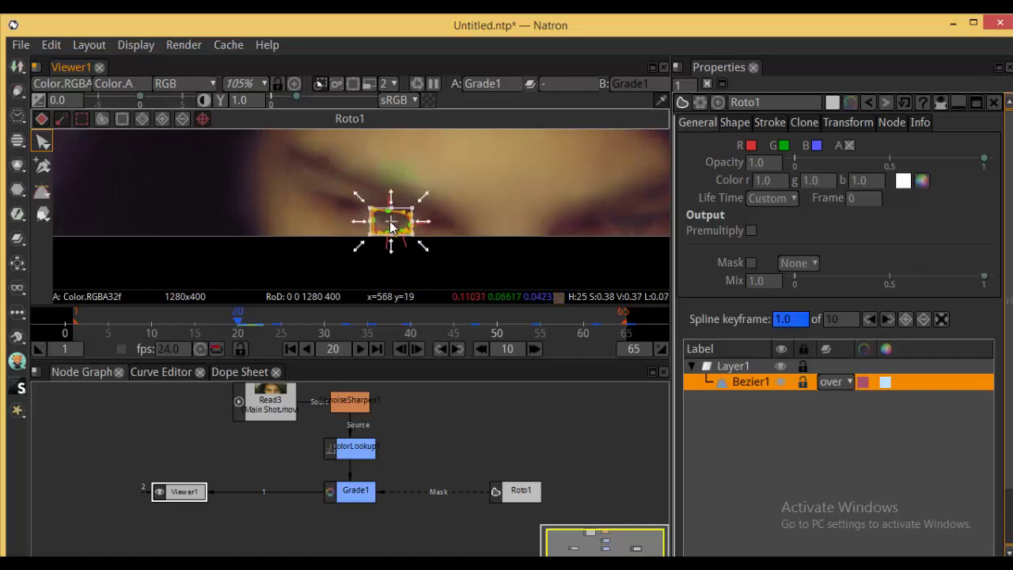
{"action": "left_click", "coordinate": [419, 239]}
Step back to frame 19 and move the whole mask below the image's lower edge
{"action": "scroll", "coordinate": [418, 239], "scroll_direction": "up", "scroll_amount": 1}
{"action": "scroll", "coordinate": [417, 238], "scroll_direction": "up", "scroll_amount": 2}
{"action": "key", "text": "Left"}
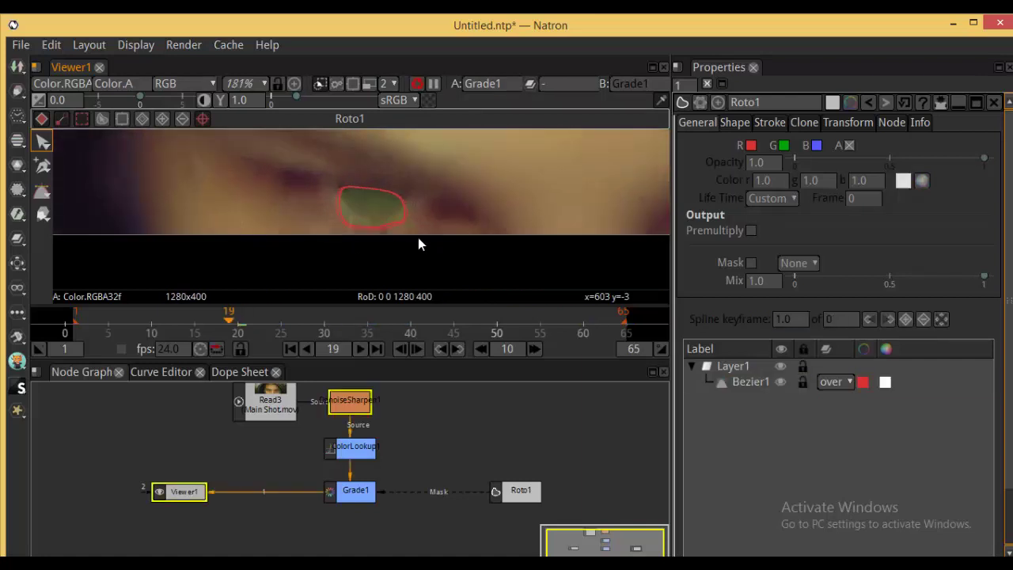
{"action": "scroll", "coordinate": [423, 233], "scroll_direction": "down", "scroll_amount": 4}
{"action": "left_click_drag", "start_coordinate": [346, 178], "coordinate": [466, 262]}
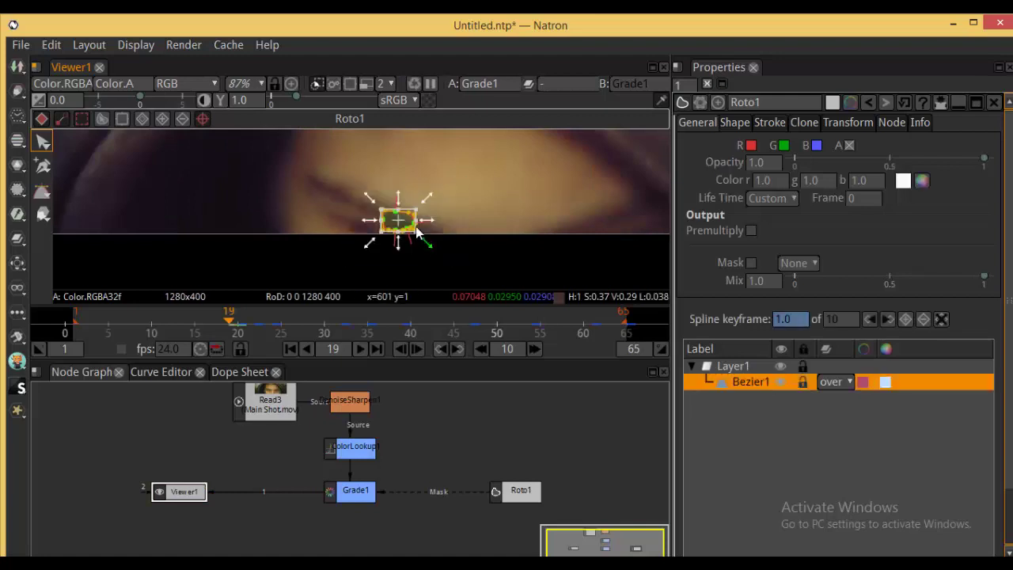
{"action": "left_click_drag", "start_coordinate": [401, 227], "coordinate": [403, 283]}
Step forward from frame 19 to frame 27, checking how well the mask follows the eye
{"action": "key", "text": "Right"}
{"action": "key", "text": "Right"}
{"action": "key", "text": "Right"}
{"action": "key", "text": "Right"}
{"action": "key", "text": "Right"}
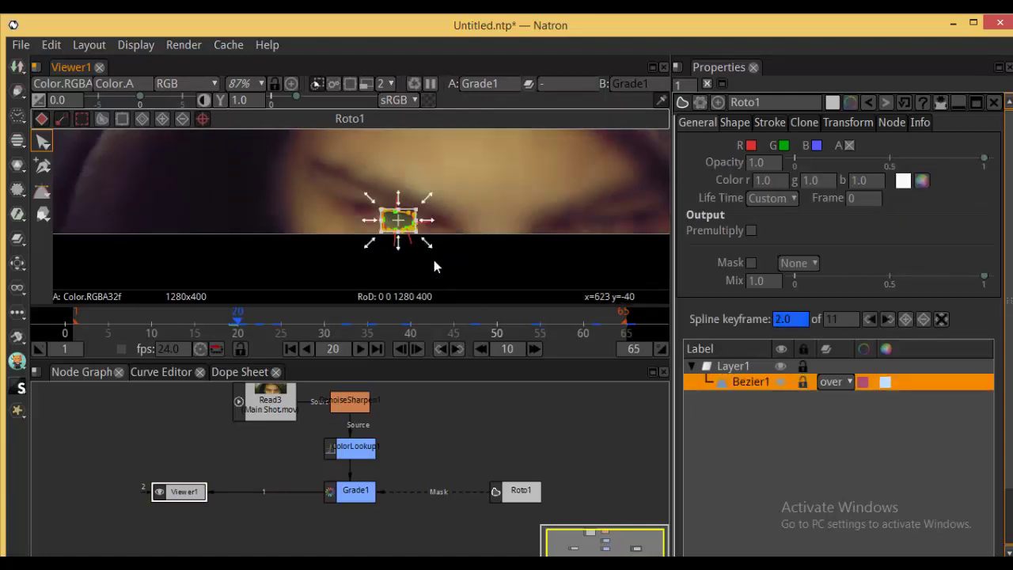
{"action": "left_click", "coordinate": [471, 184]}
{"action": "scroll", "coordinate": [472, 185], "scroll_direction": "up", "scroll_amount": 3}
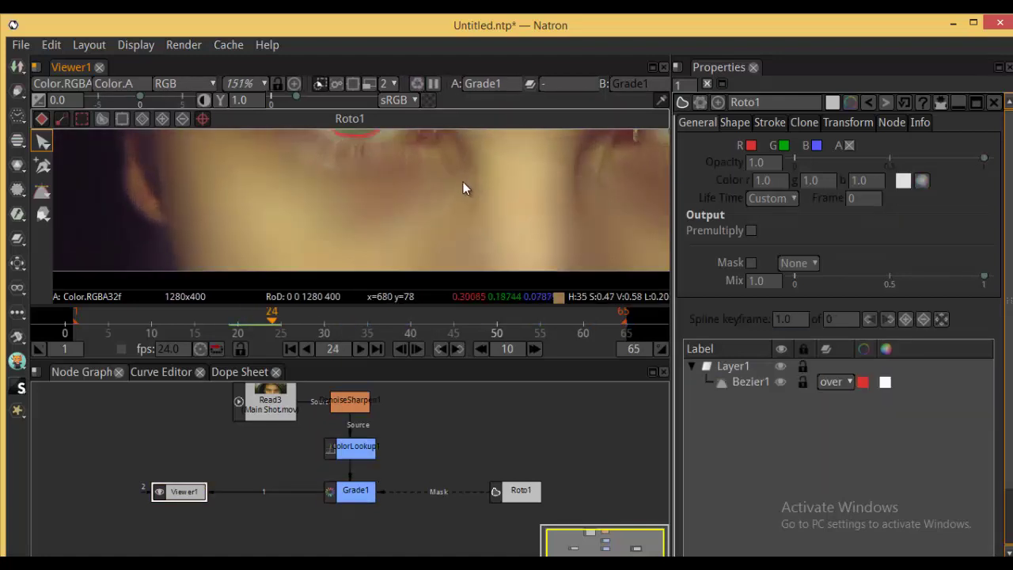
{"action": "left_click_drag", "start_coordinate": [464, 184], "coordinate": [483, 249]}
{"action": "key", "text": "Right"}
{"action": "key", "text": "Right"}
{"action": "key", "text": "Right"}
{"action": "scroll", "coordinate": [483, 249], "scroll_direction": "up", "scroll_amount": 2}
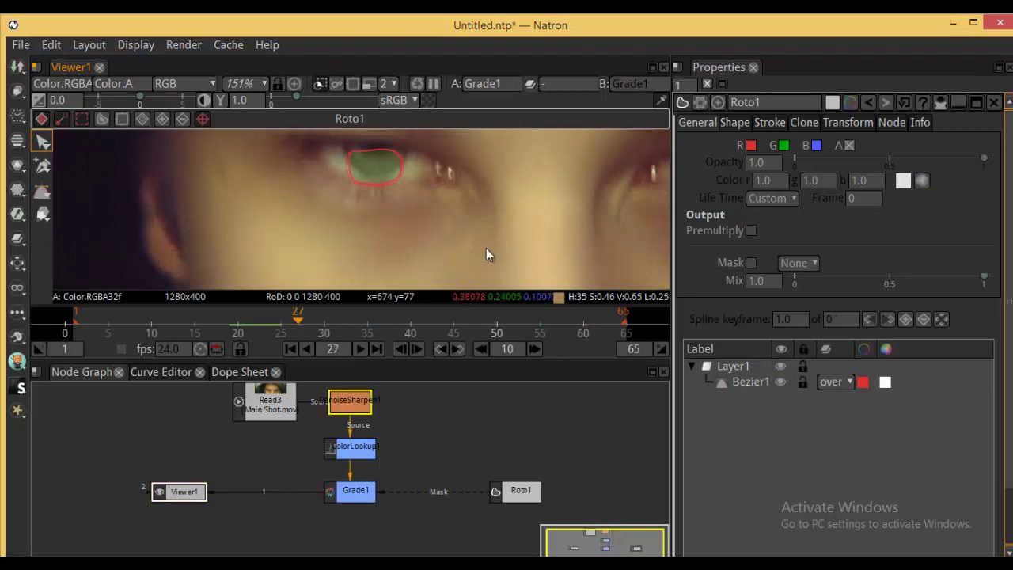
Select the whole mask at frame 27, move it up onto the iris, and check its fit at frame 28
{"action": "scroll", "coordinate": [402, 157], "scroll_direction": "up", "scroll_amount": 1}
{"action": "left_click_drag", "start_coordinate": [402, 156], "coordinate": [469, 240]}
{"action": "scroll", "coordinate": [447, 218], "scroll_direction": "up", "scroll_amount": 1}
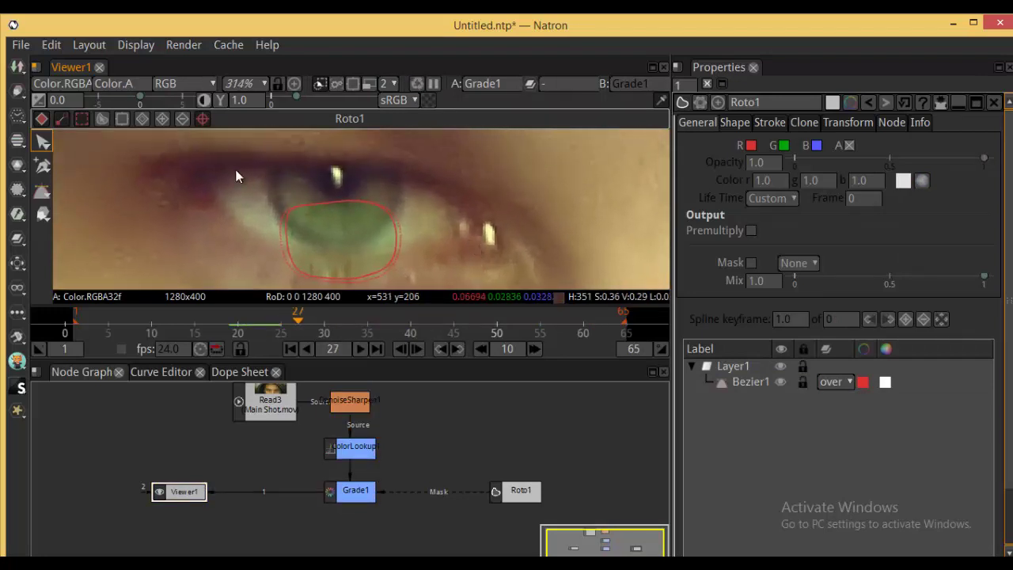
{"action": "left_click_drag", "start_coordinate": [235, 169], "coordinate": [417, 298]}
{"action": "left_click_drag", "start_coordinate": [345, 239], "coordinate": [335, 205]}
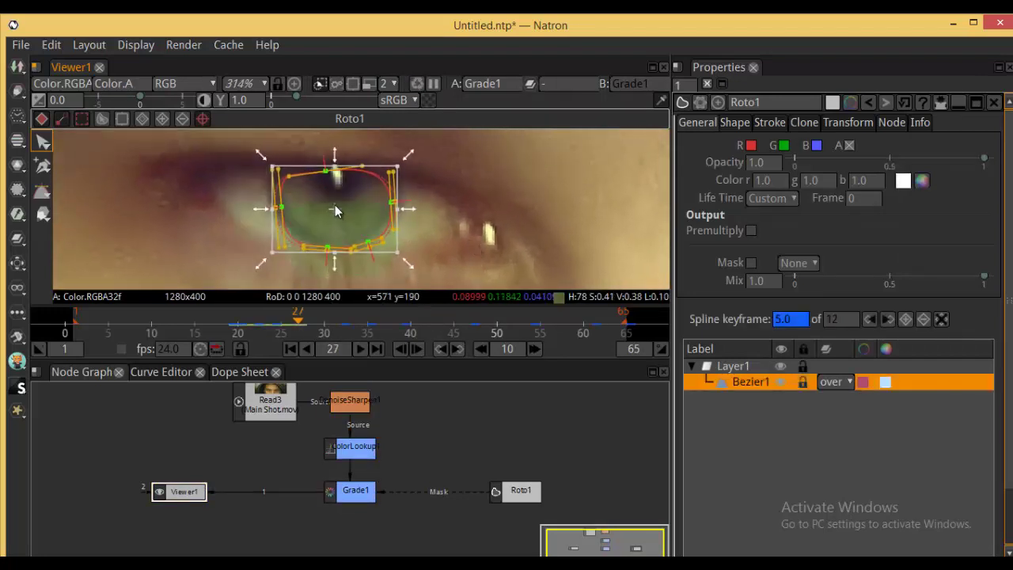
{"action": "key", "text": "Right"}
{"action": "left_click", "coordinate": [459, 212]}
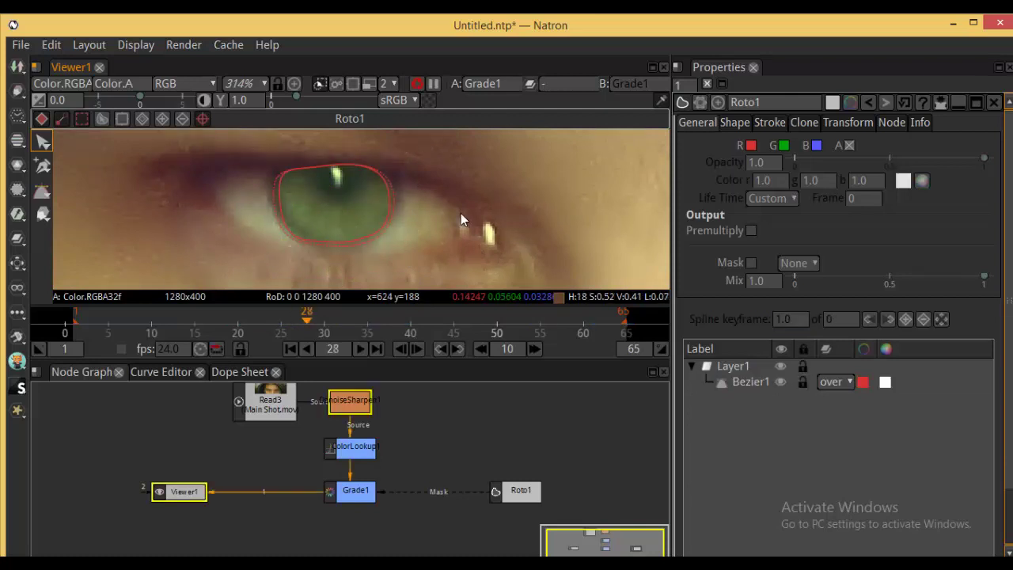
Select the whole mask at frame 29, move it slightly up onto the iris, and deselect it
{"action": "key", "text": "Right"}
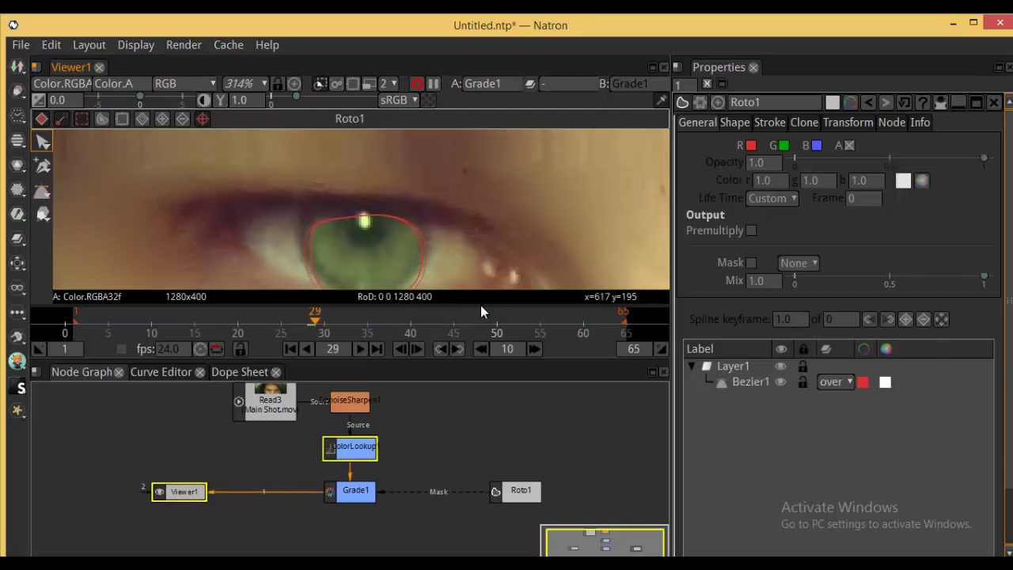
{"action": "left_click_drag", "start_coordinate": [277, 193], "coordinate": [481, 340]}
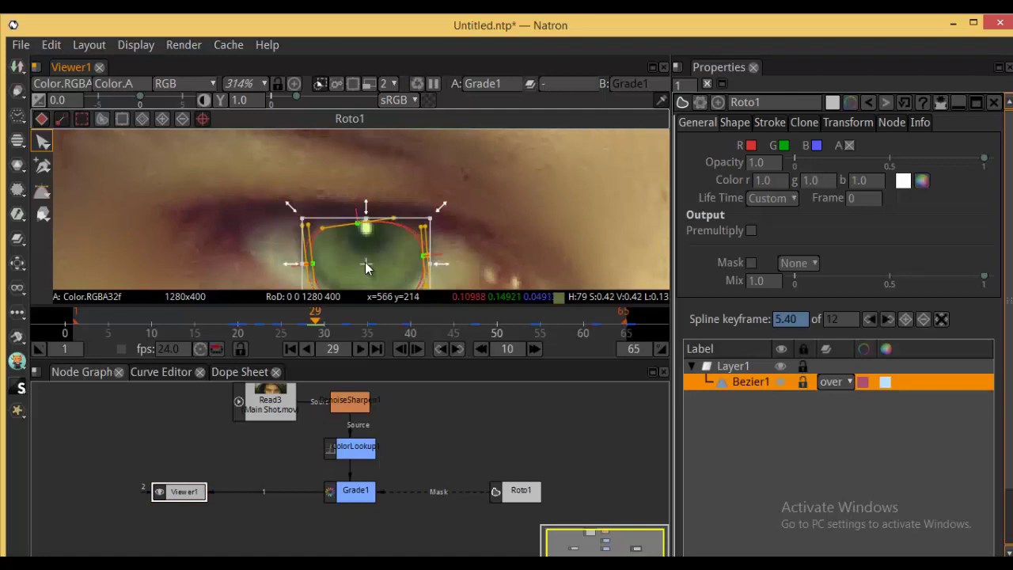
{"action": "left_click_drag", "start_coordinate": [365, 267], "coordinate": [362, 253]}
{"action": "scroll", "coordinate": [452, 232], "scroll_direction": "down", "scroll_amount": 3}
{"action": "left_click", "coordinate": [518, 219]}
Step forward from frame 29 to frame 42, checking how well the mask follows the iris
{"action": "key", "text": "Right"}
{"action": "key", "text": "Right"}
{"action": "key", "text": "Right"}
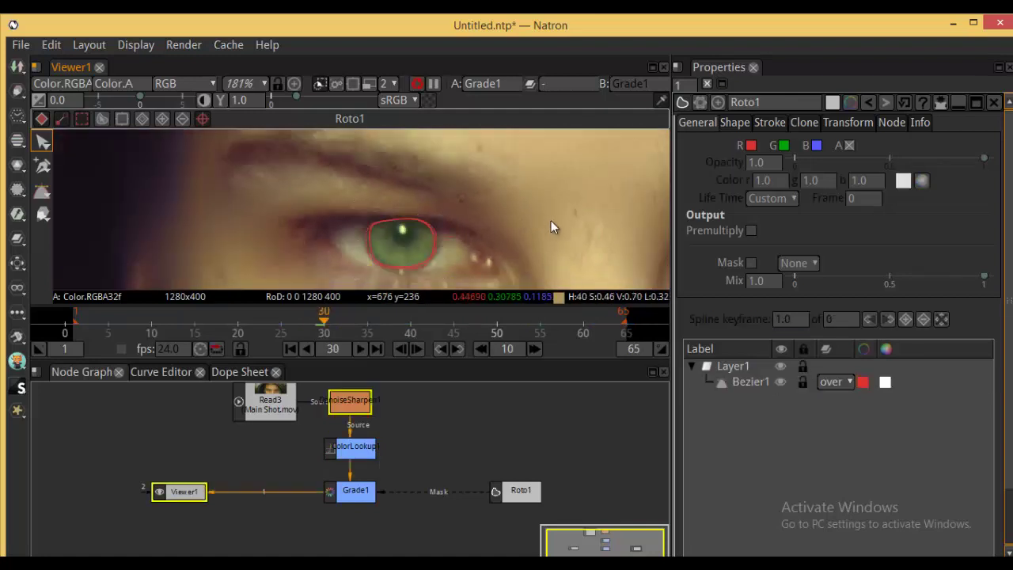
{"action": "key", "text": "Right"}
{"action": "key", "text": "Right"}
{"action": "key", "text": "Right"}
{"action": "key", "text": "Right"}
{"action": "key", "text": "Right"}
{"action": "key", "text": "Right"}
{"action": "key", "text": "Right"}
{"action": "key", "text": "Right"}
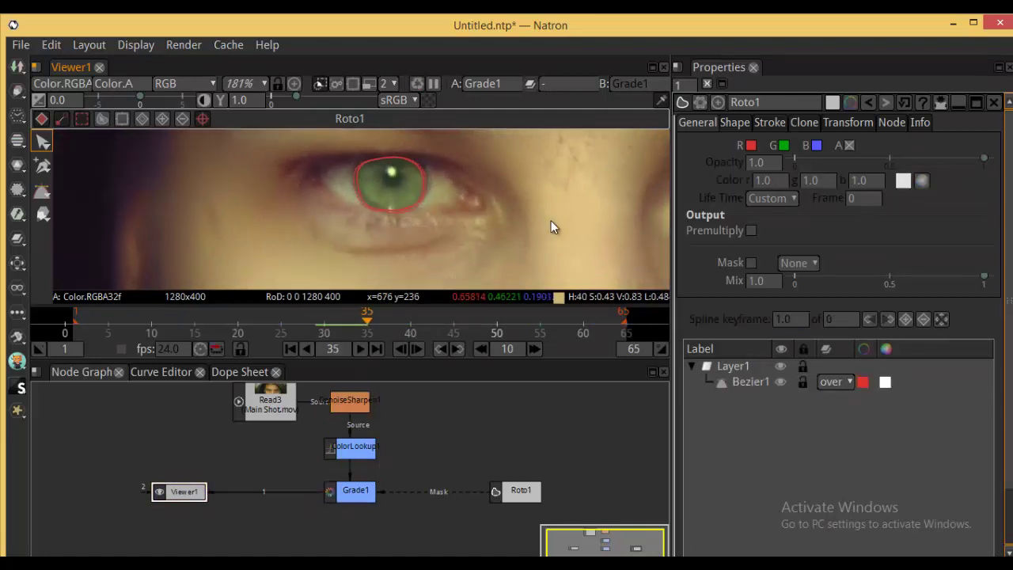
{"action": "key", "text": "Right"}
{"action": "key", "text": "Right"}
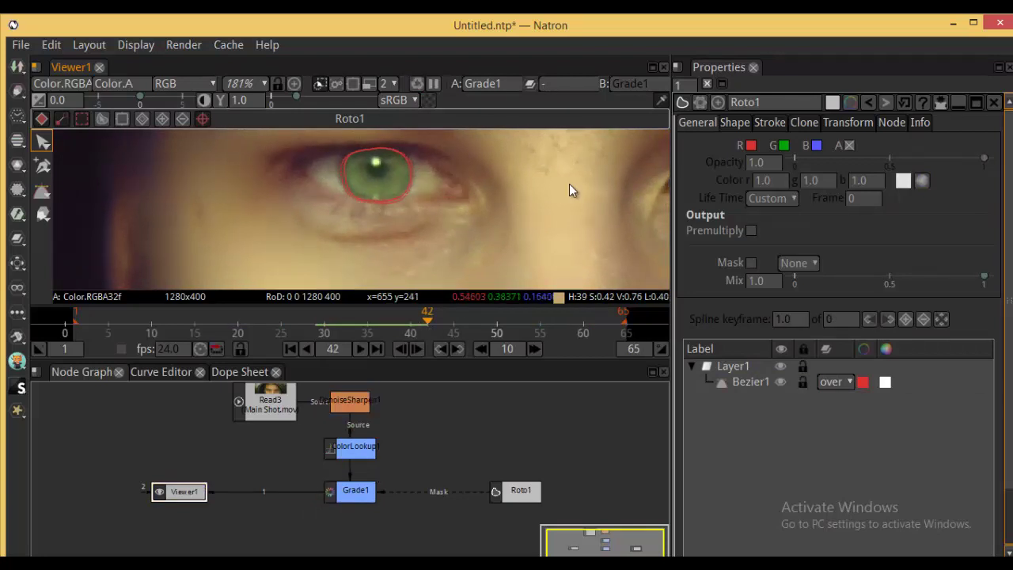
Close the open node properties and play back the whole graded shot to review the eye colour, stopping at frame 38
{"action": "left_click", "coordinate": [707, 83]}
{"action": "scroll", "coordinate": [446, 222], "scroll_direction": "down", "scroll_amount": 5}
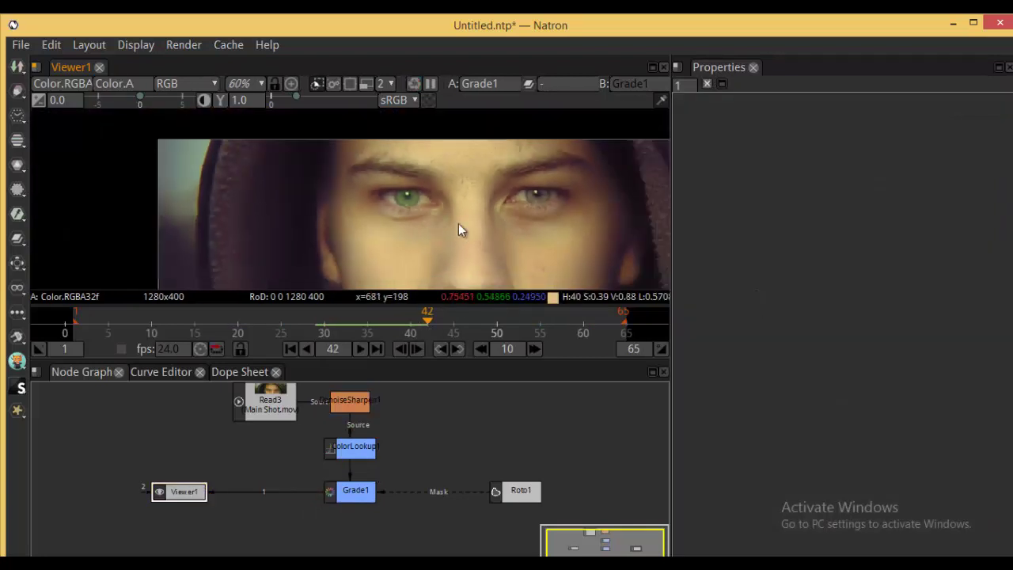
{"action": "left_click", "coordinate": [364, 349]}
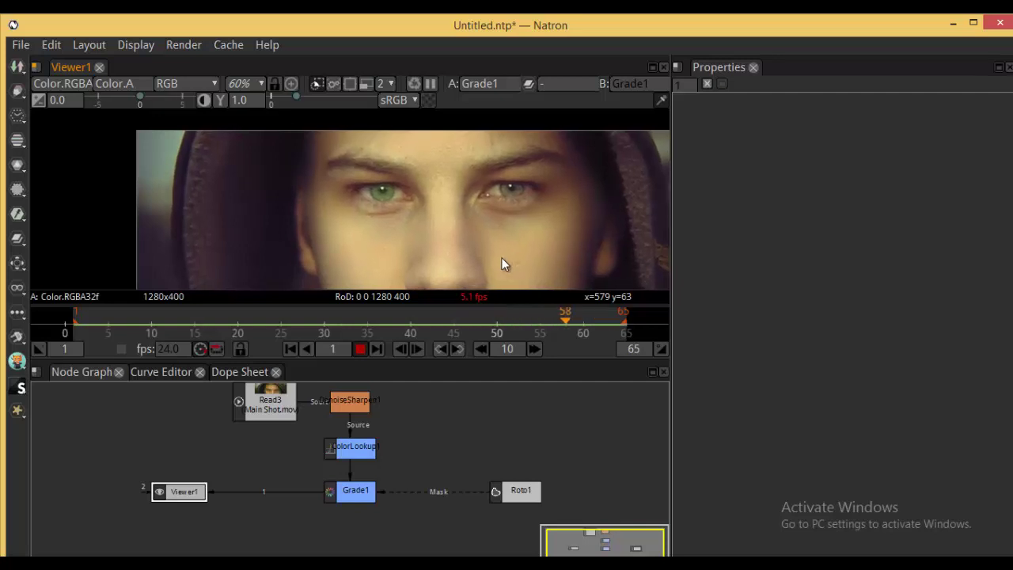
{"action": "scroll", "coordinate": [481, 218], "scroll_direction": "down", "scroll_amount": 1}
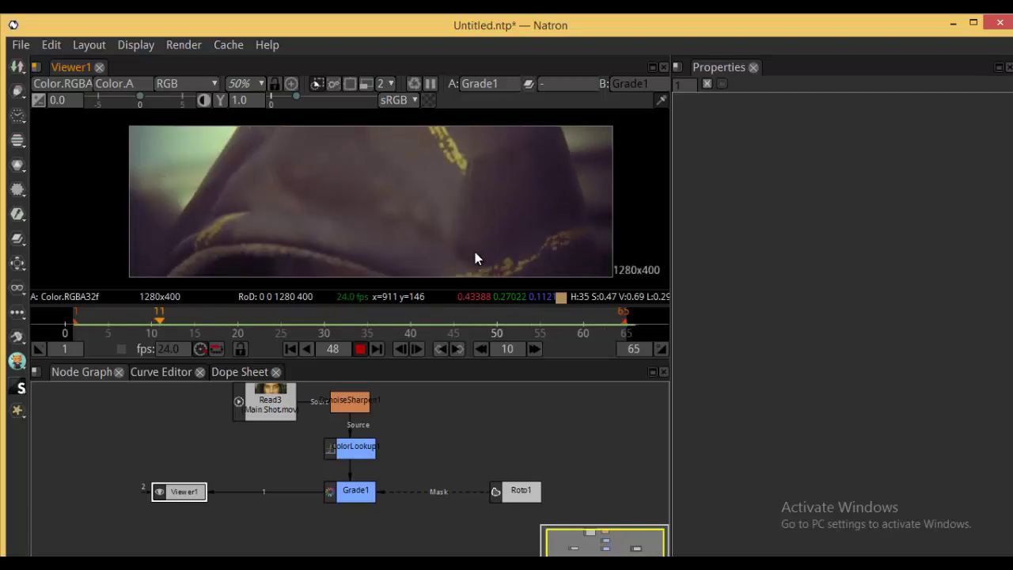
{"action": "left_click", "coordinate": [360, 350]}
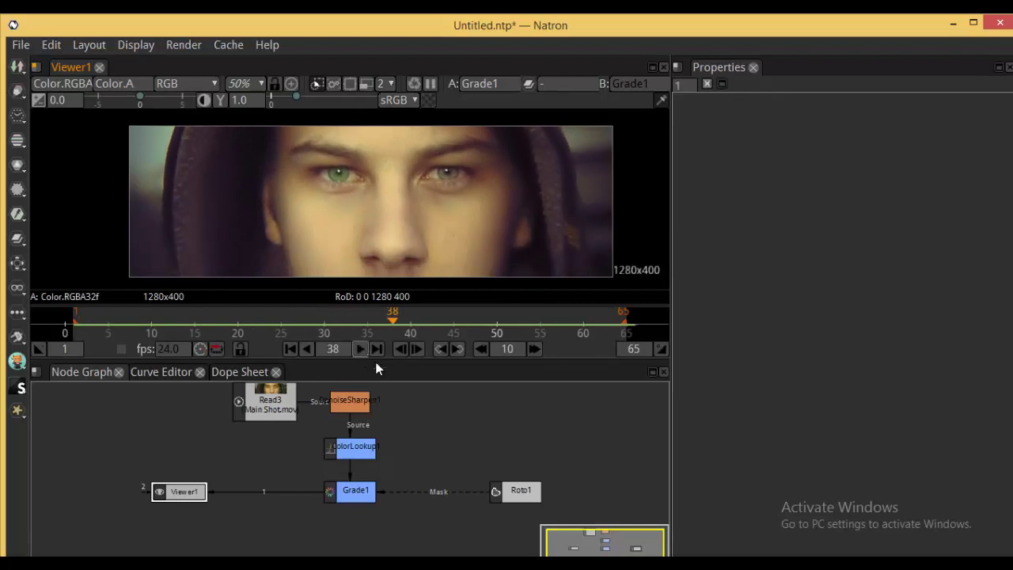
View the Roto1 node's output and enable its red, green and blue channels
{"action": "left_click", "coordinate": [528, 501]}
{"action": "key", "text": "1"}
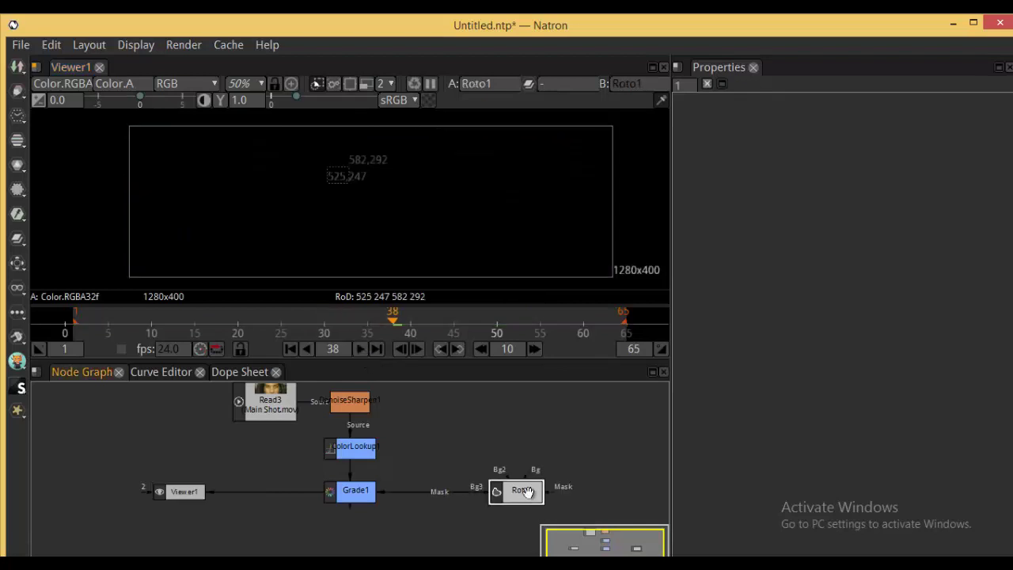
{"action": "double_click", "coordinate": [527, 500]}
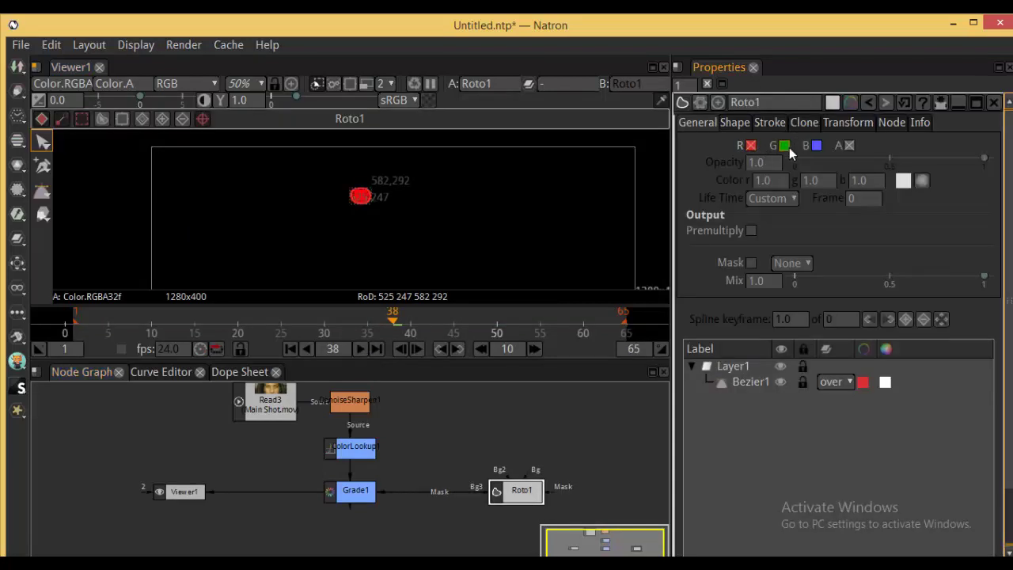
{"action": "left_click", "coordinate": [786, 146]}
Play back the Roto1 mask on its own to review its movement over the shot
{"action": "left_click", "coordinate": [359, 350]}
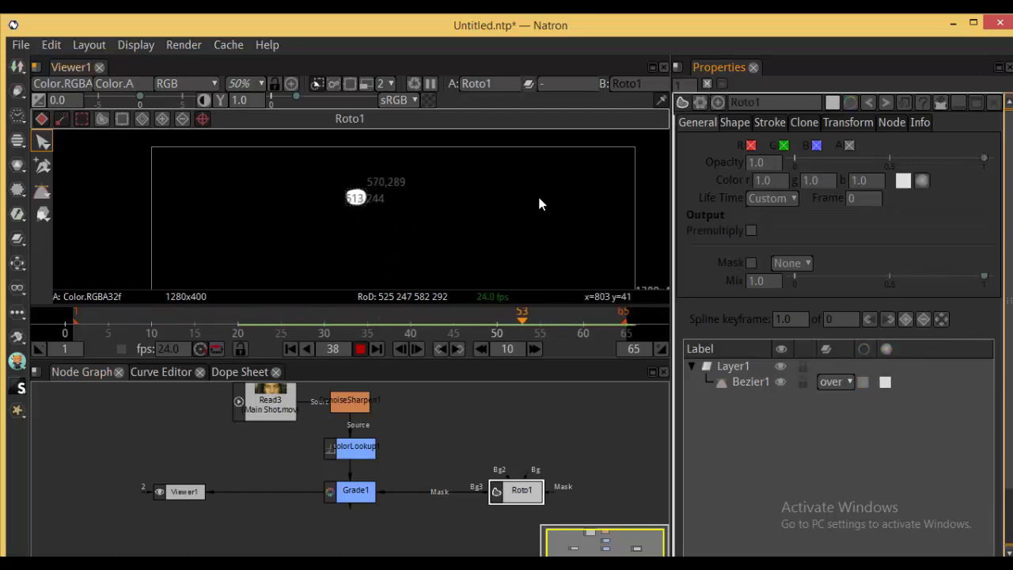
{"action": "scroll", "coordinate": [538, 198], "scroll_direction": "down", "scroll_amount": 1}
{"action": "scroll", "coordinate": [487, 207], "scroll_direction": "down", "scroll_amount": 1}
{"action": "scroll", "coordinate": [475, 201], "scroll_direction": "up", "scroll_amount": 2}
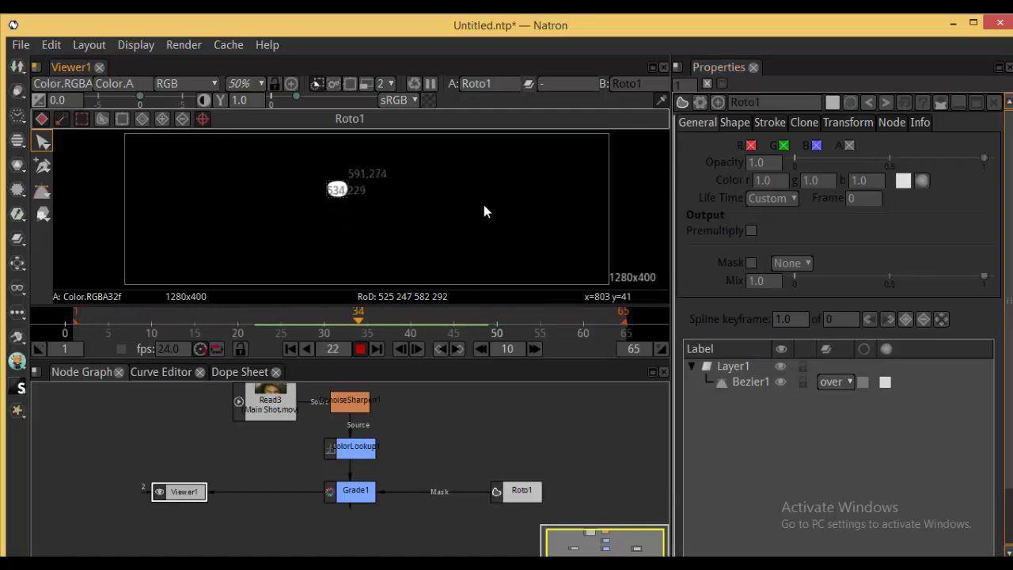
Review the playing output of Read3, DenoiseSharpen1, ColorLookup1 and Grade1 in turn, then stop playback and go to frame 46
{"action": "left_click", "coordinate": [271, 405]}
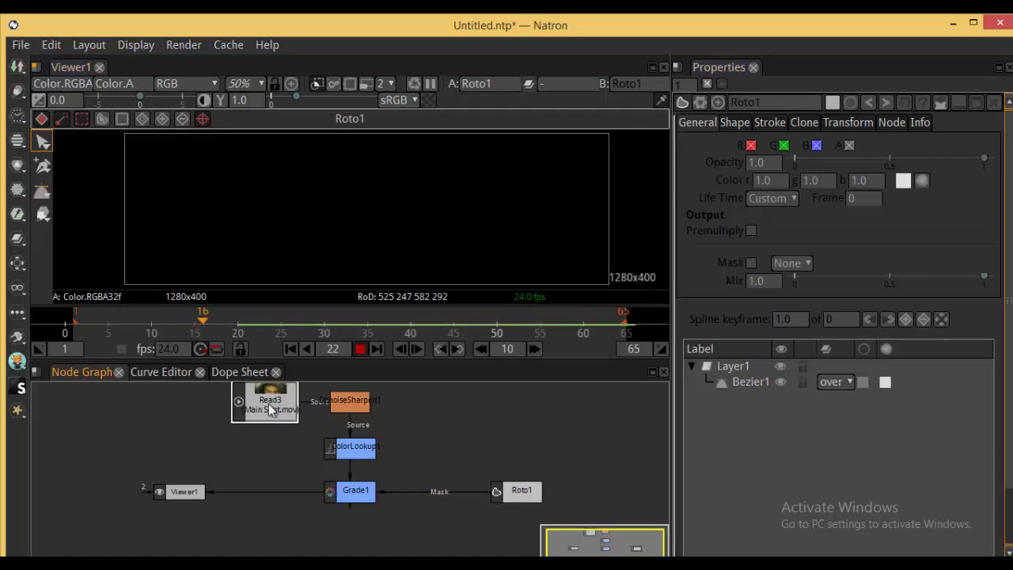
{"action": "key", "text": "1"}
{"action": "left_click", "coordinate": [336, 404]}
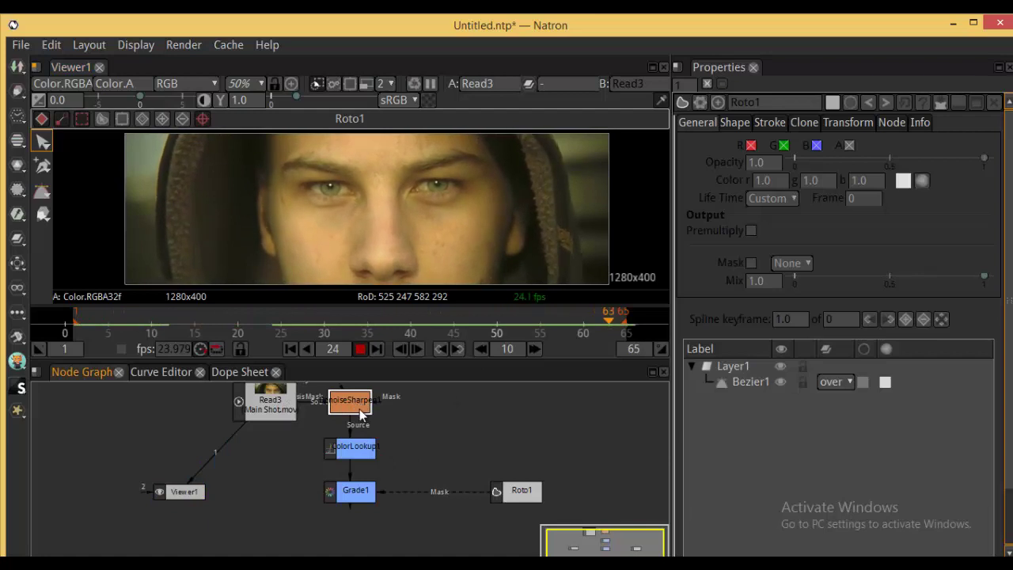
{"action": "key", "text": "1"}
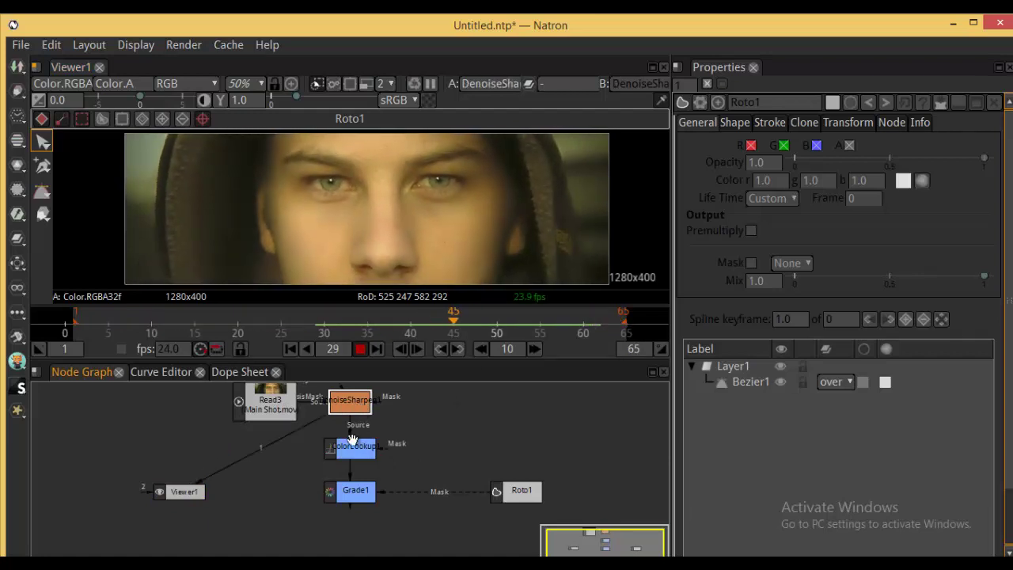
{"action": "left_click", "coordinate": [353, 446]}
{"action": "key", "text": "1"}
{"action": "left_click", "coordinate": [354, 493]}
{"action": "key", "text": "1"}
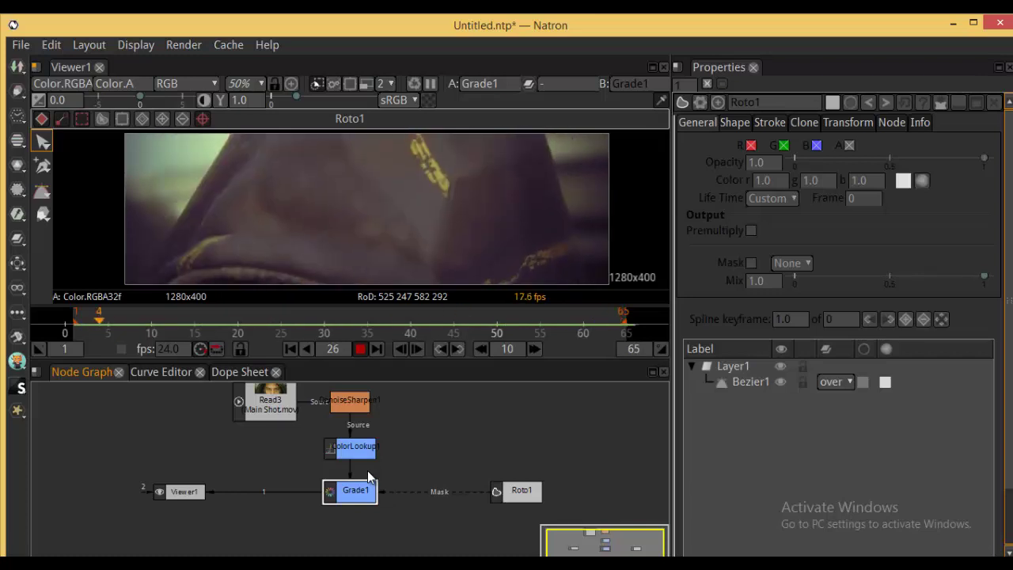
{"action": "left_click", "coordinate": [363, 350]}
{"action": "left_click_drag", "start_coordinate": [372, 329], "coordinate": [461, 327]}
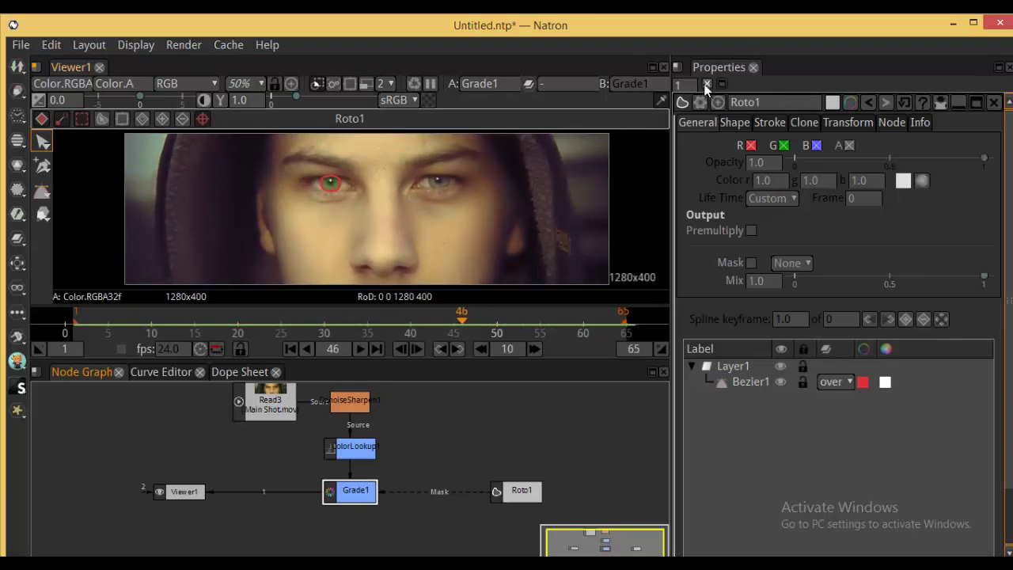